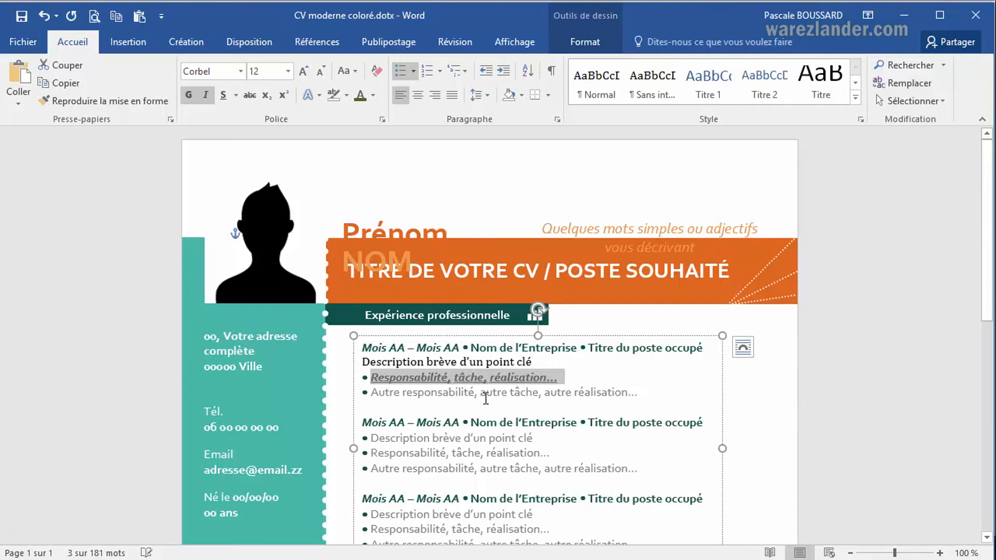
Try superscript and then subscript on the first job entry's "Responsabilité, tâche, réalisation…" line.
click(481, 395)
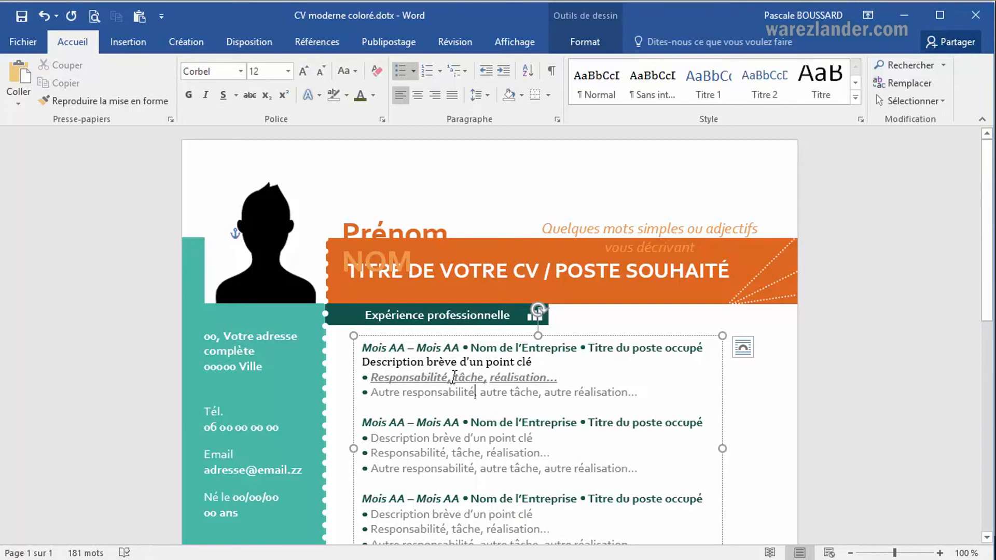
click(370, 377)
drag(421, 380, 553, 381)
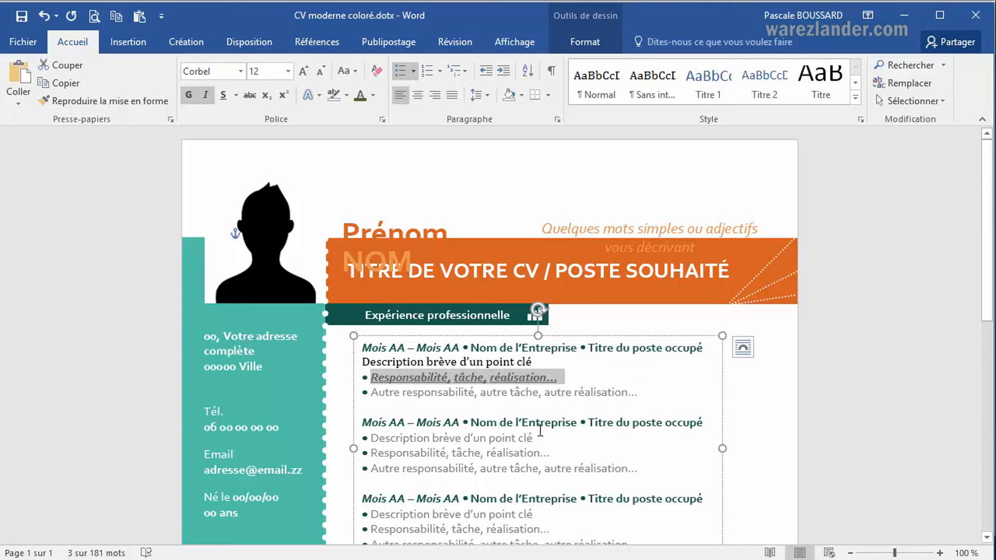
key(ctrl+shift+equal)
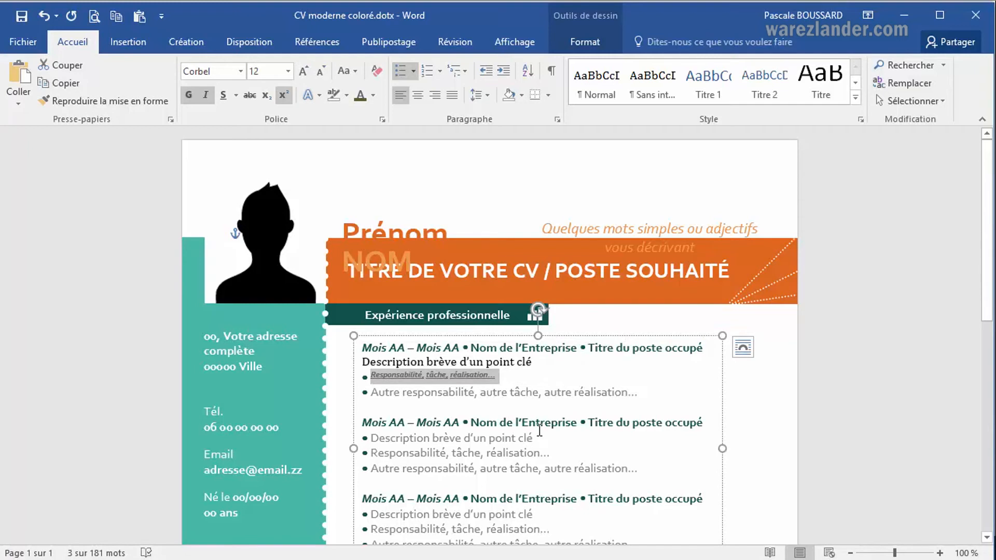
key(ctrl+equal)
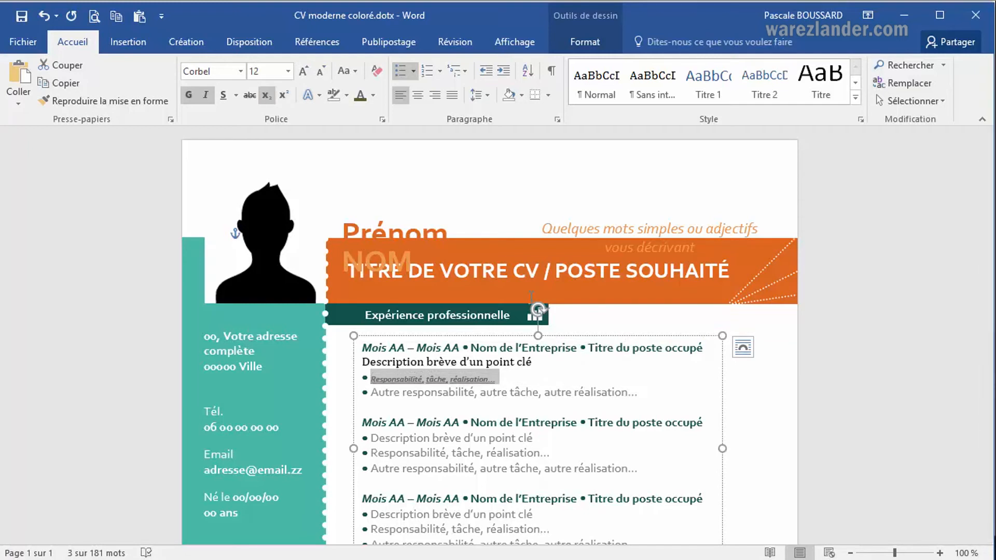
Remove bold, italic and subscript from the selected "Responsabilité, tâche, réalisation…" line.
click(188, 96)
click(206, 99)
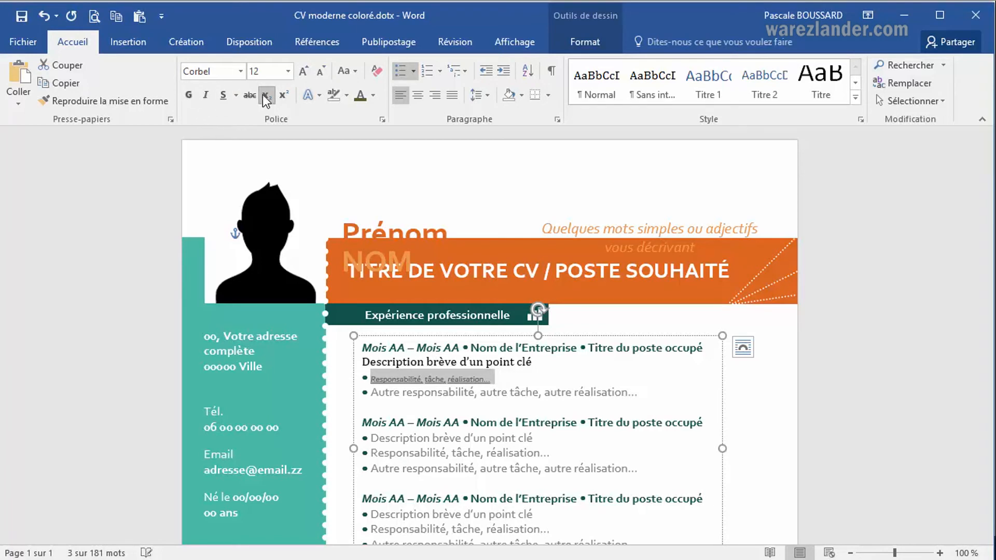
click(264, 95)
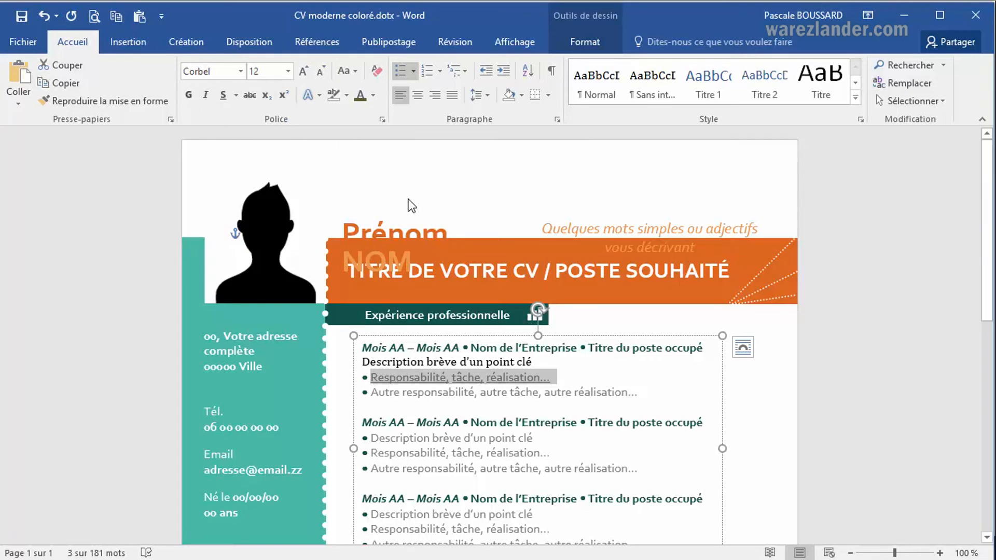
Make the first job entry's "Responsabilité, tâche, réalisation…" line bold and italic.
click(406, 373)
drag(371, 380, 549, 377)
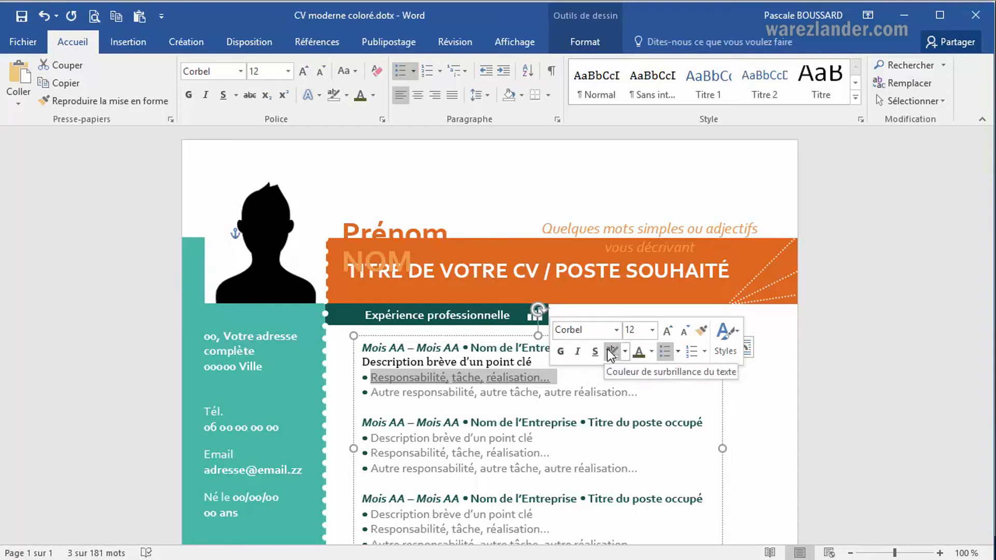
click(561, 351)
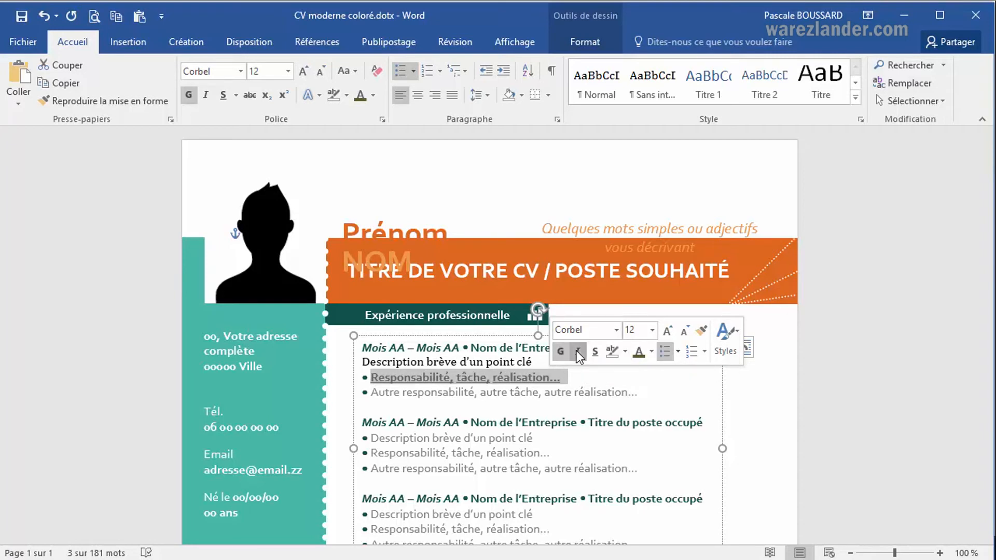
click(576, 351)
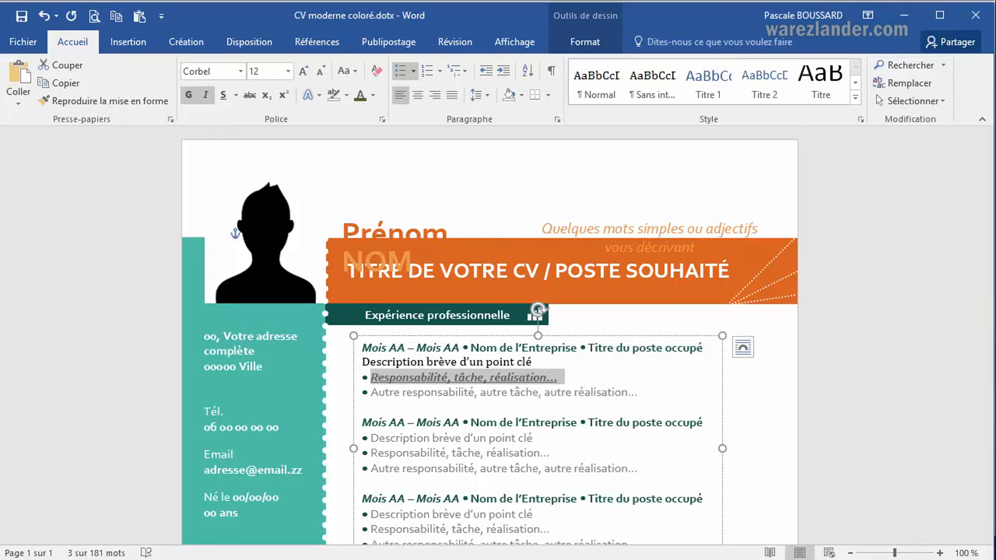
click(648, 369)
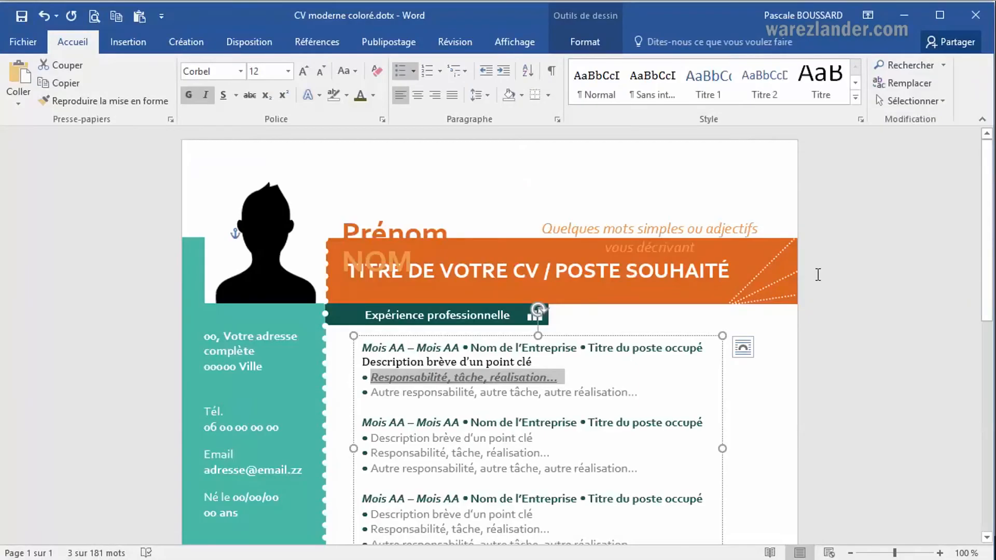
Apply a dark from-centre gradient to the "Description brève d'un point clé" line of the third job entry.
scroll(430, 371, down, 3)
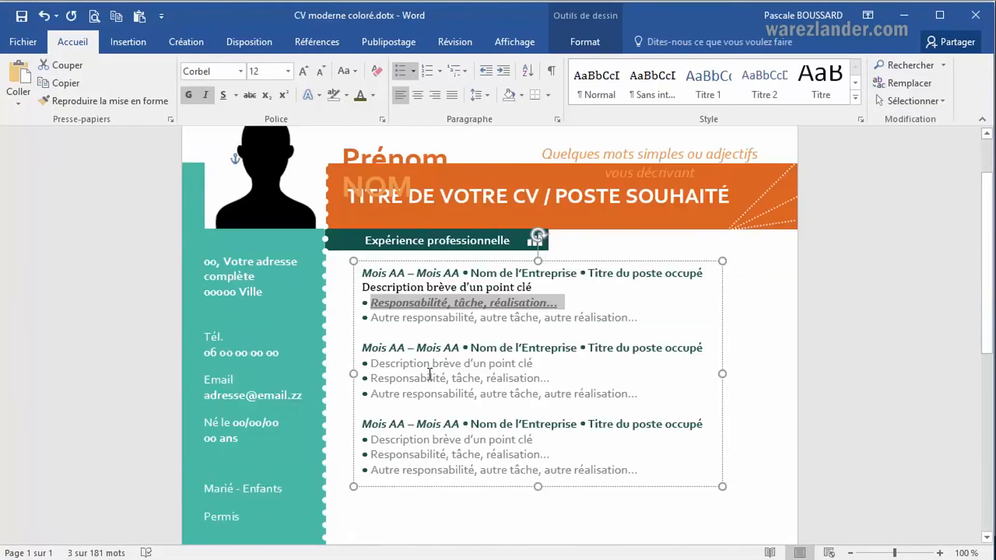
scroll(429, 365, down, 1)
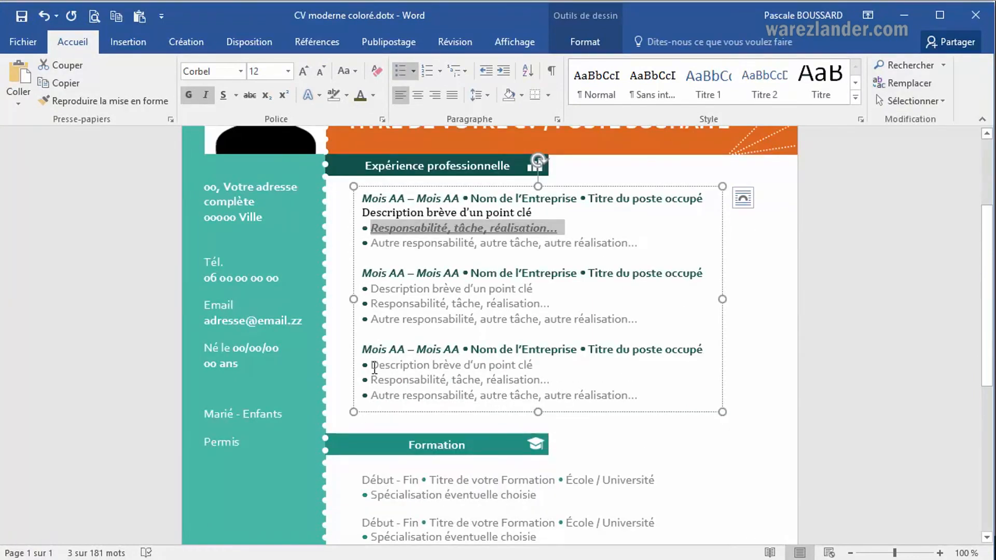
drag(388, 366, 537, 365)
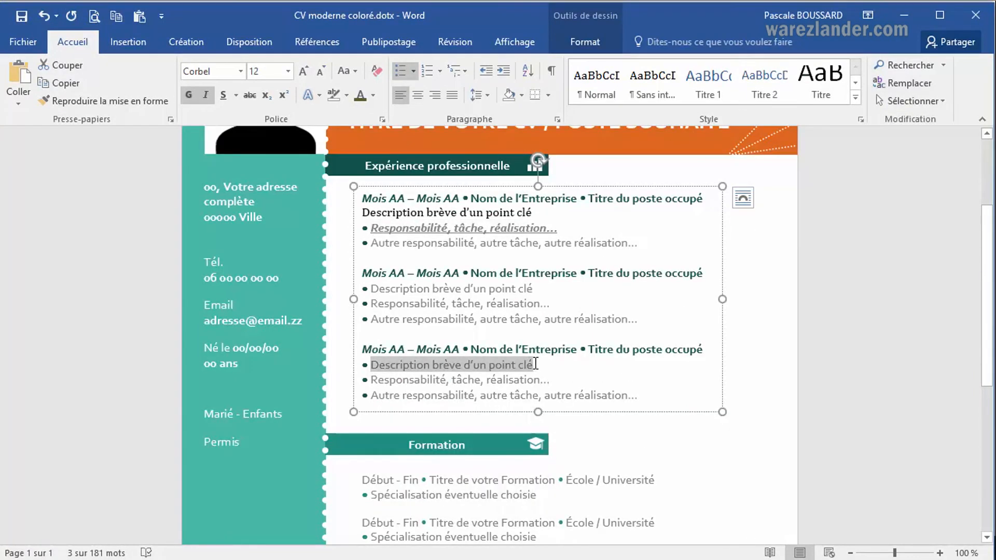
click(374, 95)
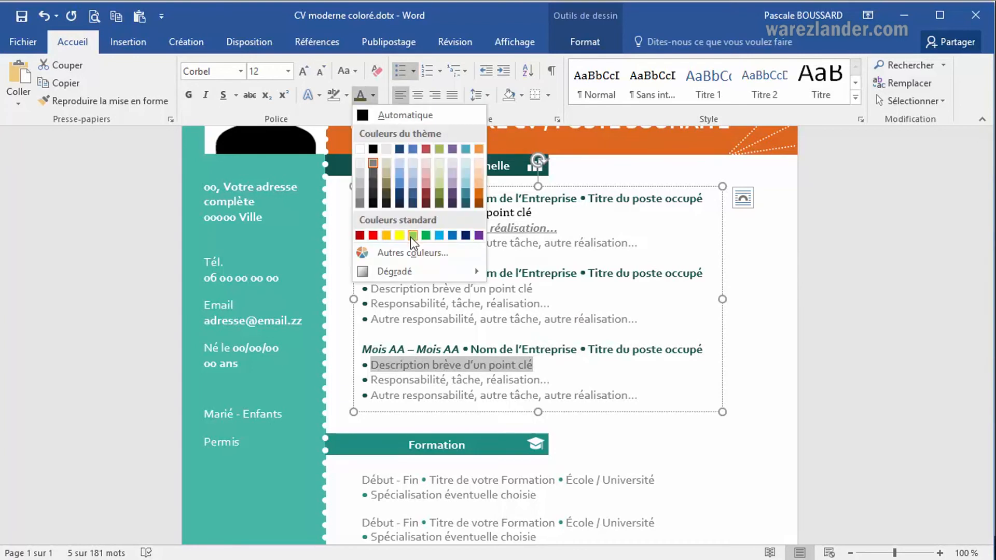
mouse_move(413, 272)
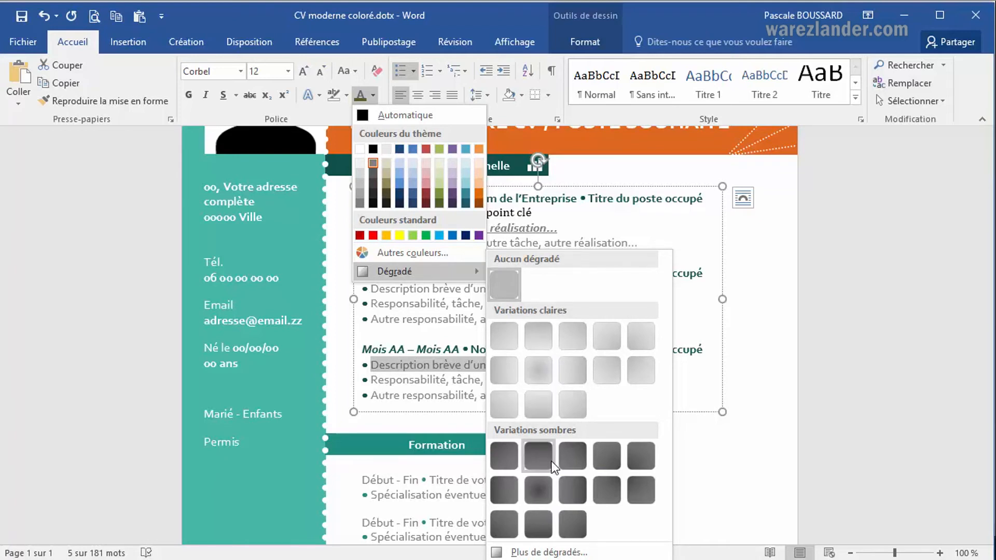
click(546, 497)
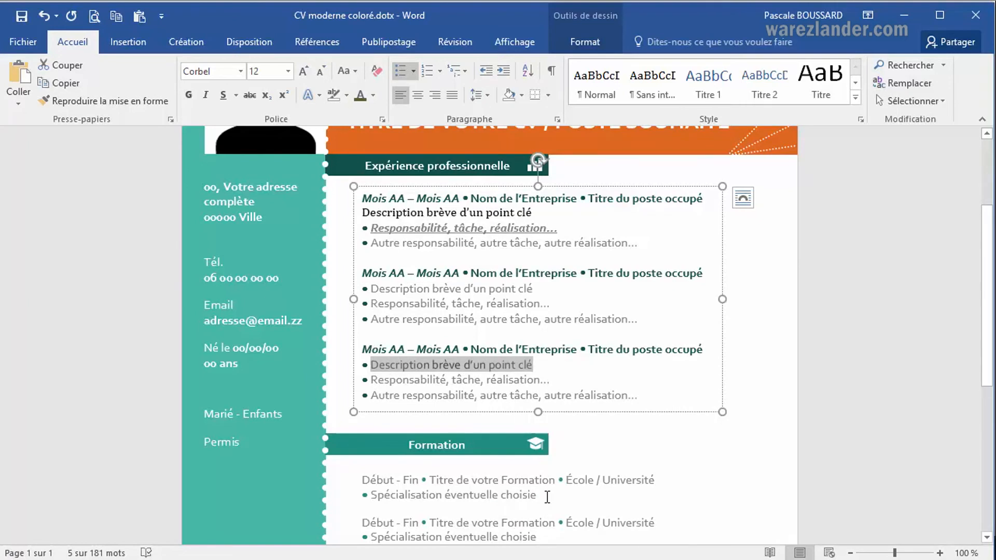
click(556, 370)
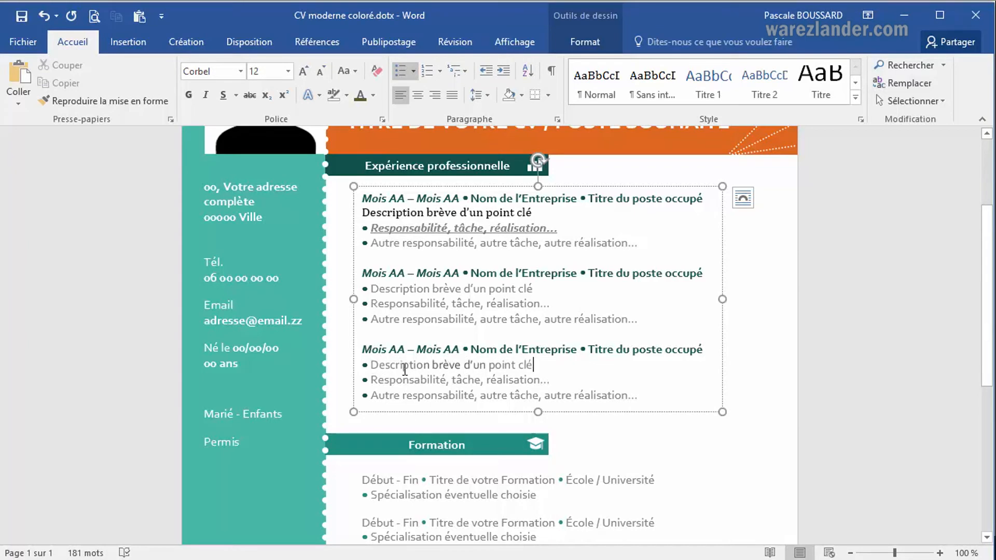
Color the third entry's "Description brève d'un point clé" line standard blue and give it a dark from-centre gradient.
drag(374, 364, 536, 366)
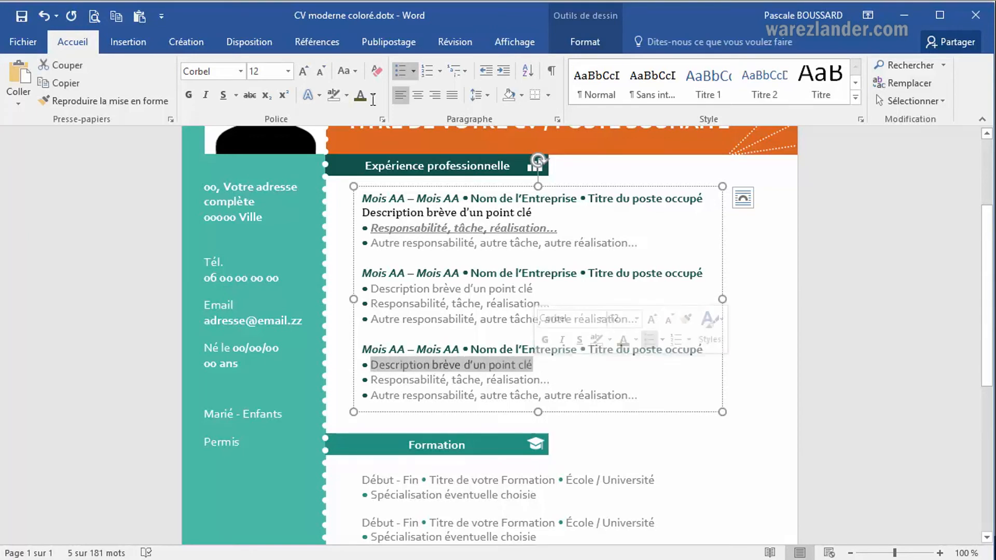
click(374, 95)
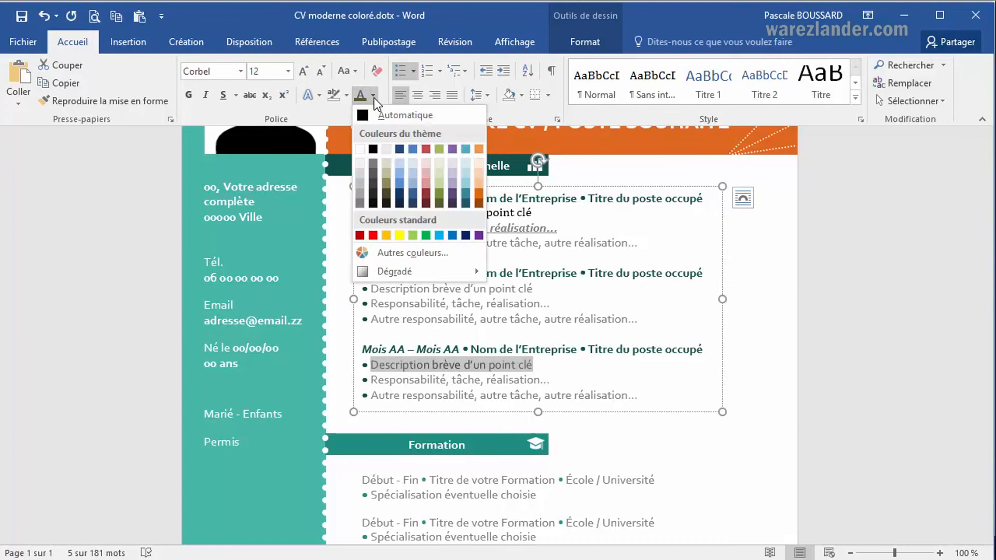
click(441, 236)
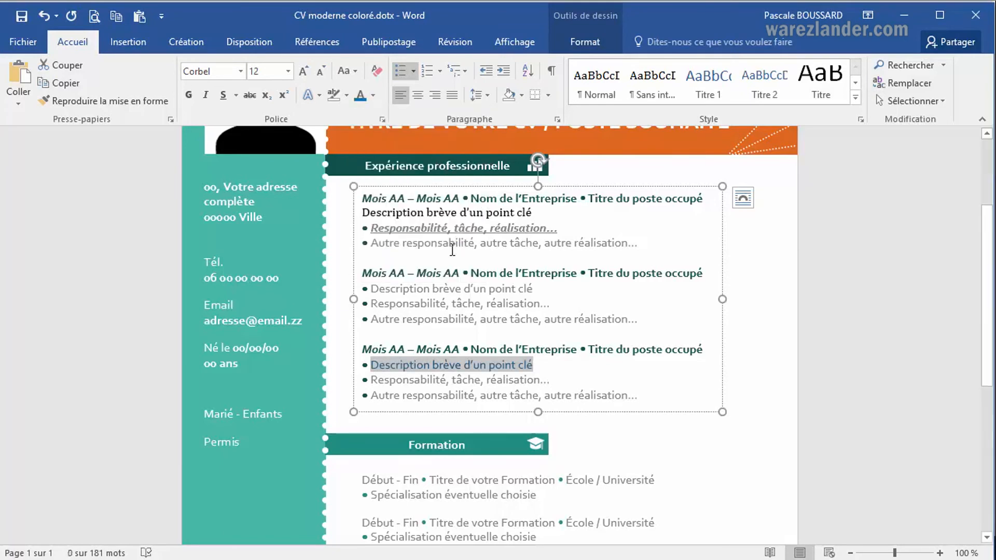
click(373, 96)
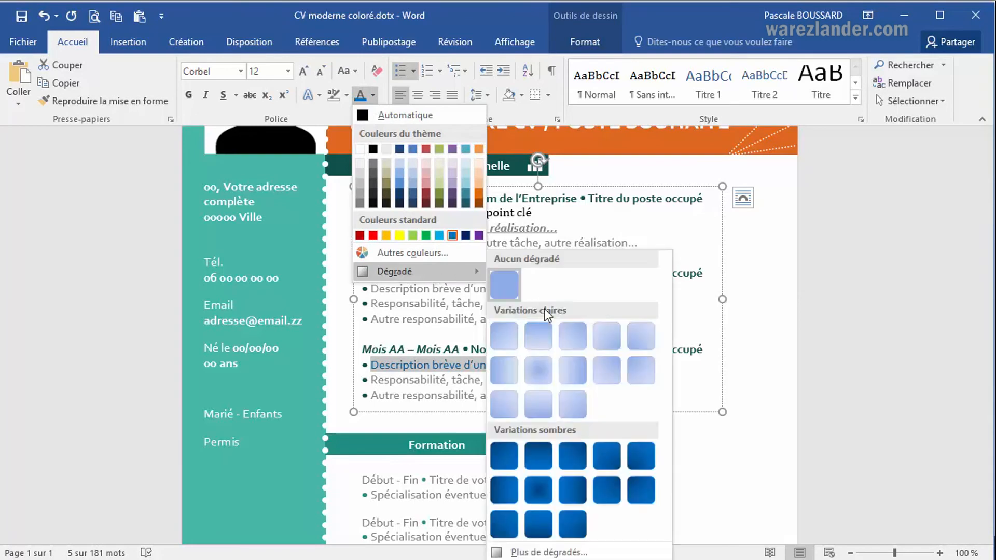
click(539, 494)
click(552, 381)
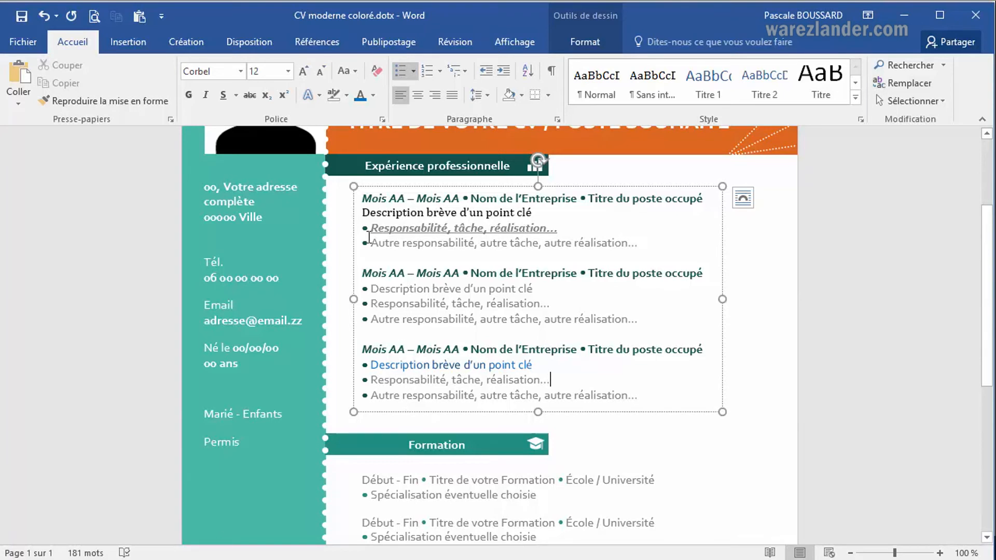
Color the third entry's "Responsabilité, tâche, réalisation…" text with the dark blue theme color and add a light linear gradient.
drag(371, 379, 550, 380)
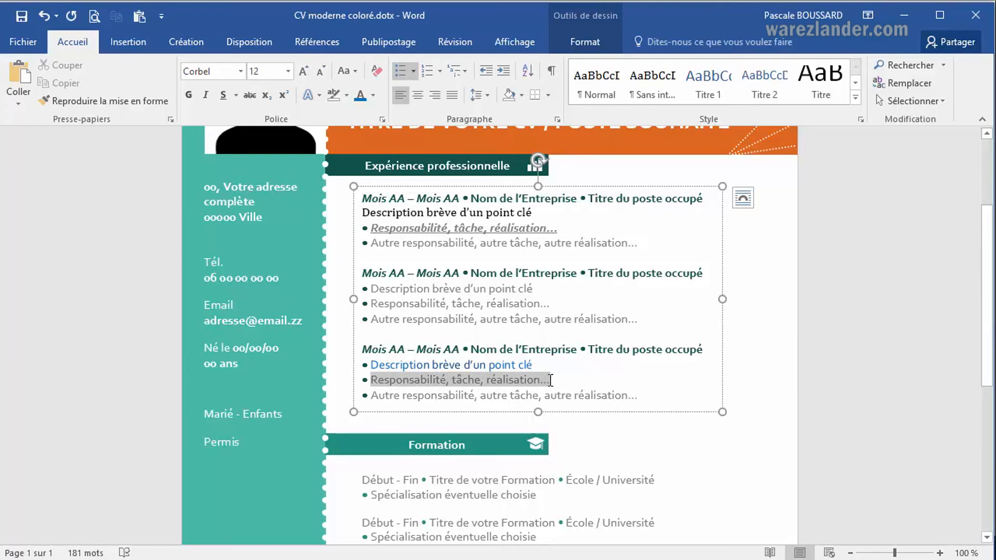
click(374, 96)
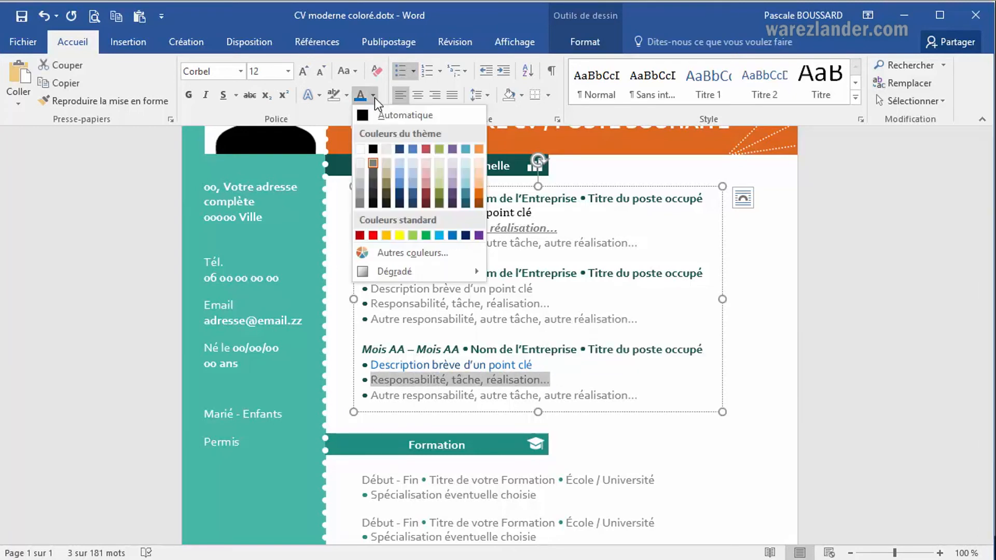
click(401, 198)
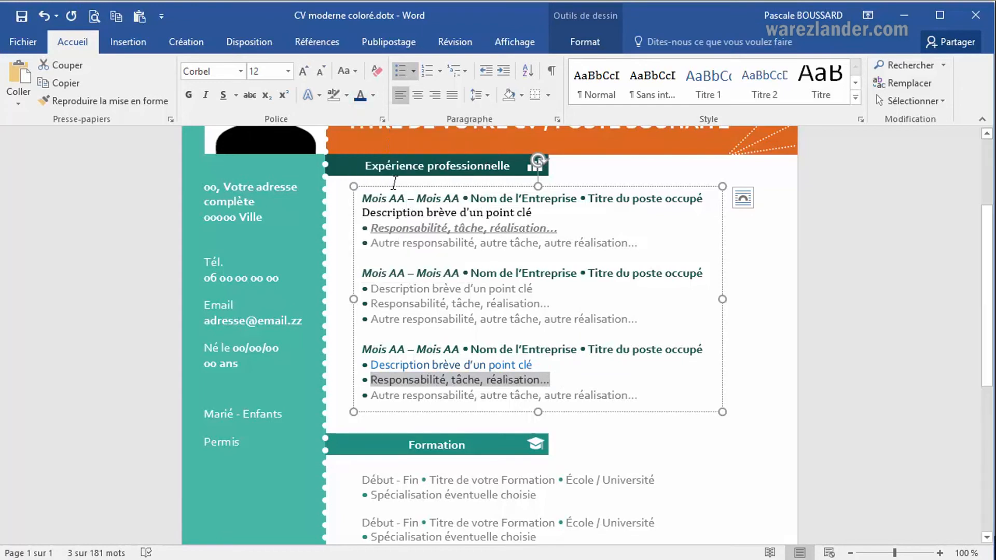
click(373, 95)
mouse_move(451, 271)
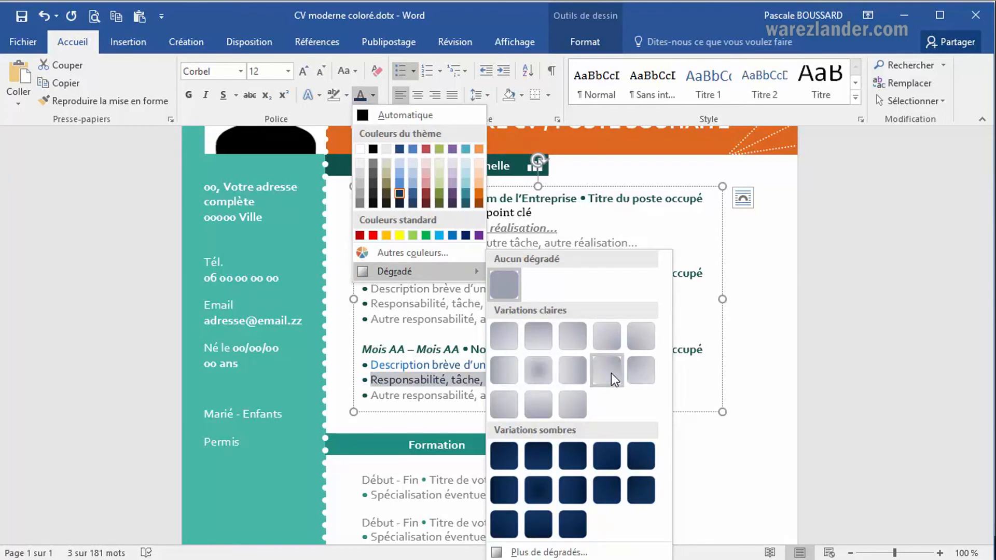
click(578, 372)
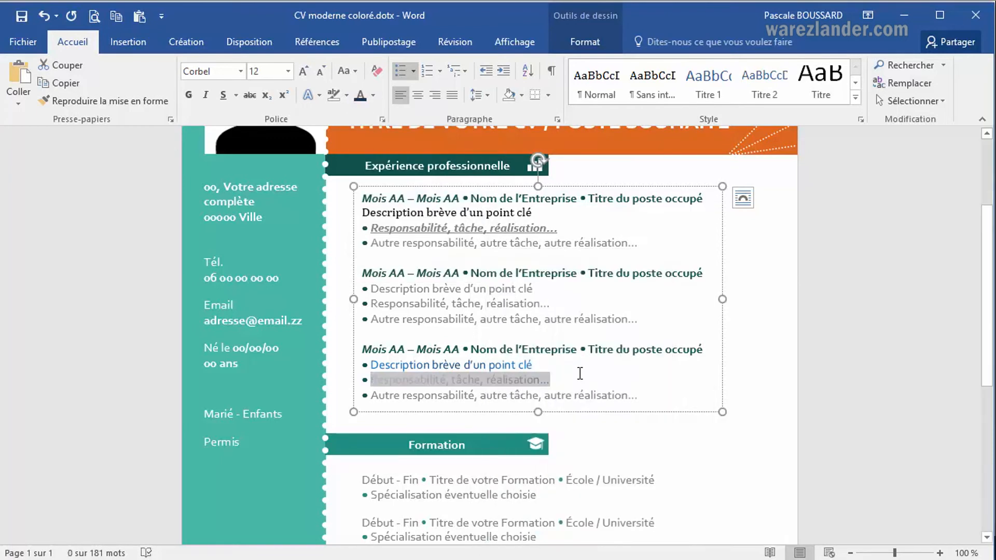
click(597, 373)
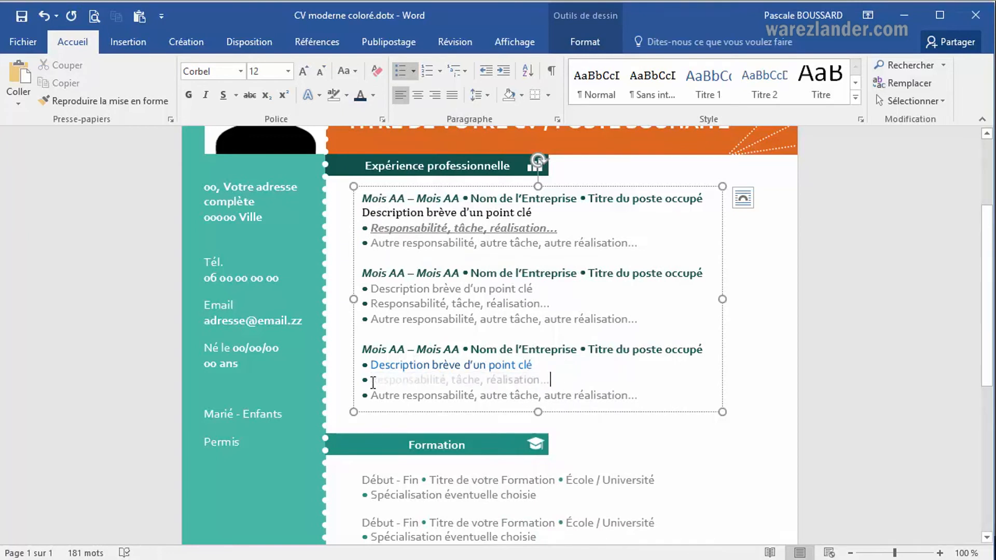
Reapply the dark blue font color and light linear gradient to the whole "Responsabilité, tâche, réalisation…" line of the third entry.
drag(373, 382, 557, 382)
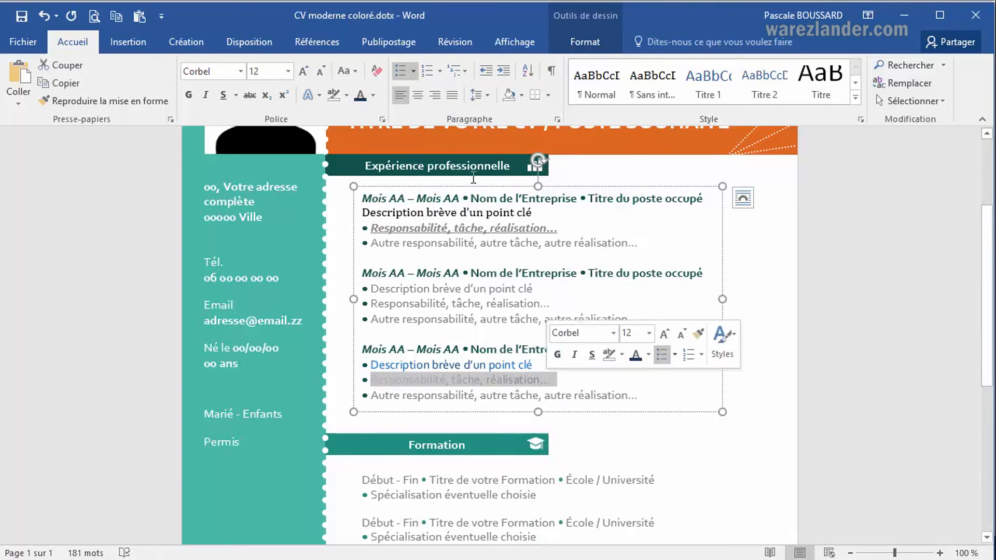
click(362, 95)
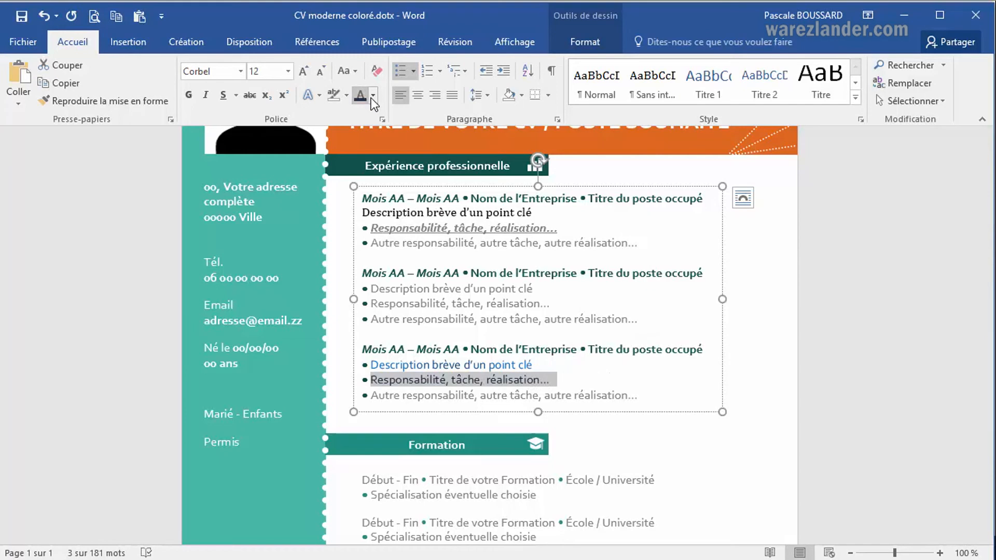
click(374, 96)
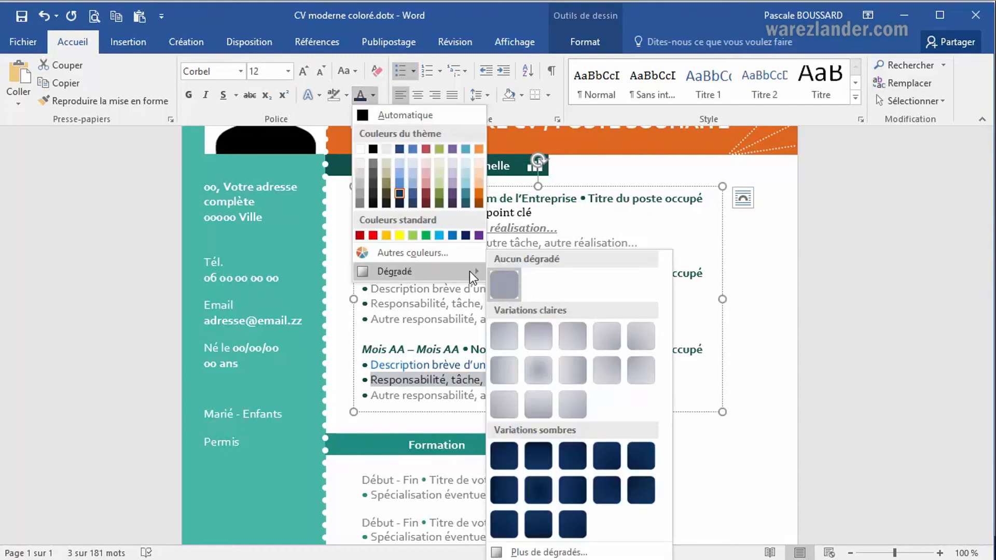
click(583, 373)
click(577, 376)
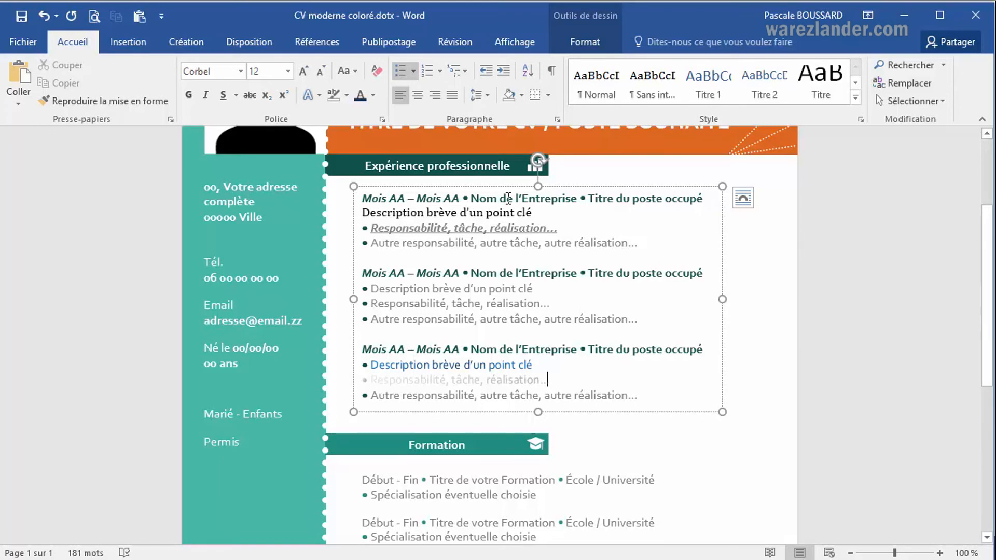
Give the third entry's "Autre responsabilité, autre tâche, autre réalisation…" line a gradient text fill of type Radial.
click(375, 98)
mouse_move(402, 269)
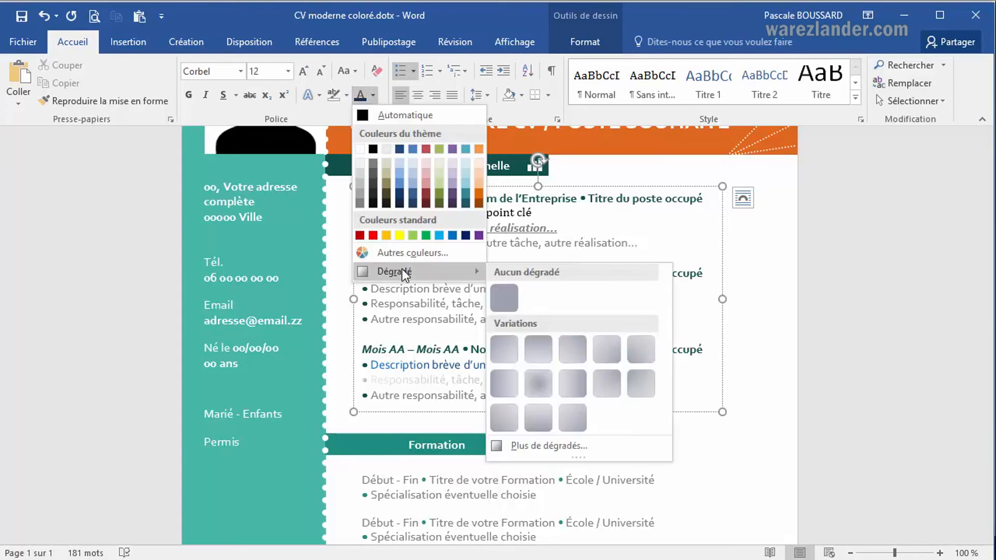
click(583, 445)
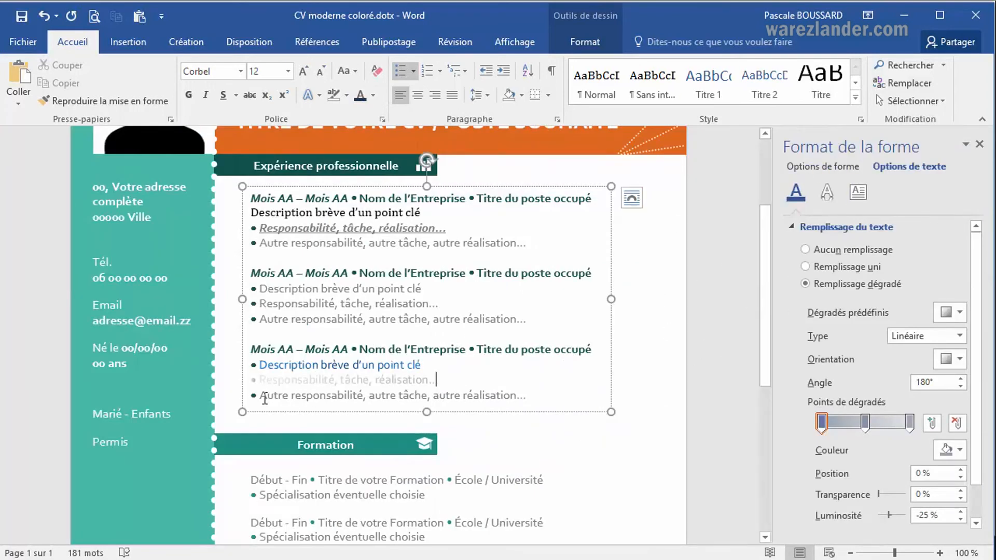
drag(288, 397, 530, 397)
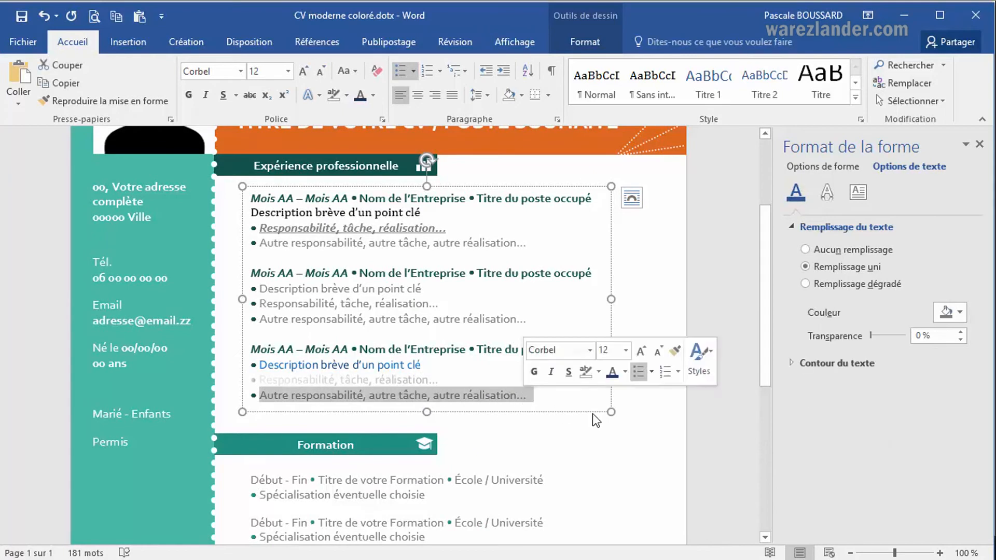
click(805, 284)
click(960, 315)
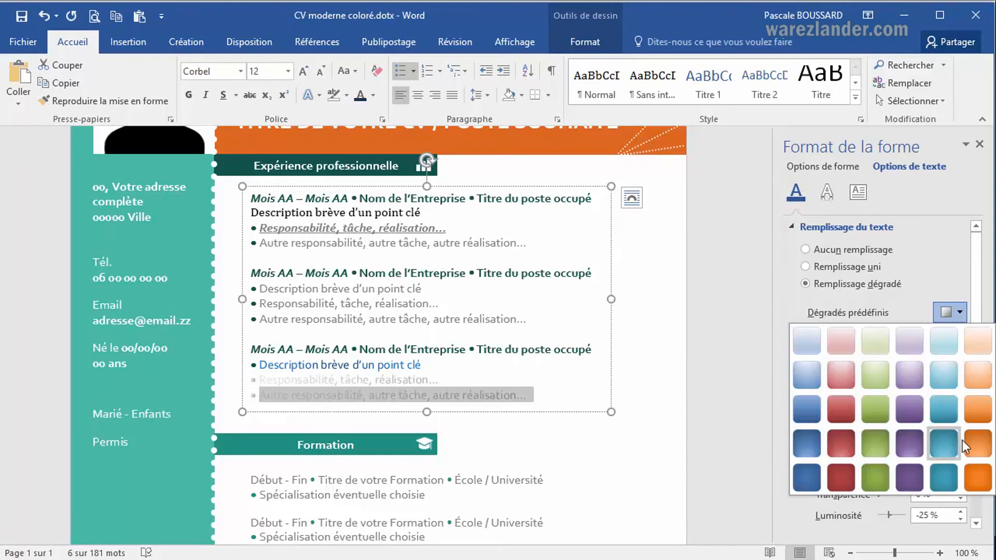
click(958, 313)
click(959, 336)
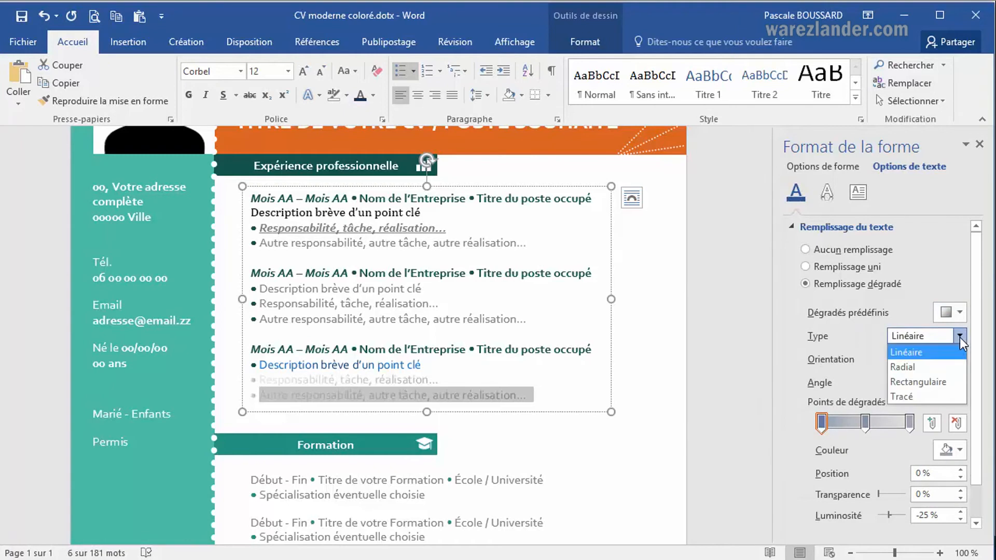
key(Up)
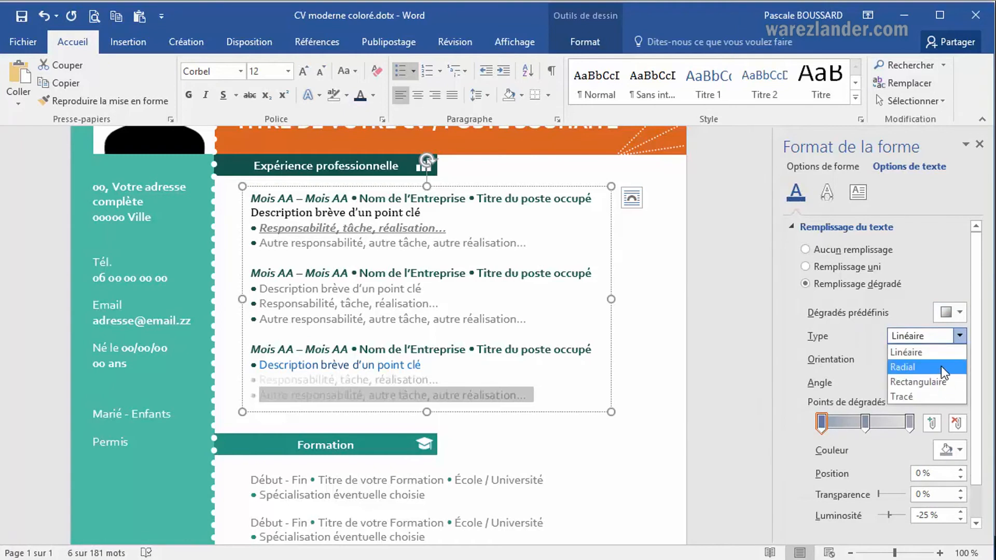
click(941, 366)
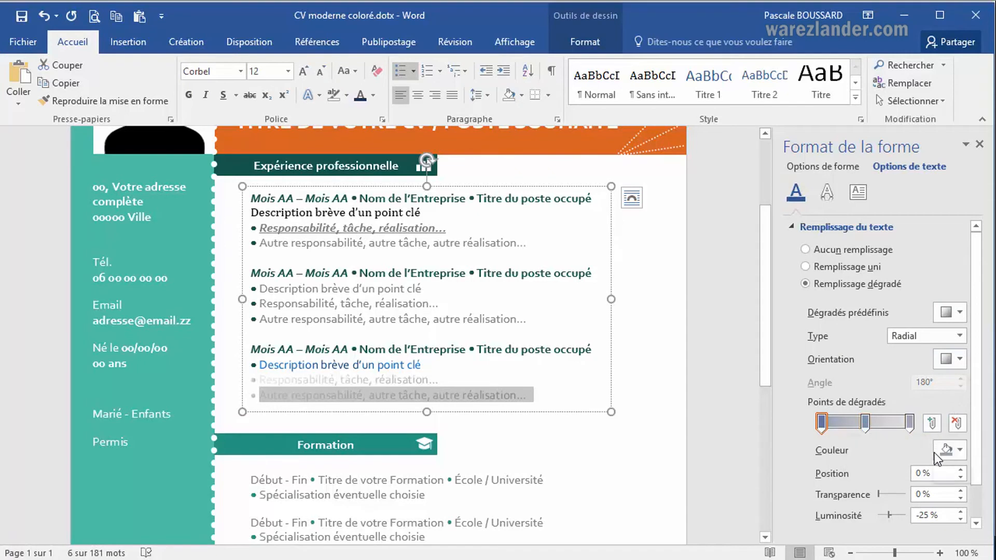
Color the radial gradient's first stop dark red at -50% brightness and its last stop light purple at 80% brightness.
click(960, 450)
click(935, 387)
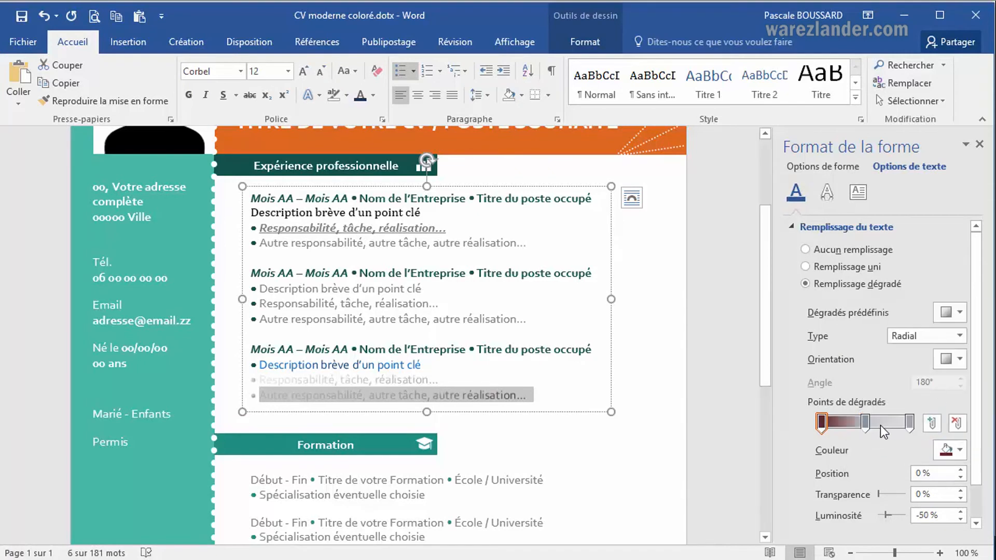
click(909, 423)
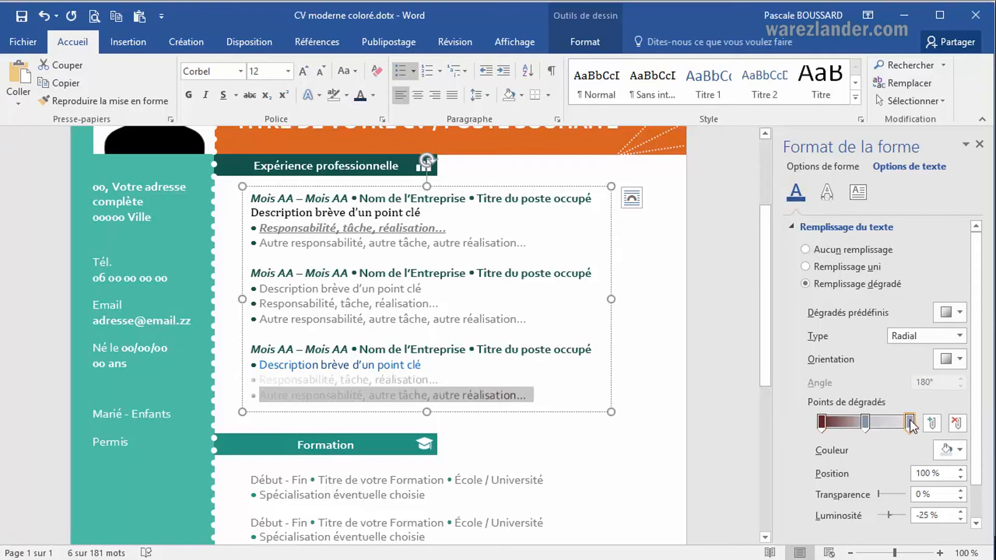
click(963, 454)
click(962, 343)
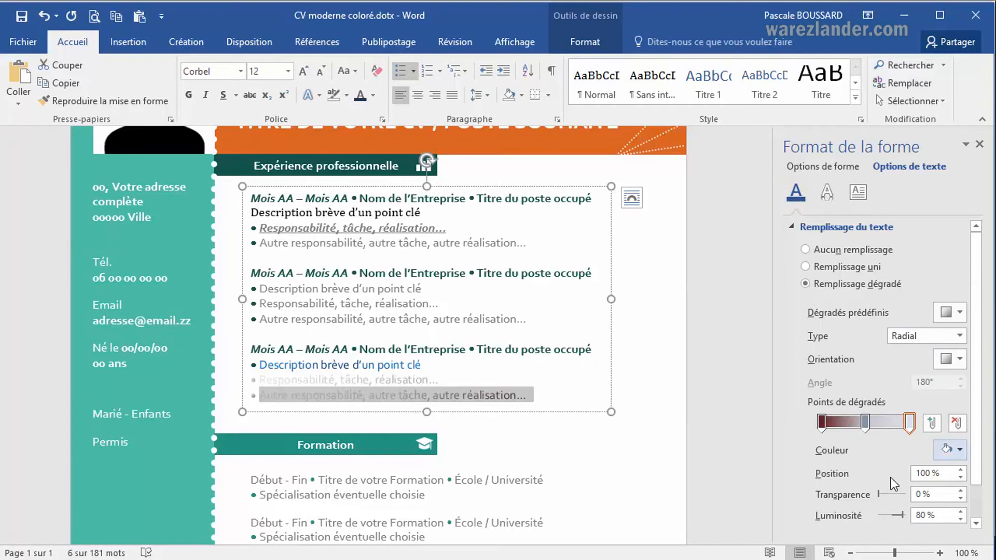
click(507, 422)
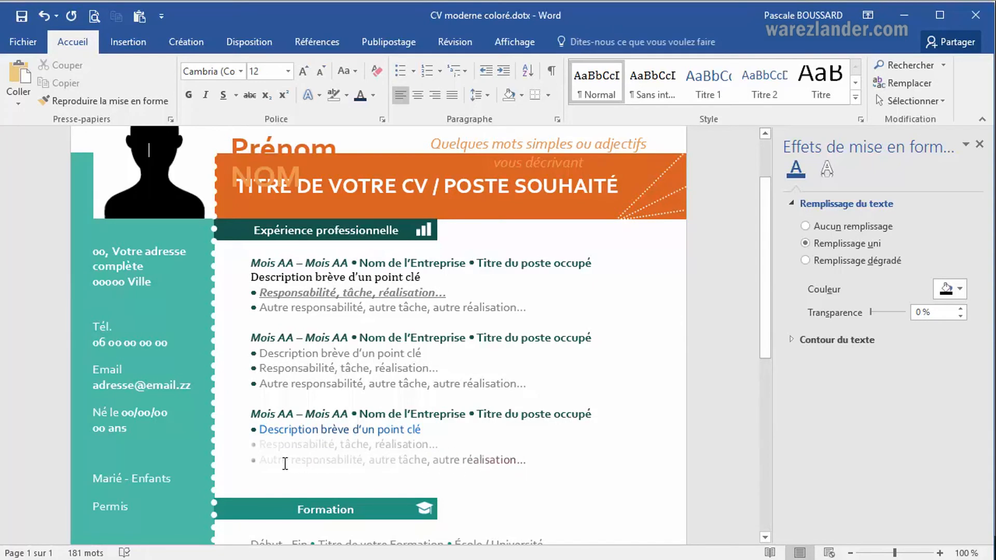
Change the last gradient stop of the third entry's "Autre responsabilité…" line to standard green and the middle stop to standard light blue.
drag(262, 461, 533, 460)
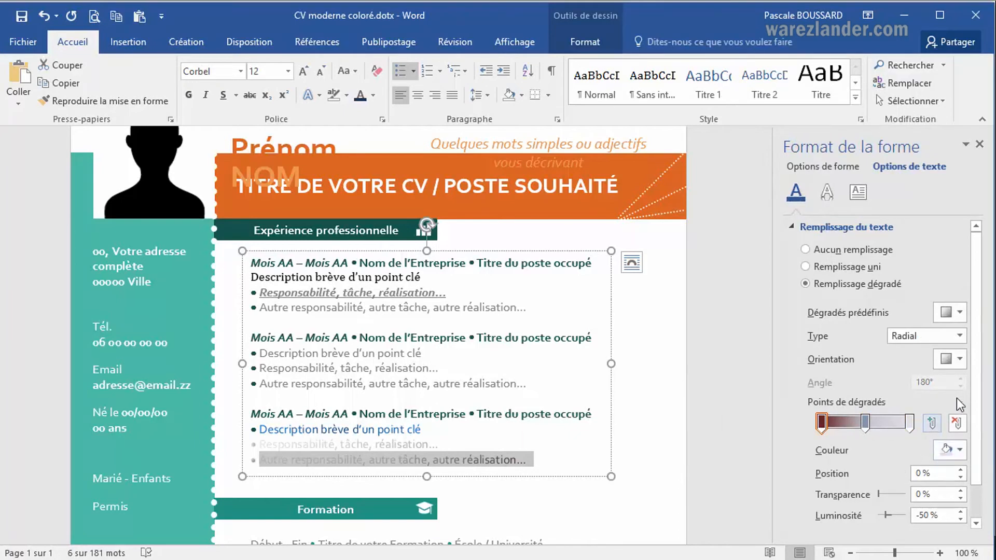
click(911, 422)
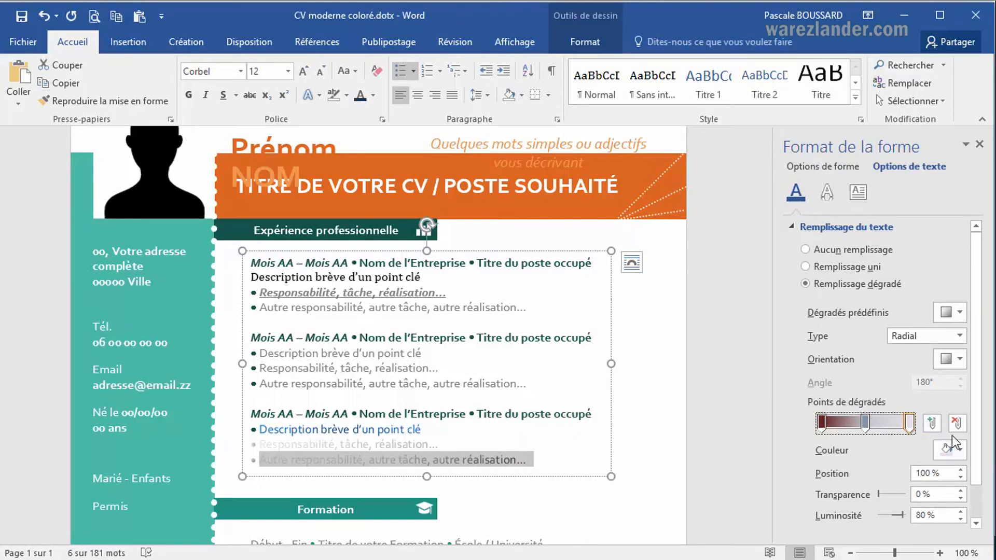
click(961, 450)
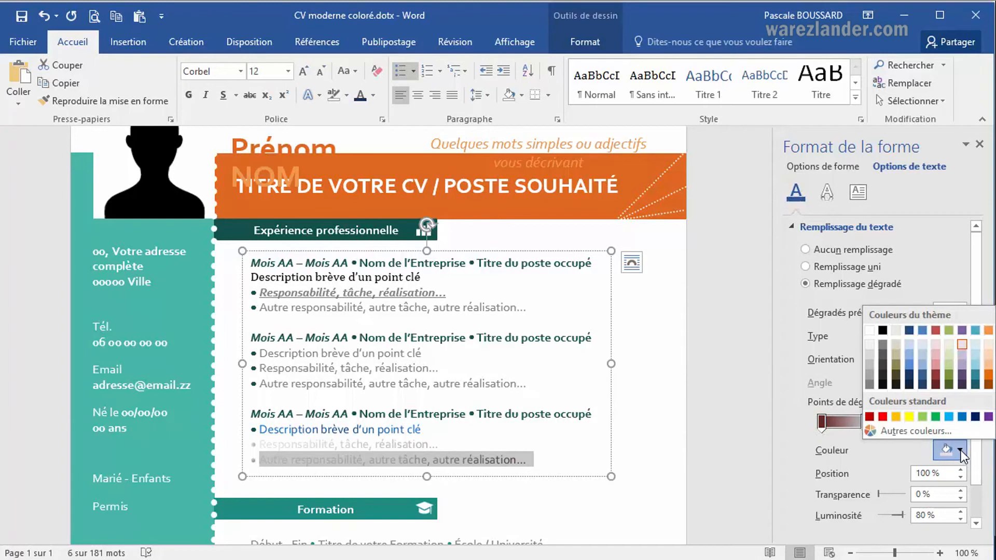
click(934, 417)
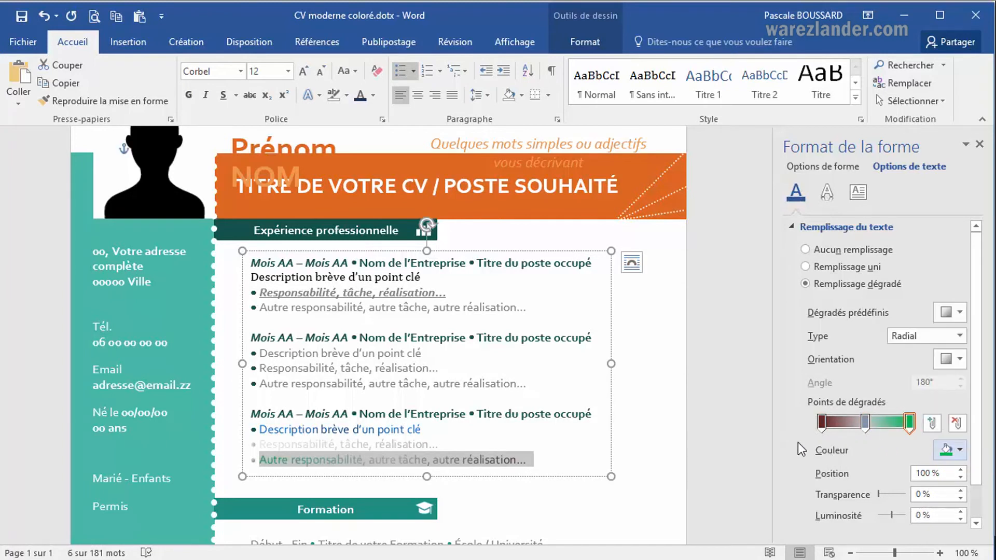
click(864, 421)
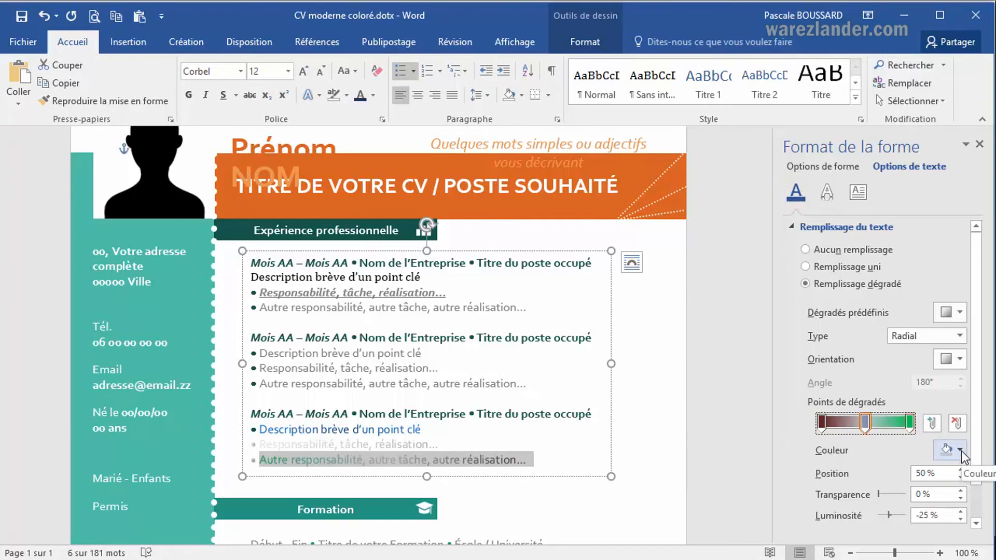
click(963, 448)
click(950, 416)
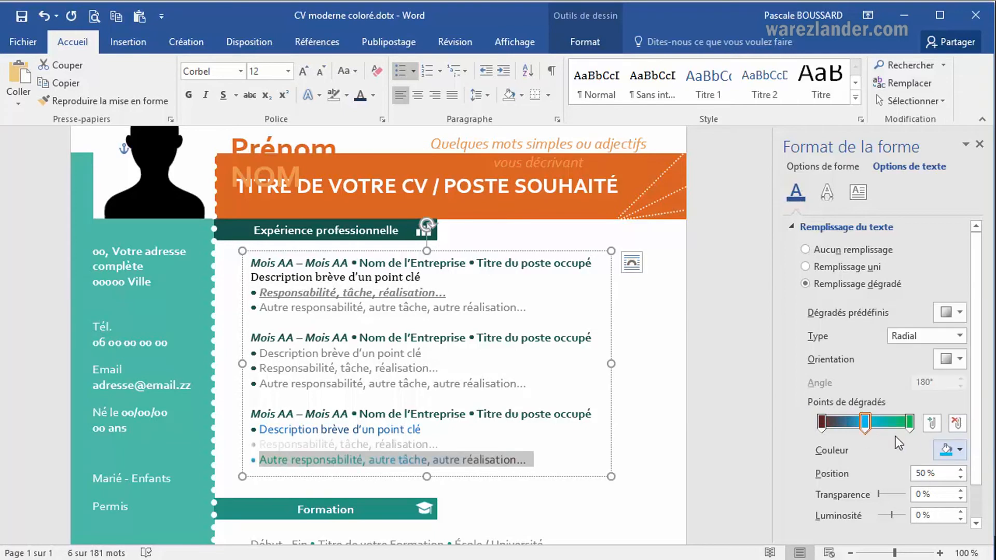
click(620, 496)
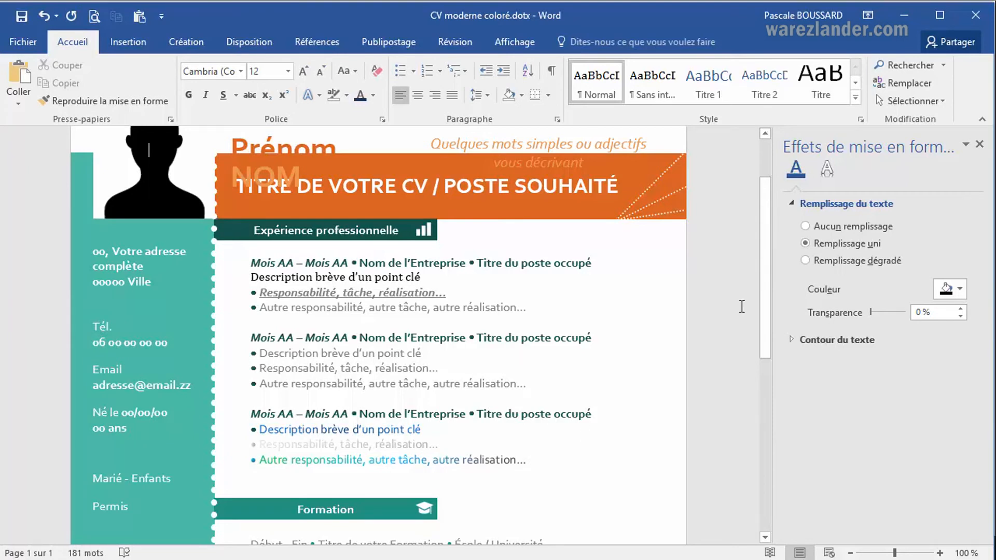
Switch the third entry's "Autre responsabilité, autre tâche, autre réalisation…" line to a solid black text fill.
click(808, 263)
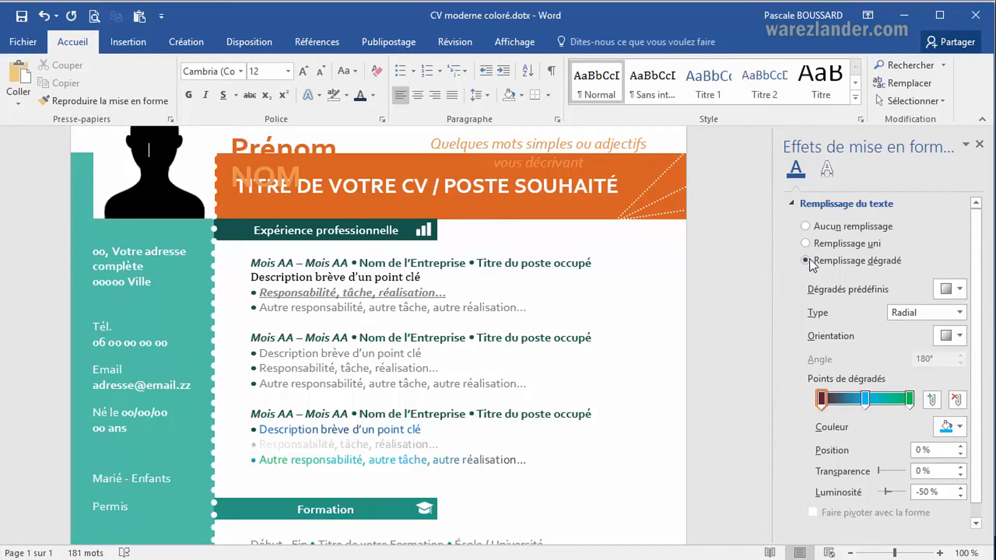
click(807, 243)
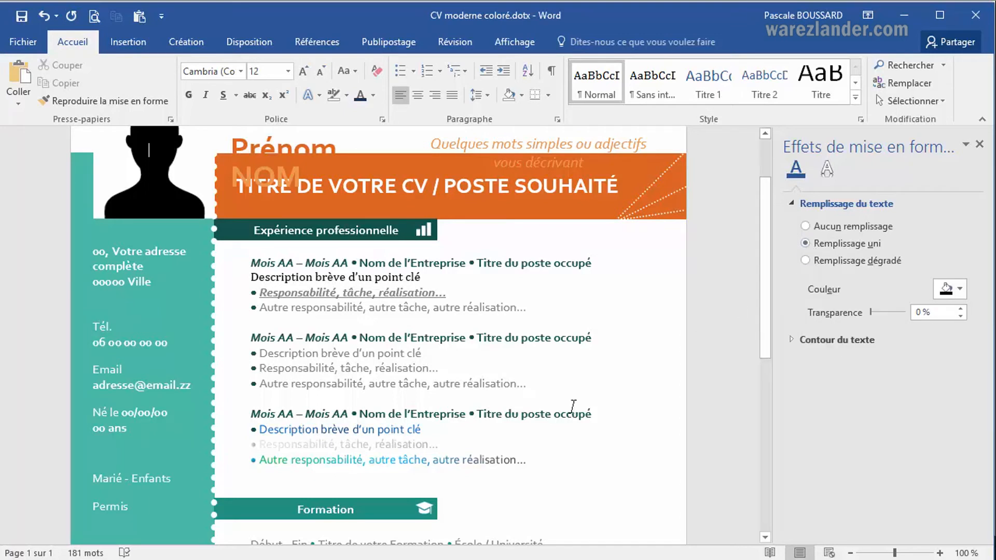
drag(260, 460, 535, 461)
click(807, 266)
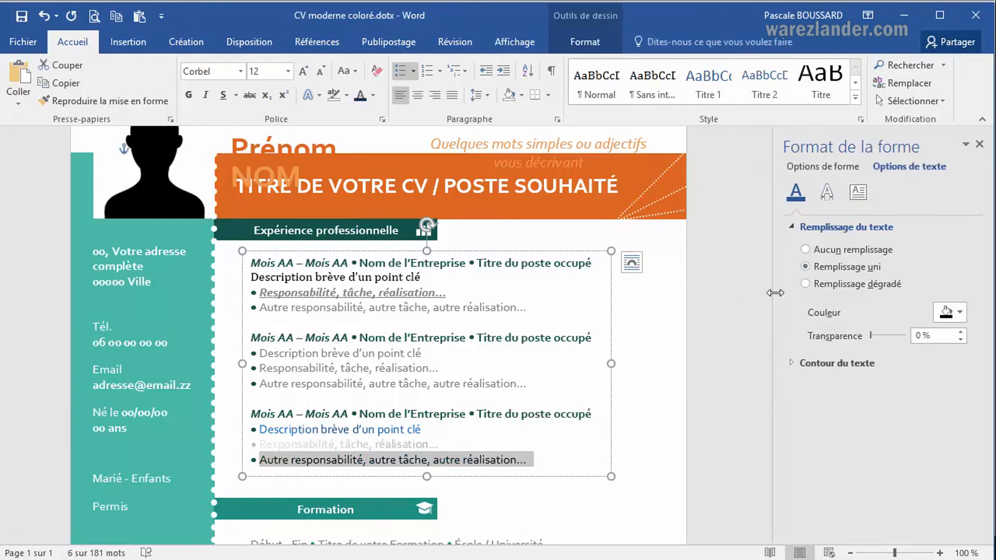
click(528, 446)
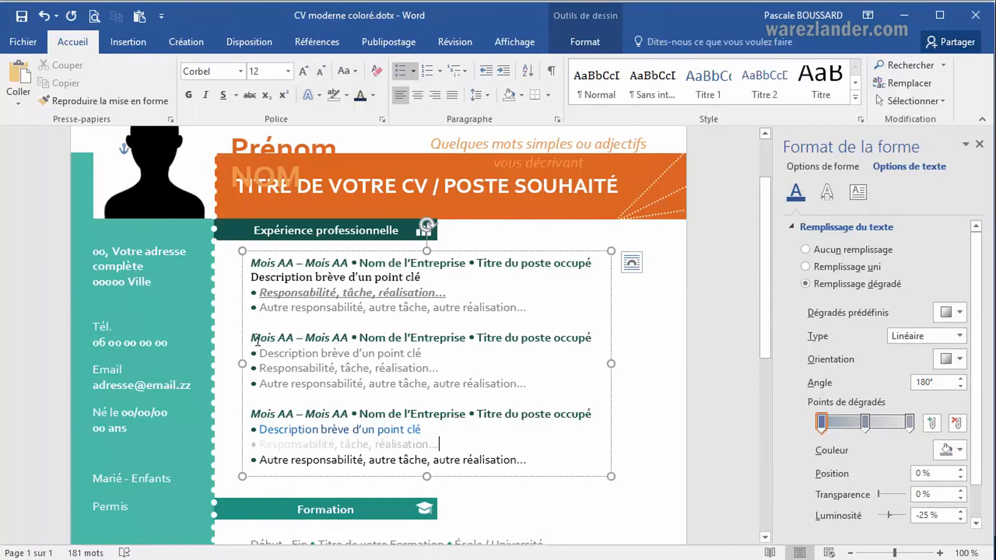
Add a solid dark blue text outline to "Titre de votre Formation" in the second Formation entry through the font's text effects.
scroll(296, 358, down, 3)
scroll(306, 397, down, 1)
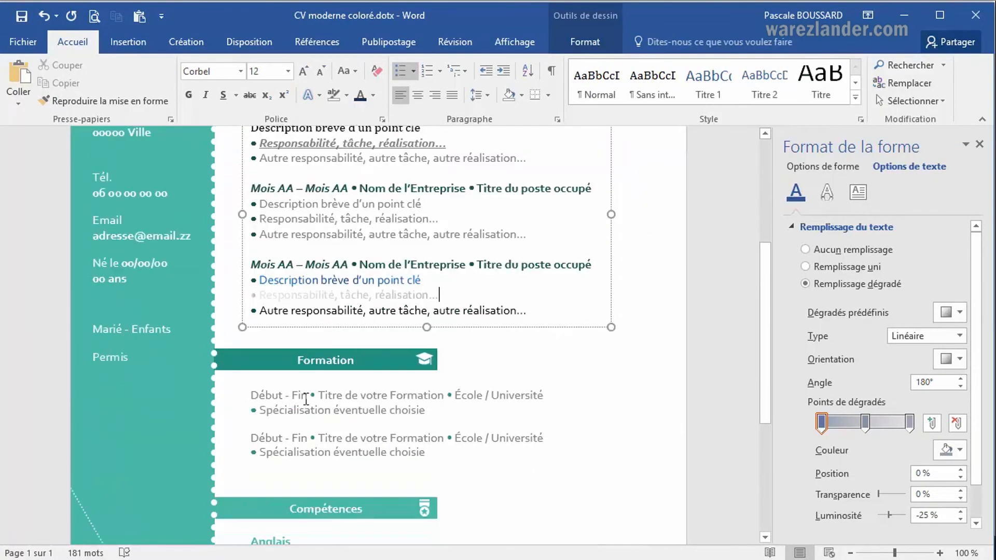
drag(320, 438, 434, 438)
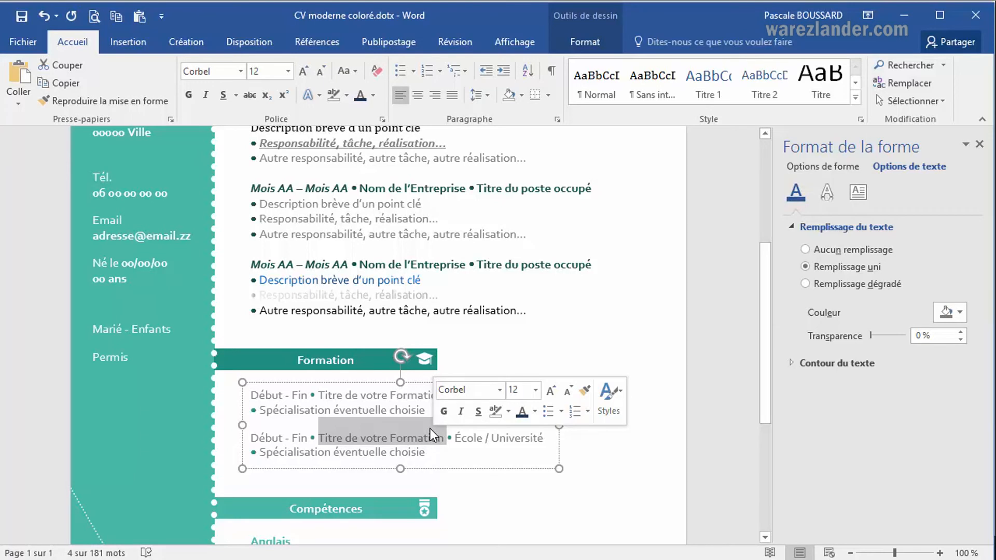
click(382, 121)
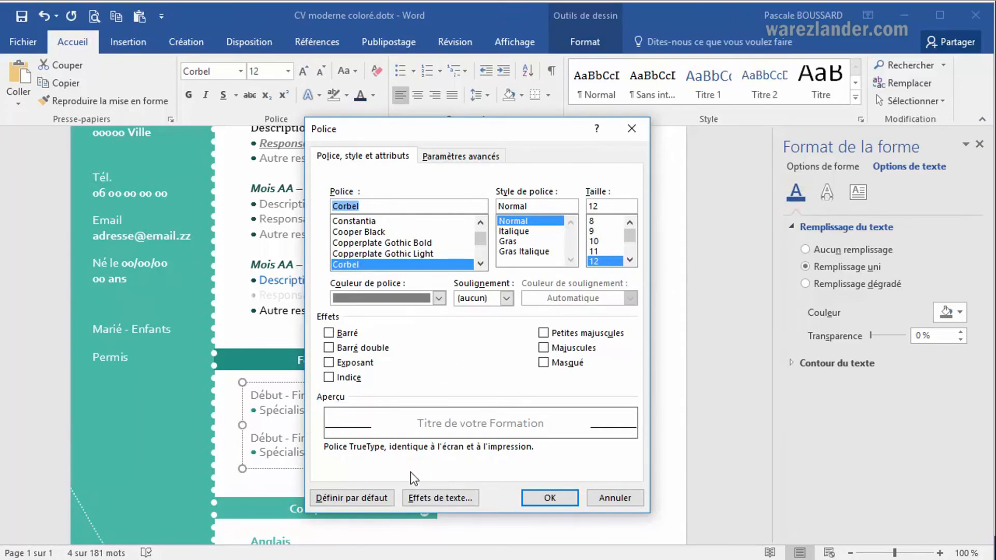
click(423, 496)
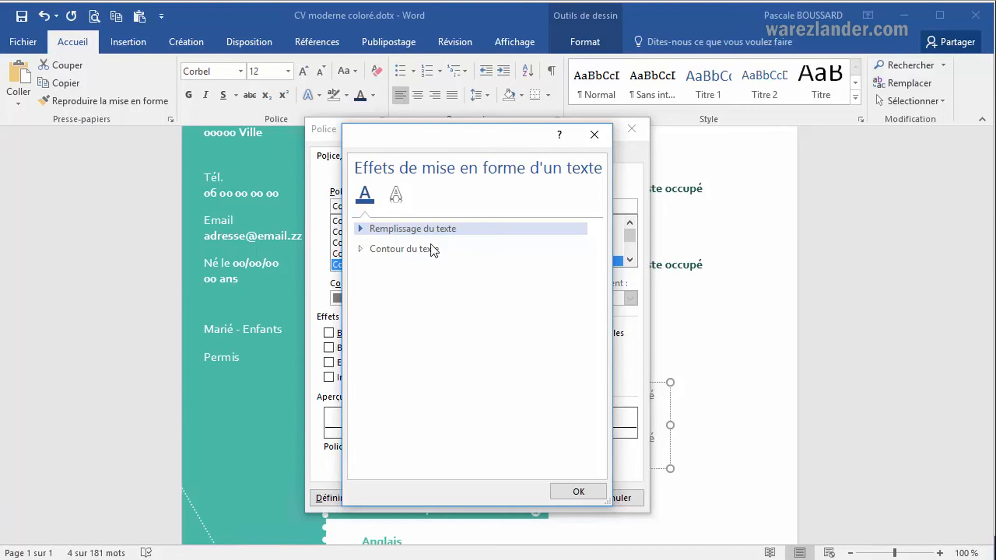
click(362, 252)
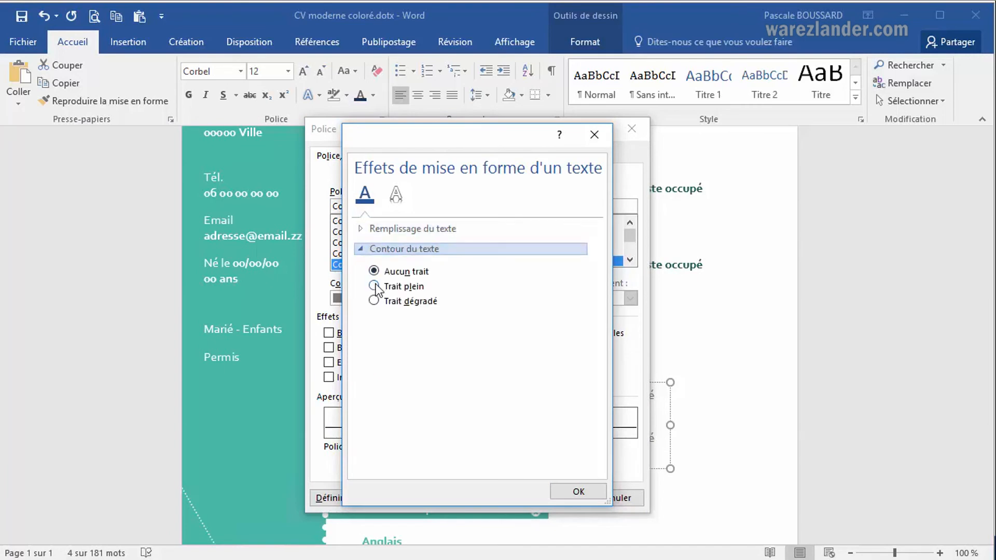
click(373, 286)
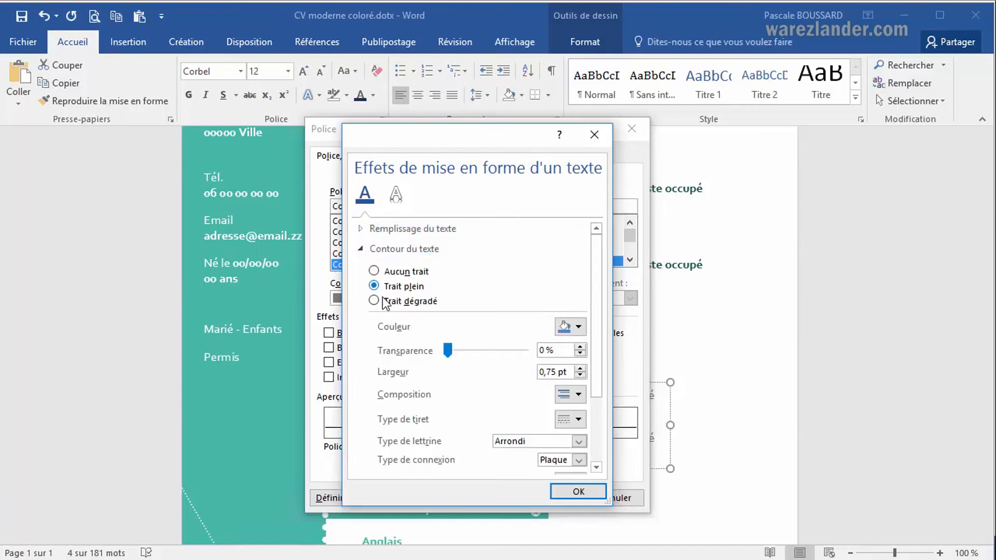
click(580, 327)
click(601, 363)
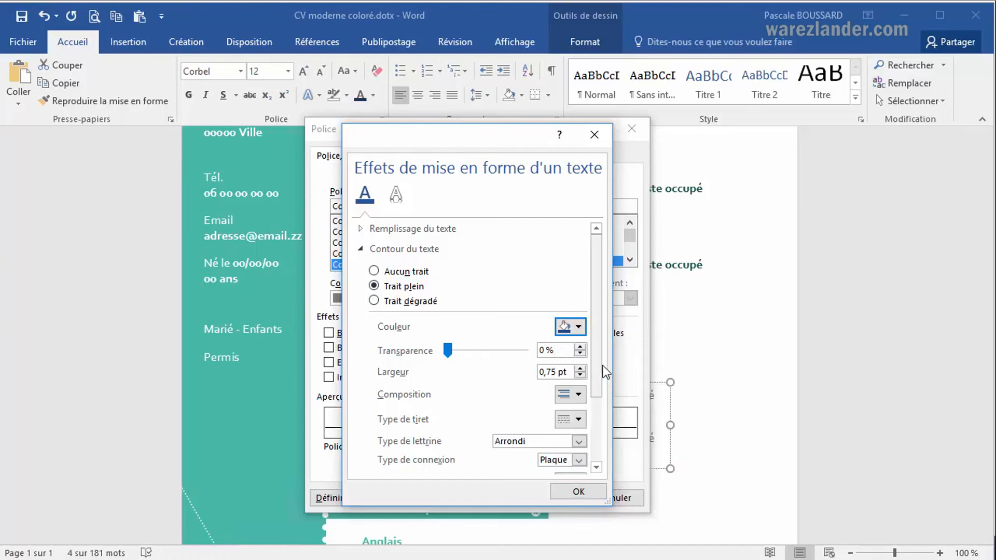
click(578, 492)
click(550, 498)
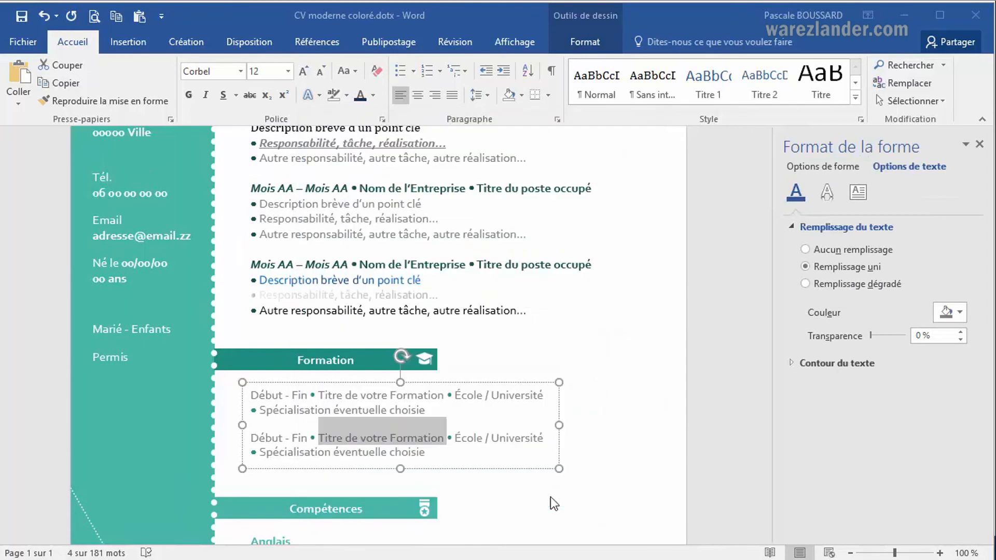
click(468, 413)
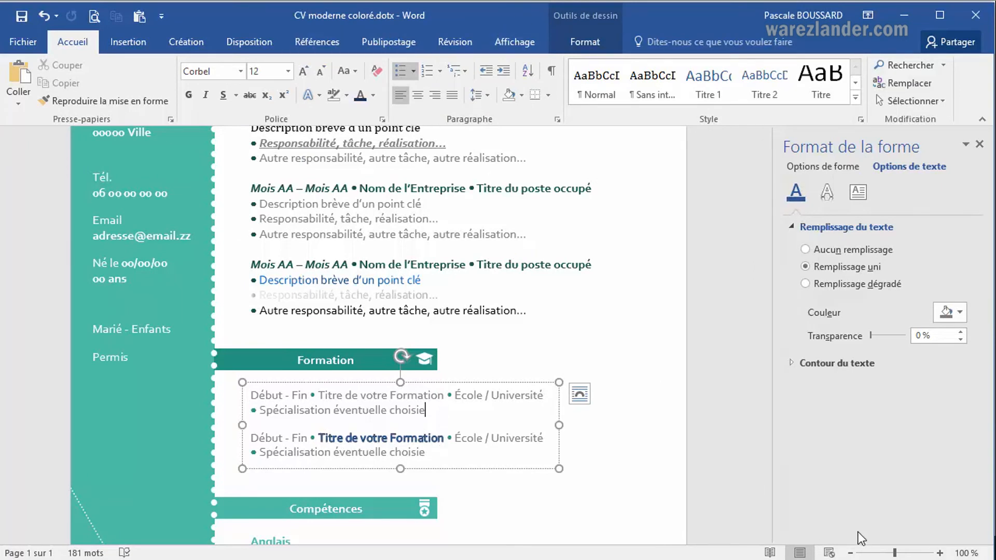
Zoom in to 270% to examine the outlined "Titre de votre Formation" text closely.
click(940, 554)
click(940, 553)
click(940, 553)
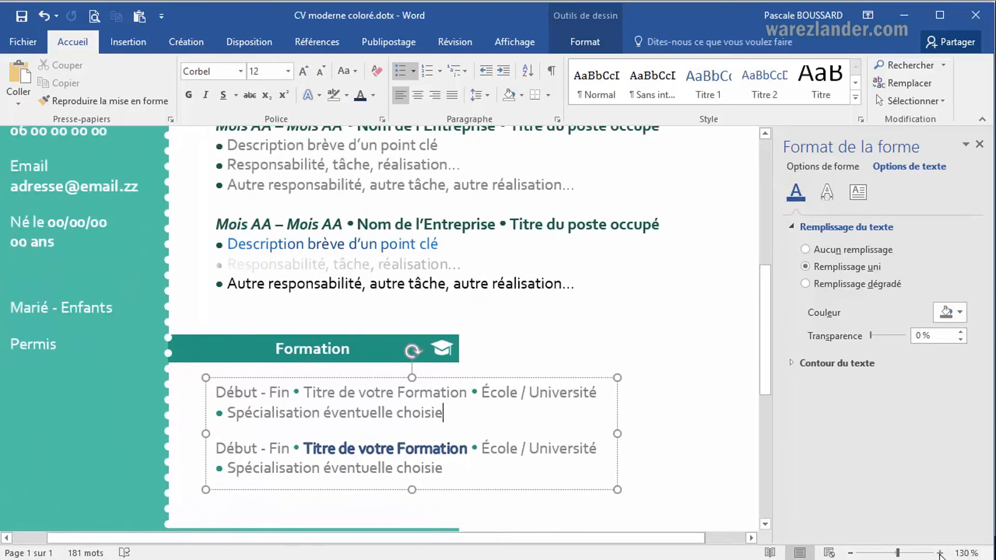
click(939, 553)
click(940, 554)
click(940, 554)
click(939, 553)
click(940, 553)
click(940, 554)
click(940, 554)
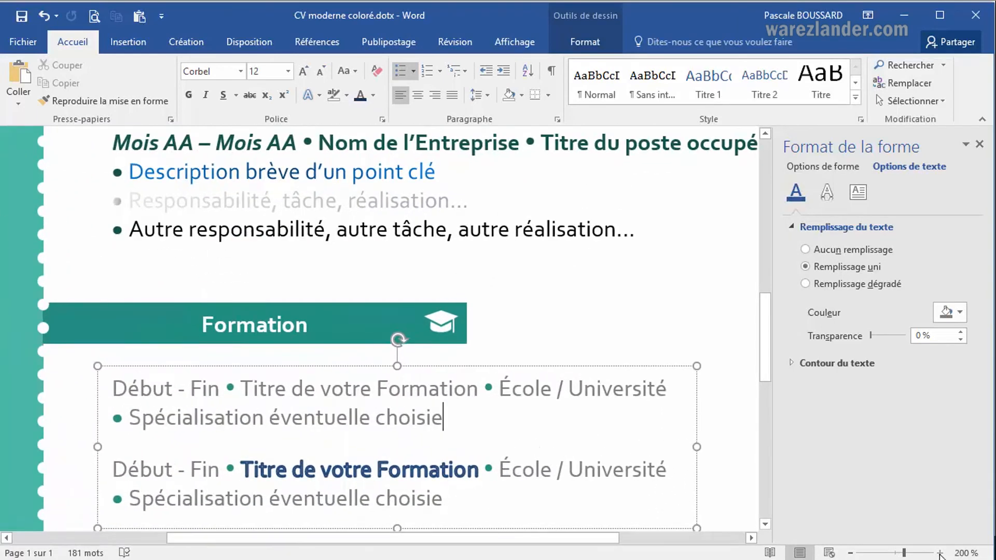
click(940, 553)
click(940, 553)
click(940, 553)
click(940, 554)
click(940, 554)
click(940, 554)
click(940, 553)
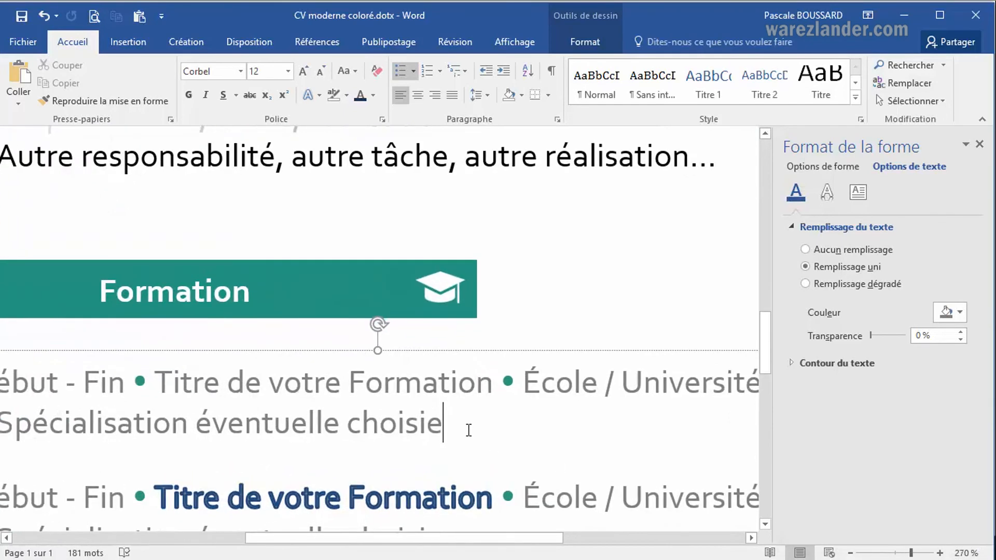
drag(432, 404, 456, 424)
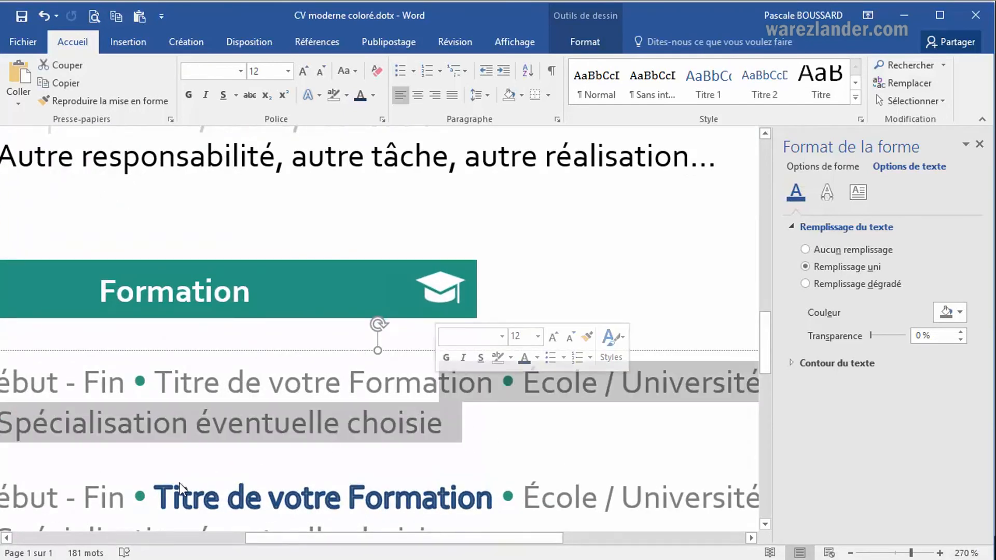
Zoom in to 440% on the second Formation entry to examine the outline of "Titre de votre Formation" closely.
click(181, 497)
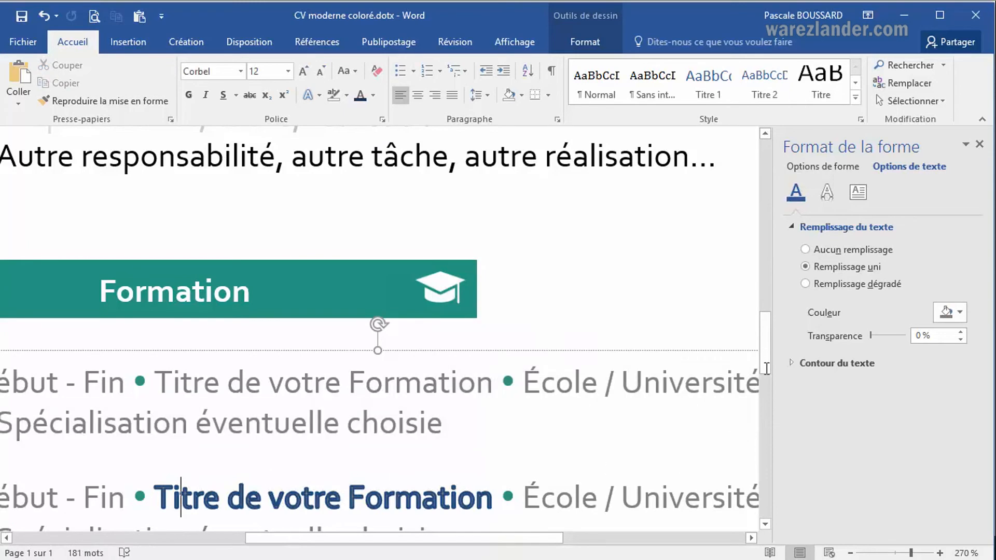
scroll(644, 371, down, 1)
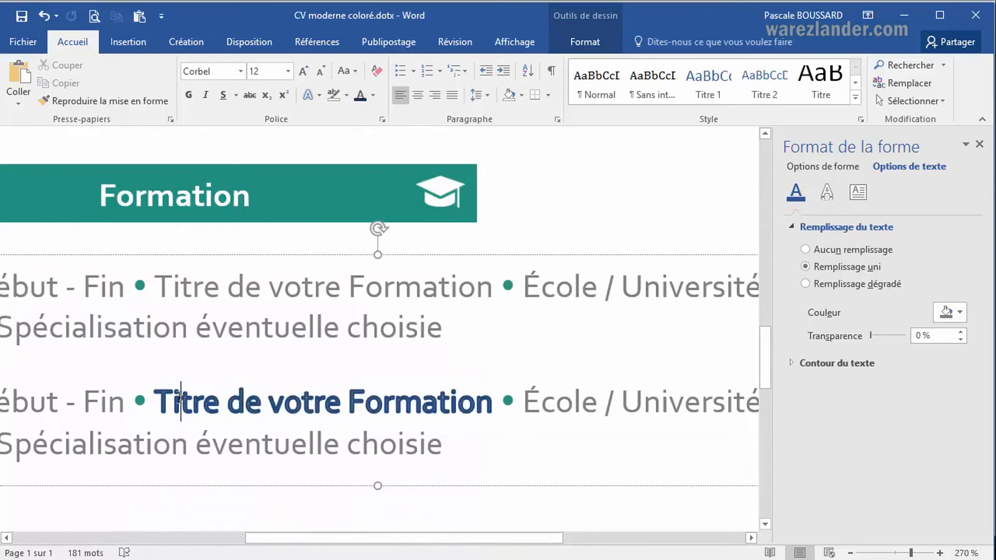
click(941, 553)
click(941, 553)
click(941, 553)
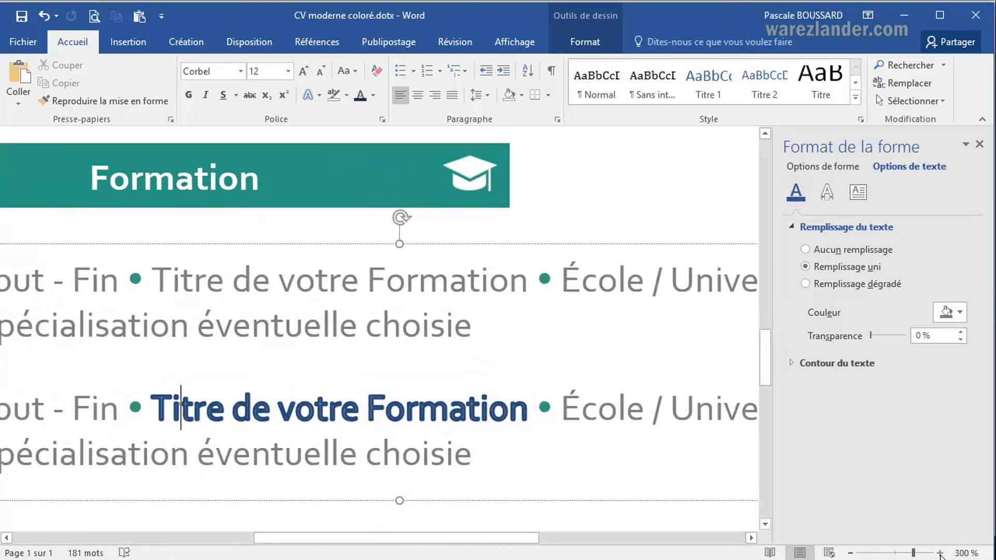
click(940, 553)
click(940, 553)
click(940, 553)
click(941, 554)
click(940, 554)
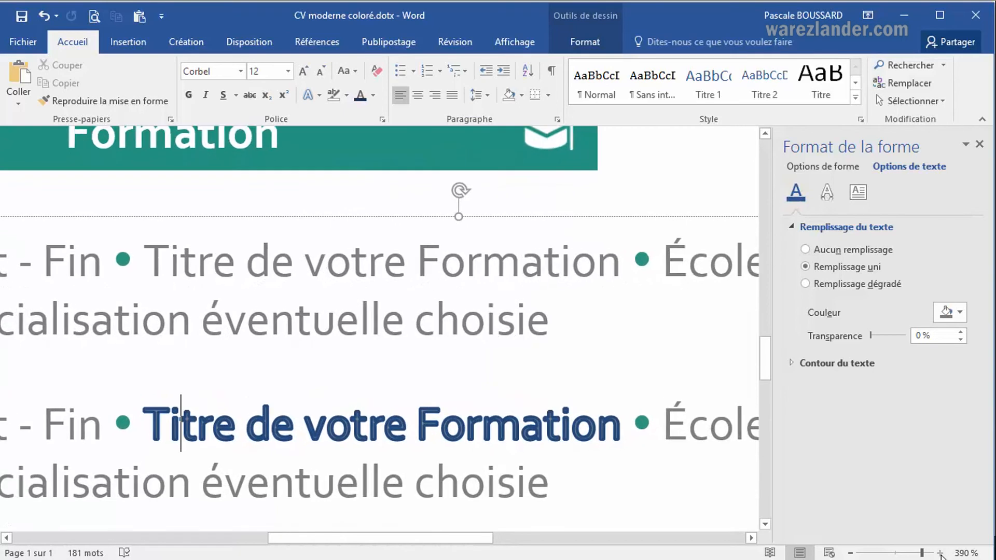
click(940, 555)
click(941, 554)
click(940, 555)
click(941, 555)
click(940, 555)
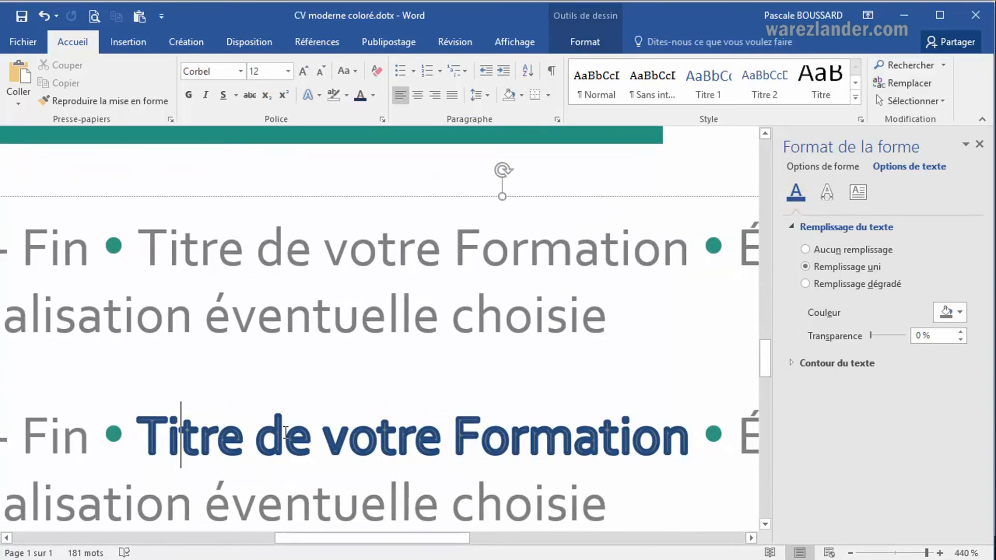
Reduce the text outline width of the word "votre" in the second Formation entry through the font's text effects.
click(403, 434)
click(384, 121)
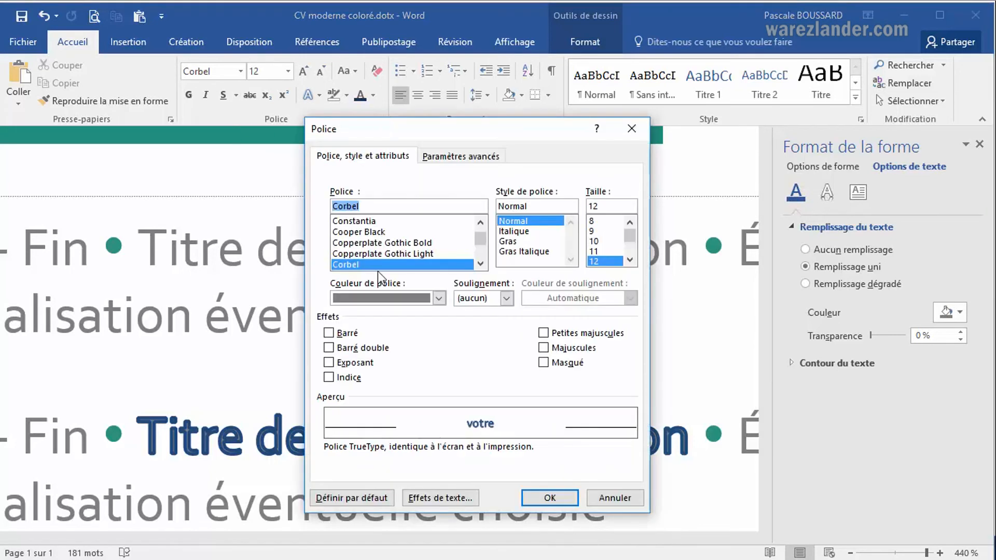
click(428, 497)
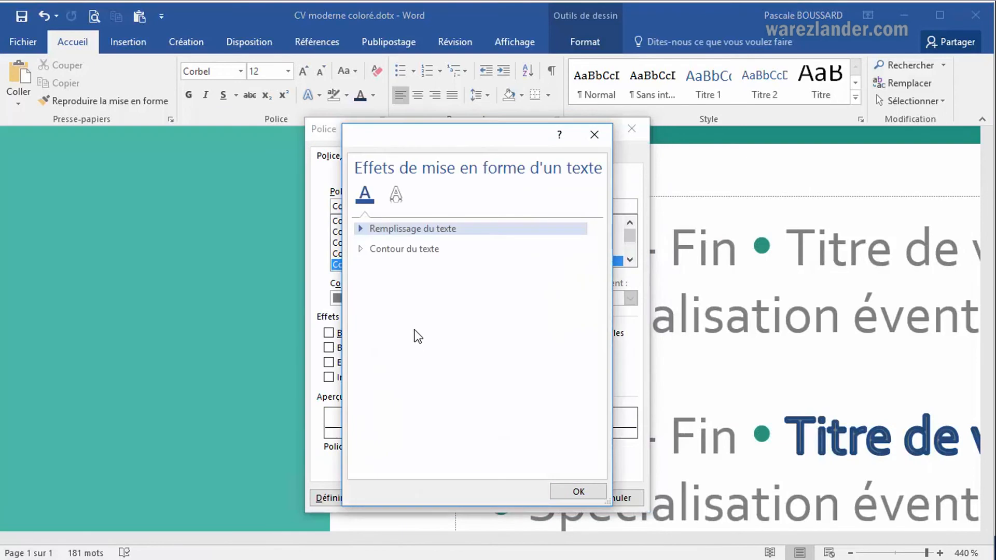
click(363, 249)
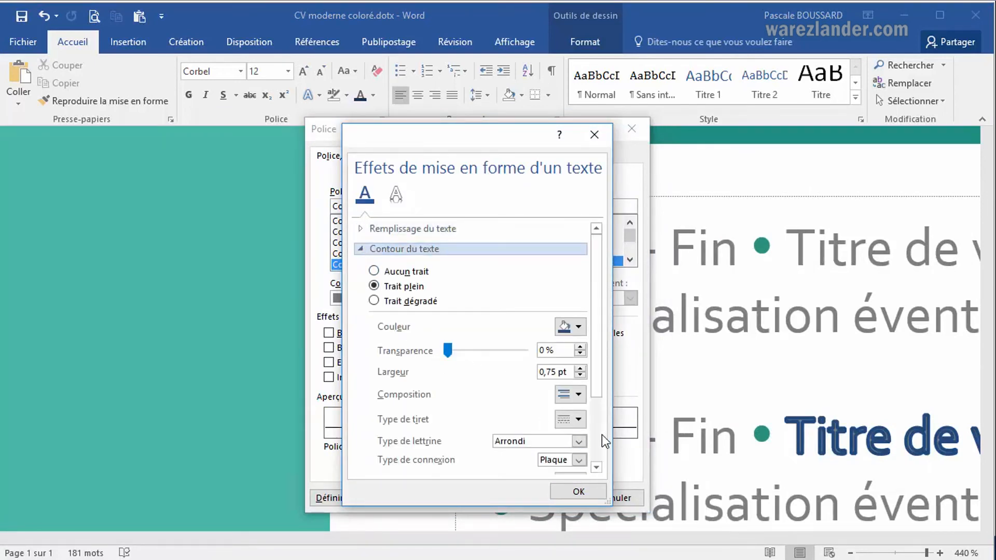
scroll(603, 397, down, 3)
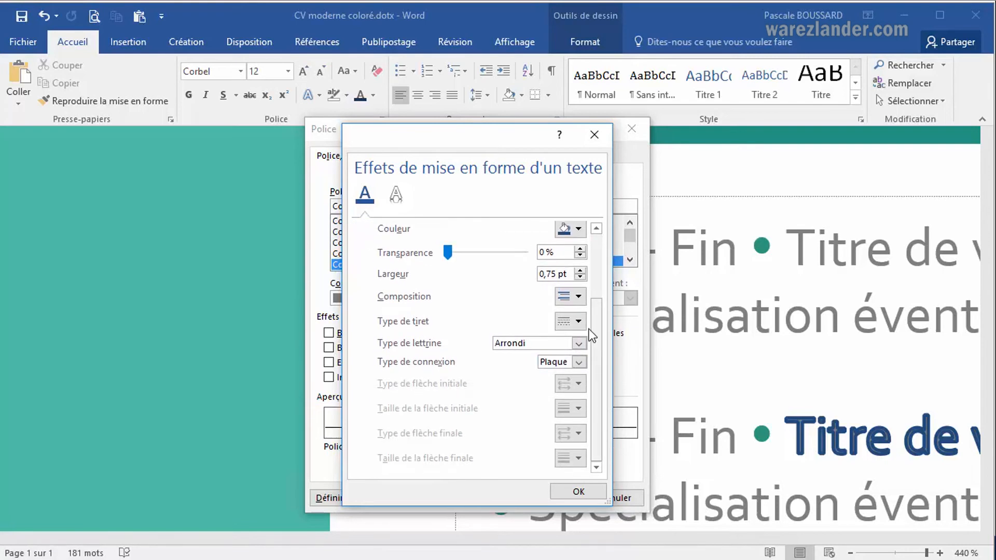
click(581, 278)
click(581, 278)
click(576, 493)
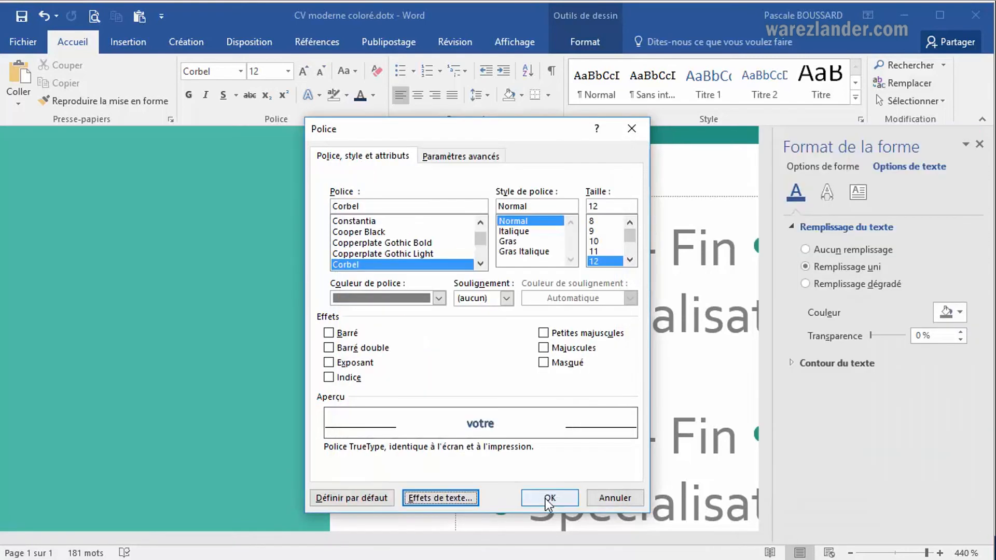
click(571, 497)
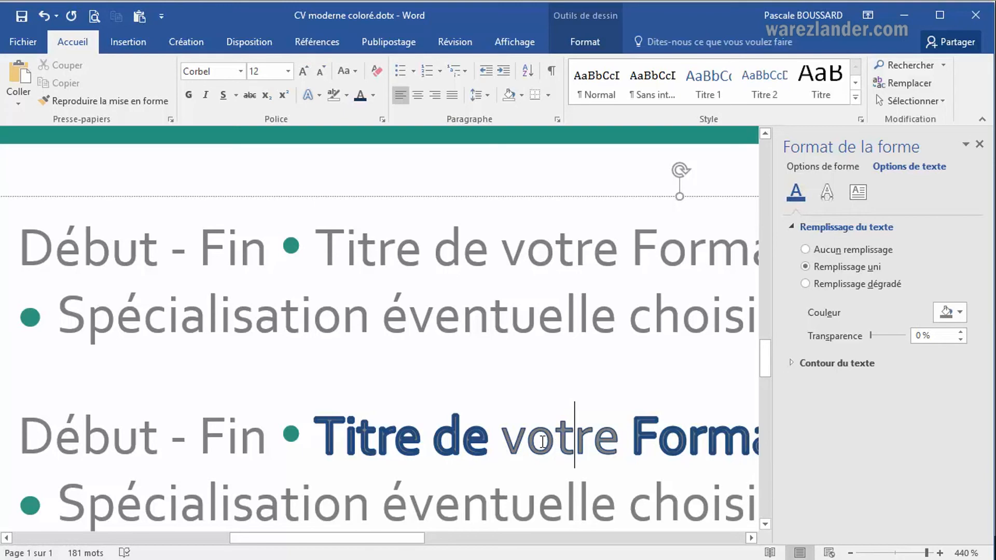
Give the outline of the word "Formation" in the second entry the third compound line style and 37% transparency.
click(648, 431)
right_click(648, 432)
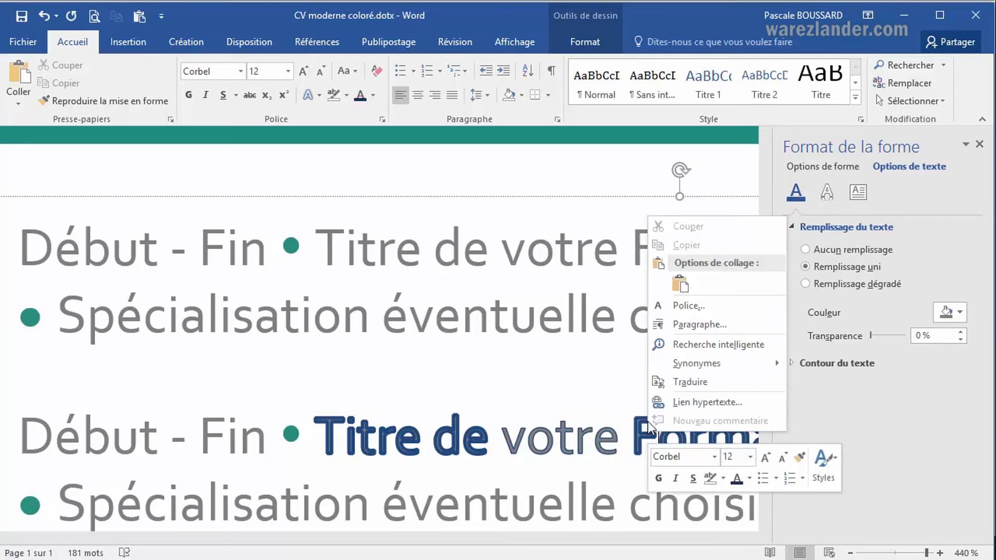
click(382, 120)
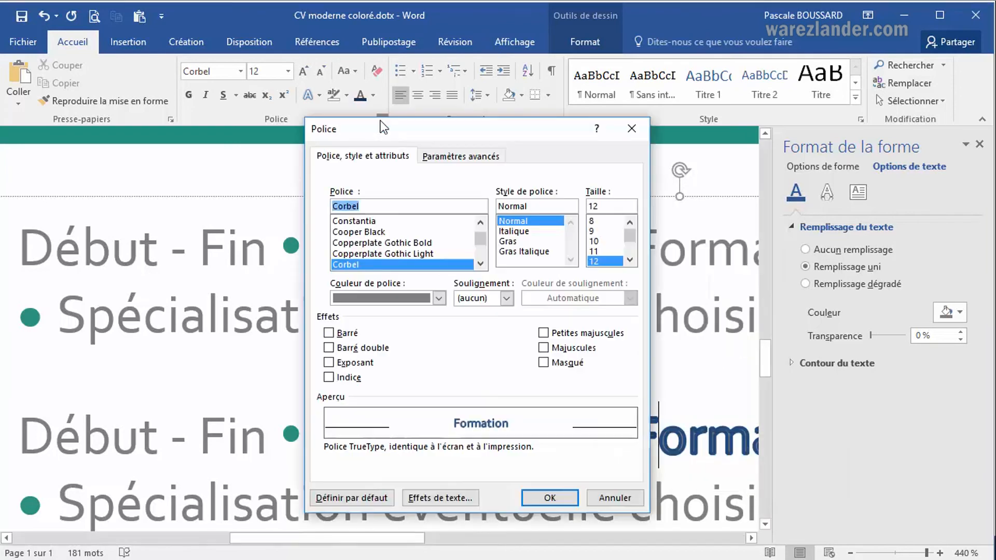
click(458, 497)
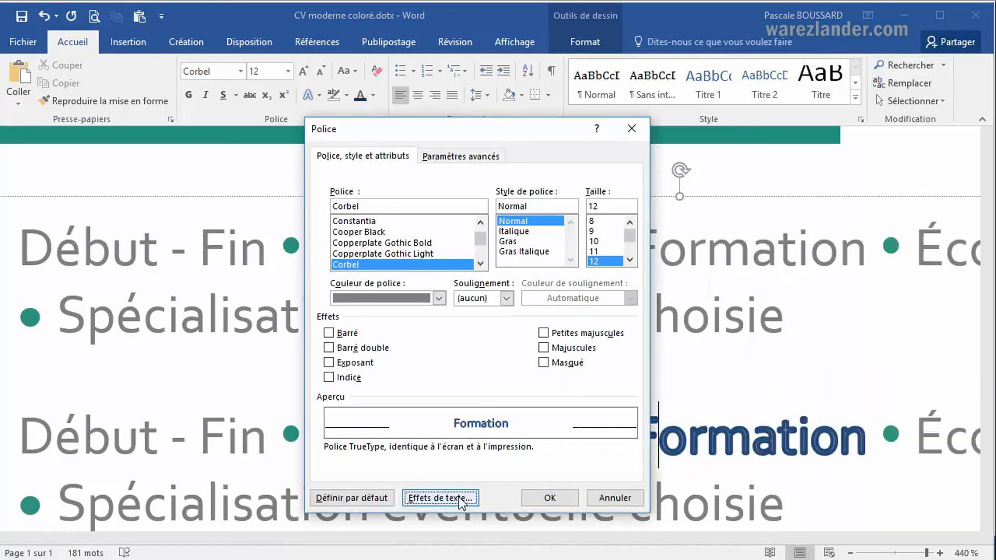
click(378, 248)
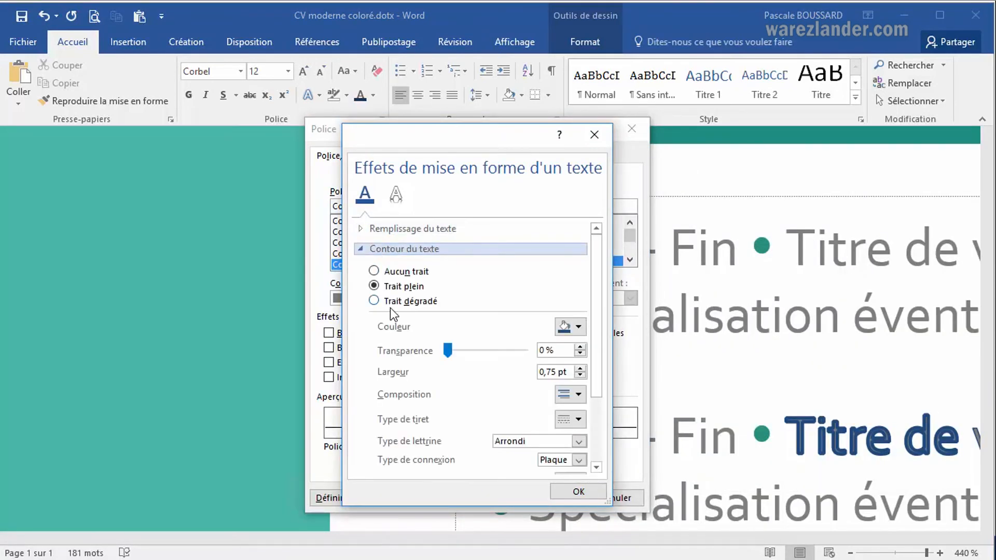
scroll(452, 320, down, 3)
scroll(453, 318, down, 2)
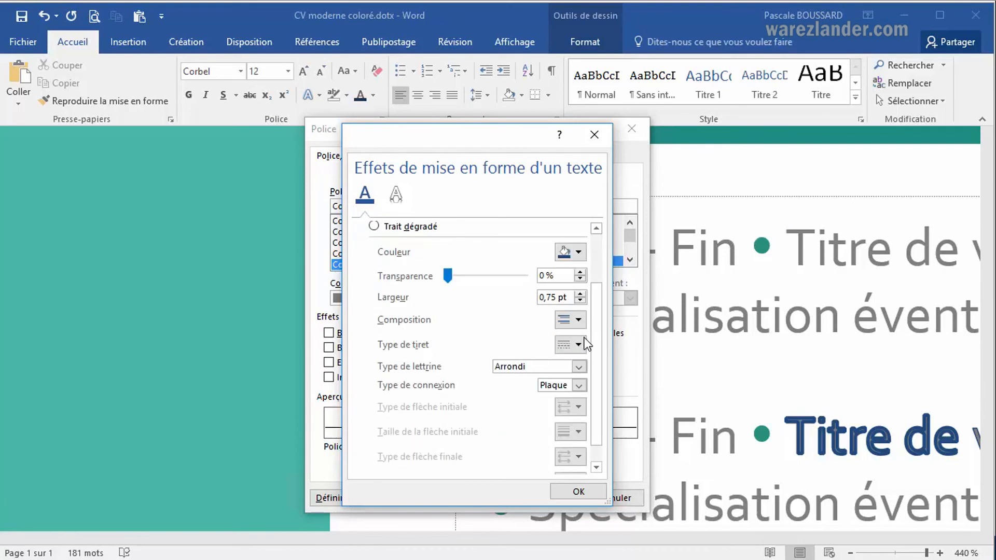
click(579, 321)
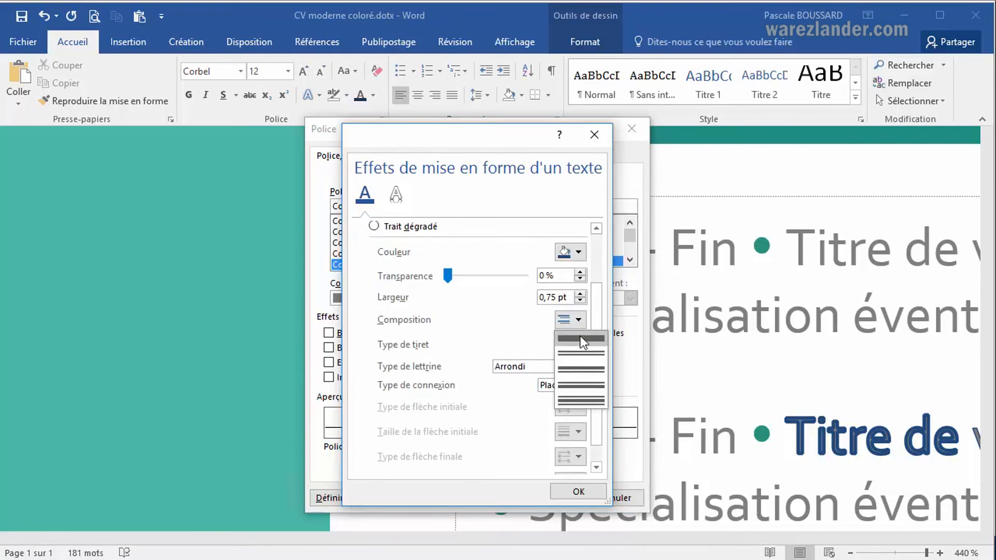
click(582, 374)
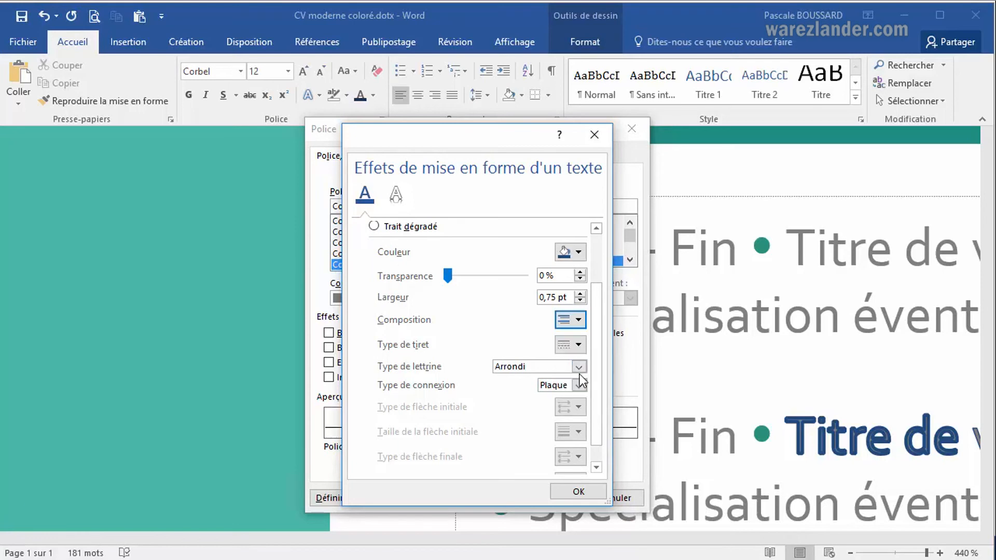
drag(450, 279, 478, 279)
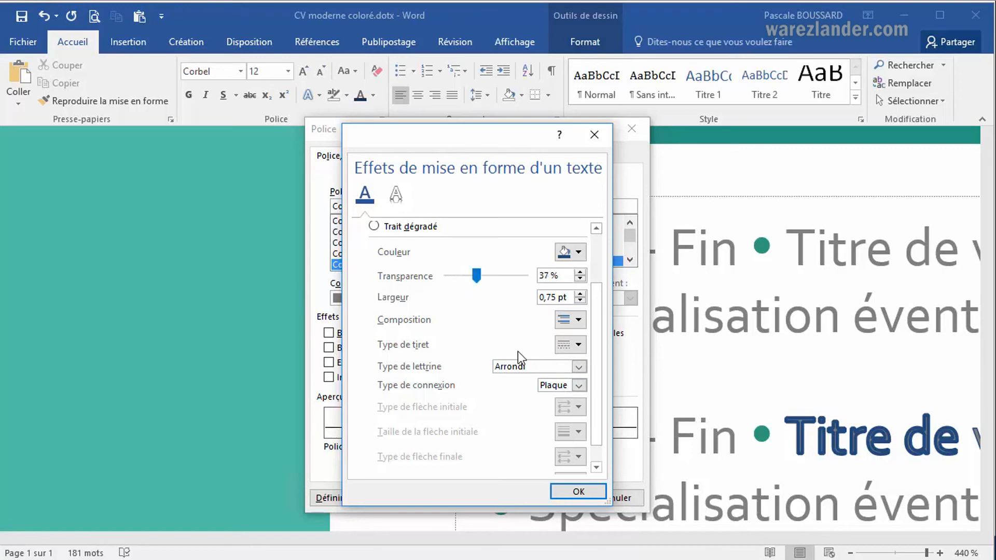
click(568, 492)
click(552, 499)
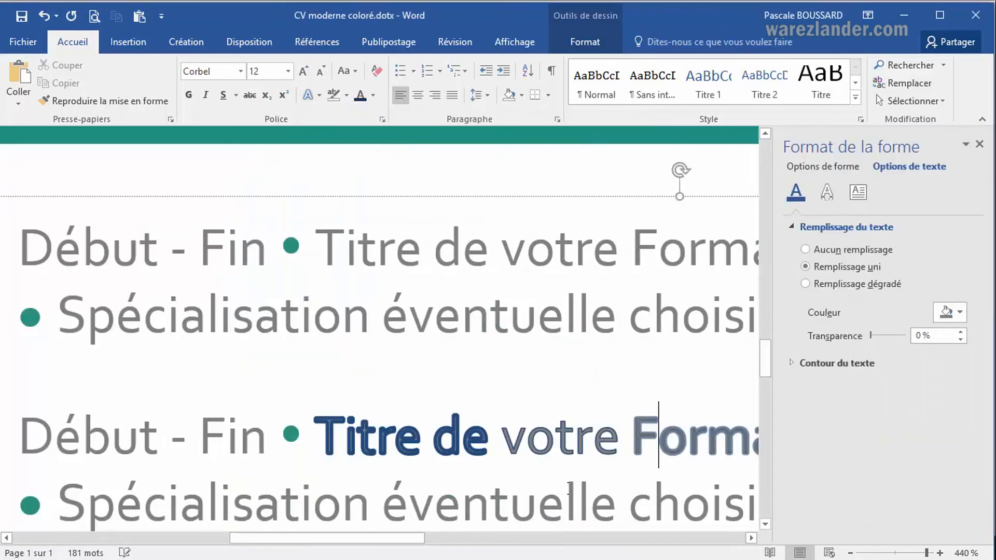
Set the outline of only the letter "F" in the second entry's "Formation" to 0% transparency and a larger width.
drag(409, 538, 508, 541)
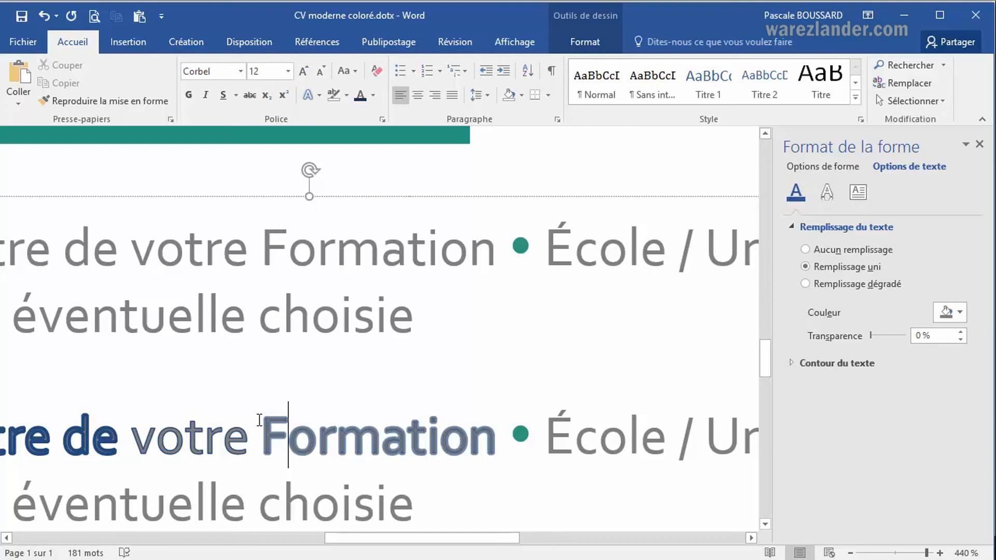
key(Left)
click(291, 431)
drag(269, 429, 286, 429)
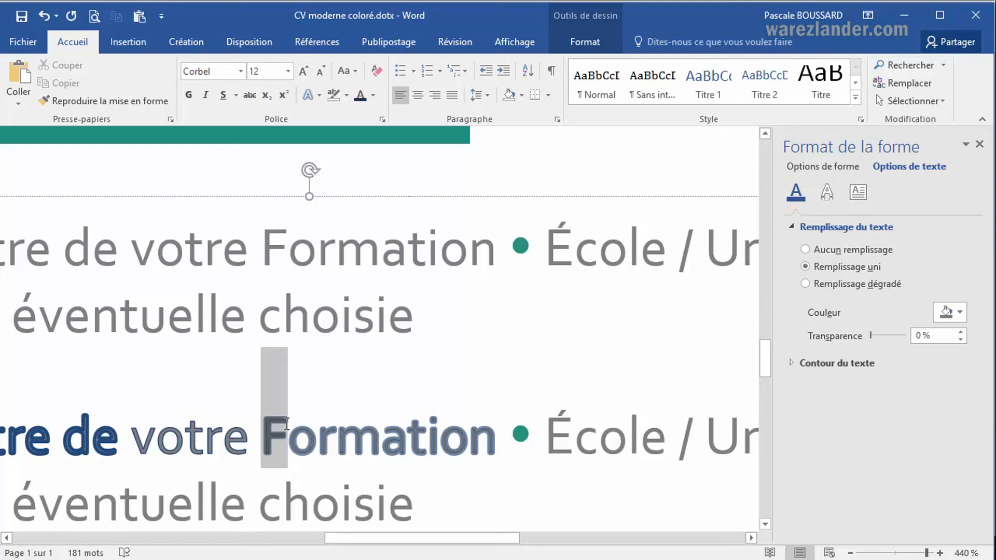
click(382, 119)
click(437, 497)
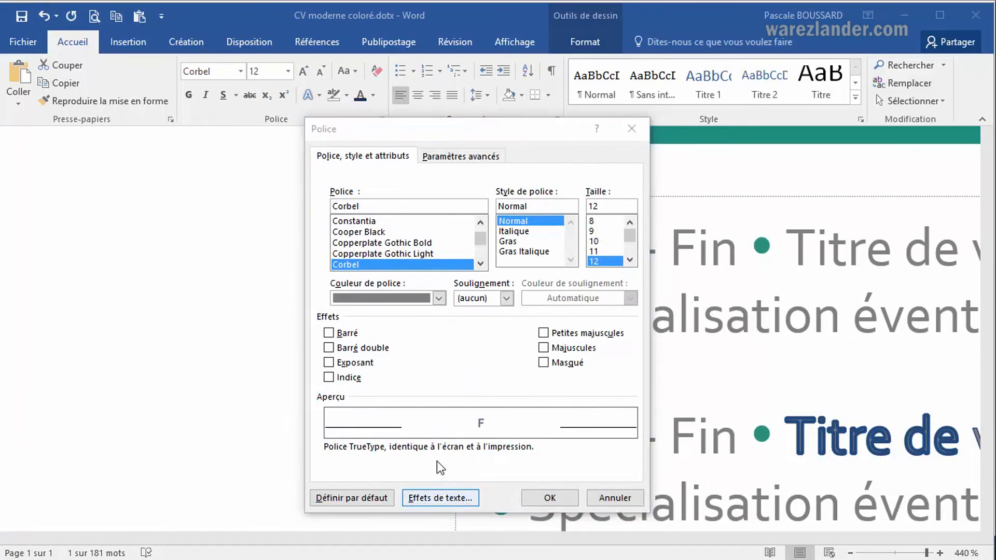
click(416, 250)
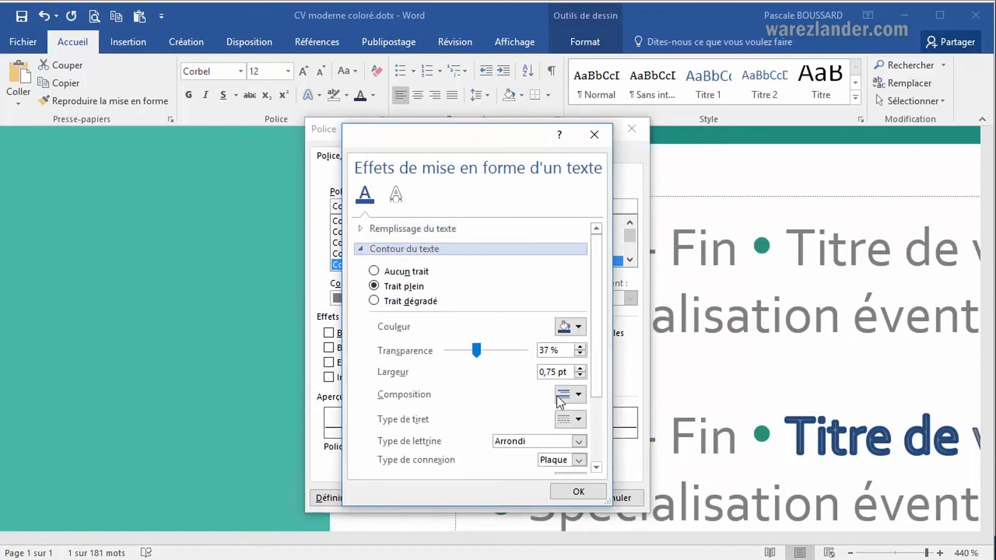
drag(473, 348, 445, 352)
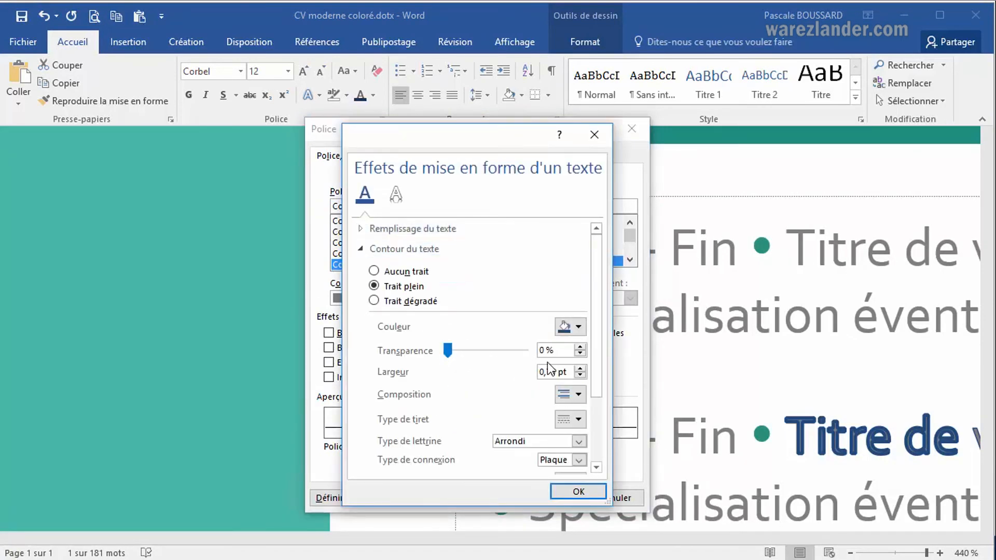
click(580, 367)
click(580, 368)
click(571, 494)
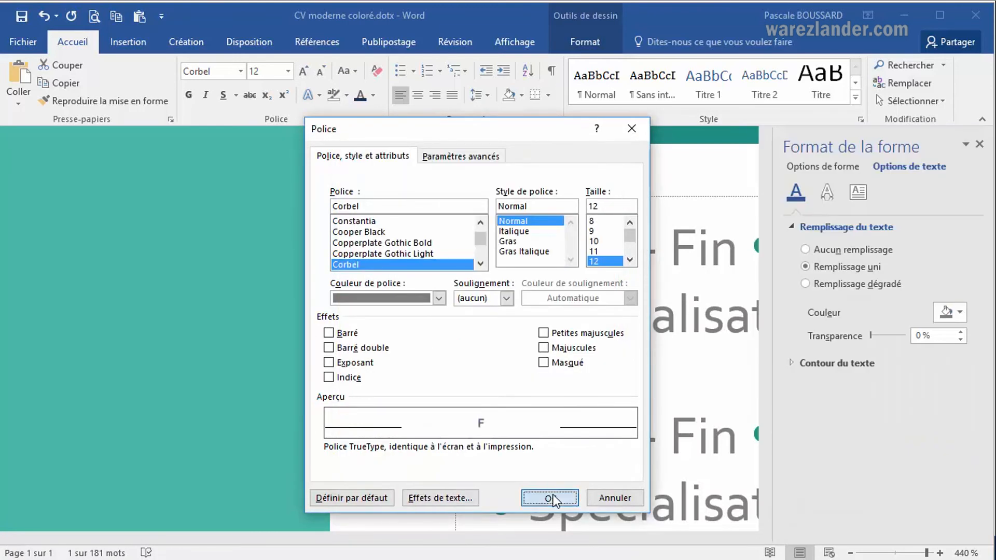
click(553, 493)
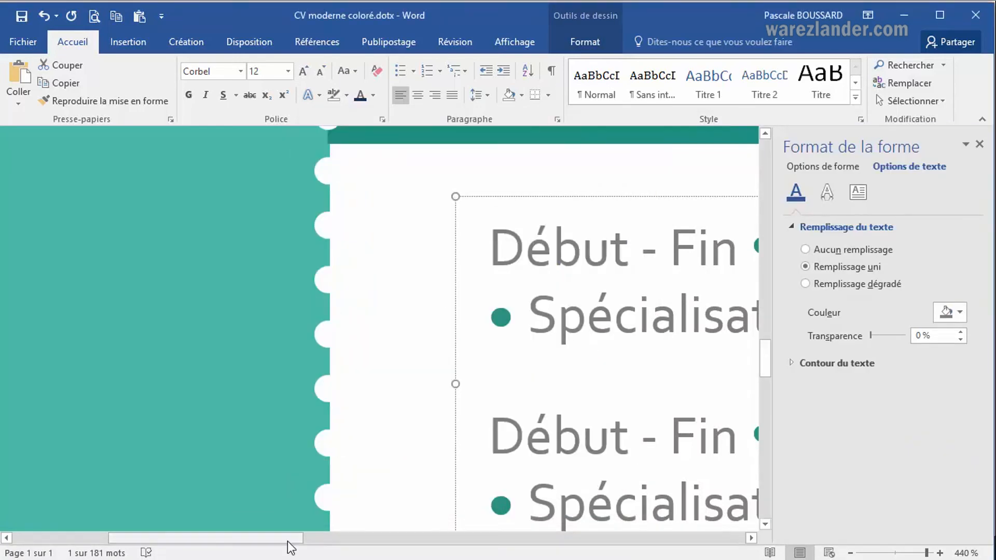
drag(291, 547, 441, 545)
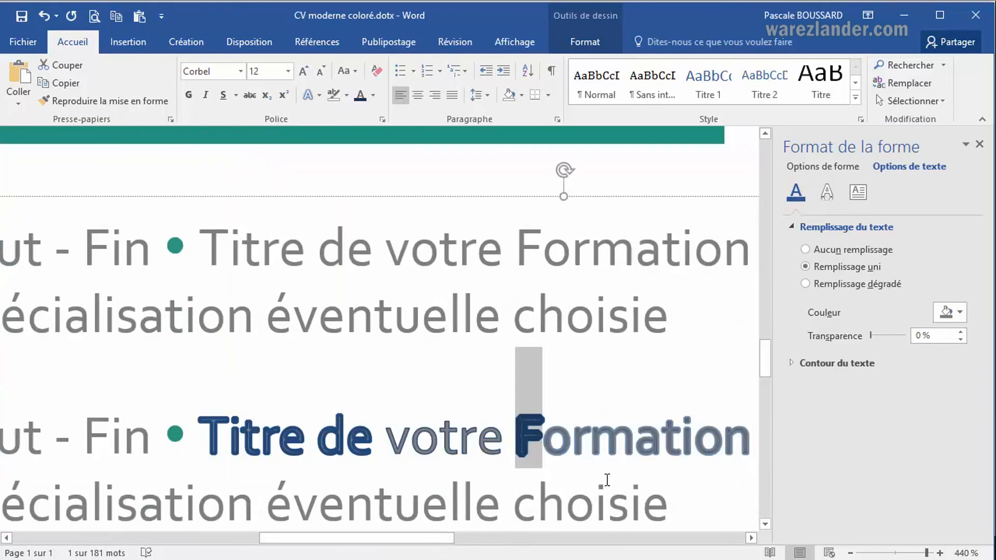
click(557, 441)
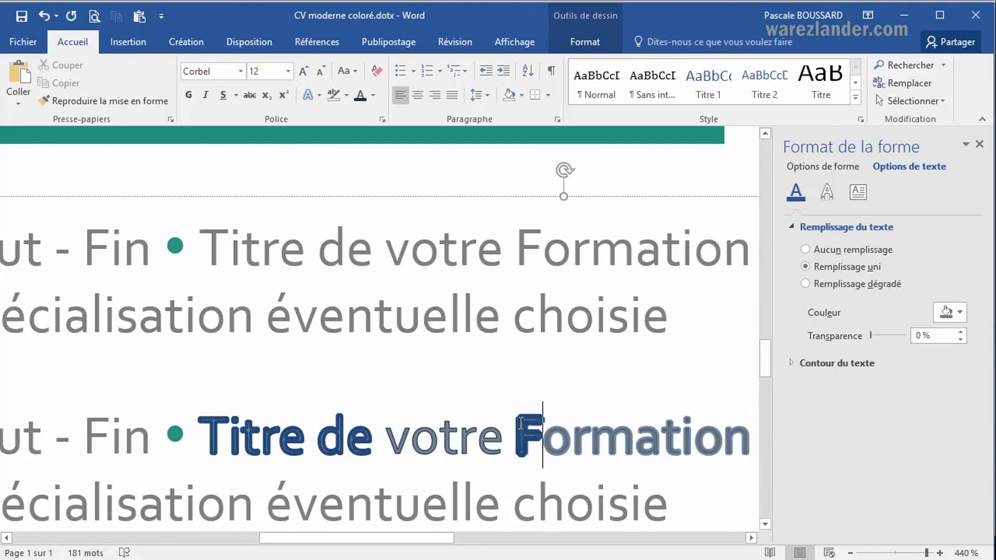
key(Right)
key(Right)
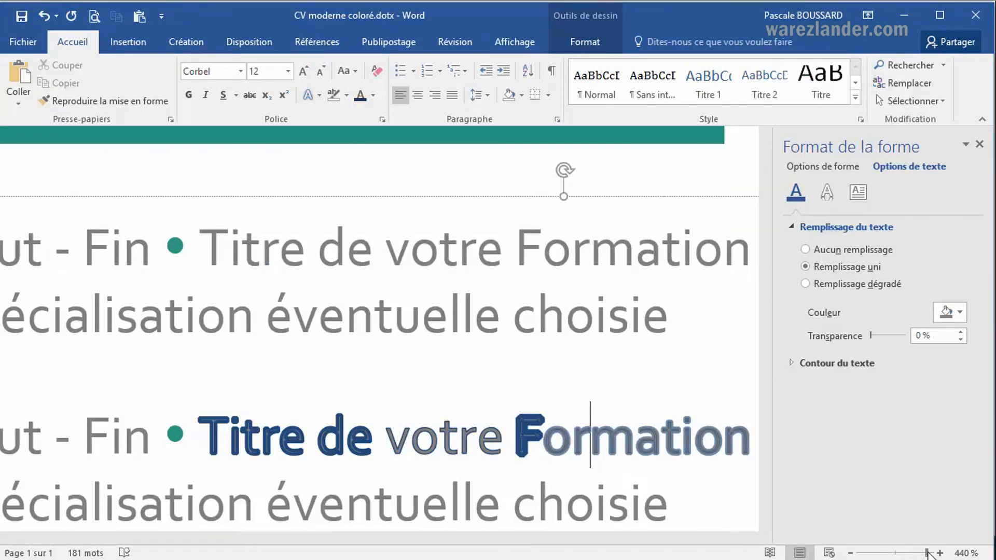
Apply the centred outer shadow to the line "Description du sport pratiqué, niveau" under Sport.
drag(928, 553, 894, 553)
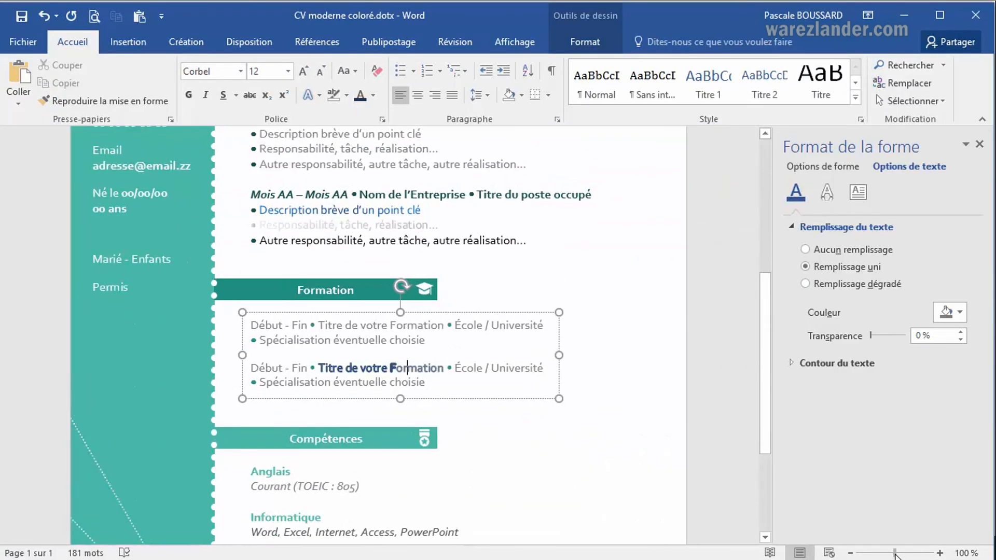
click(412, 505)
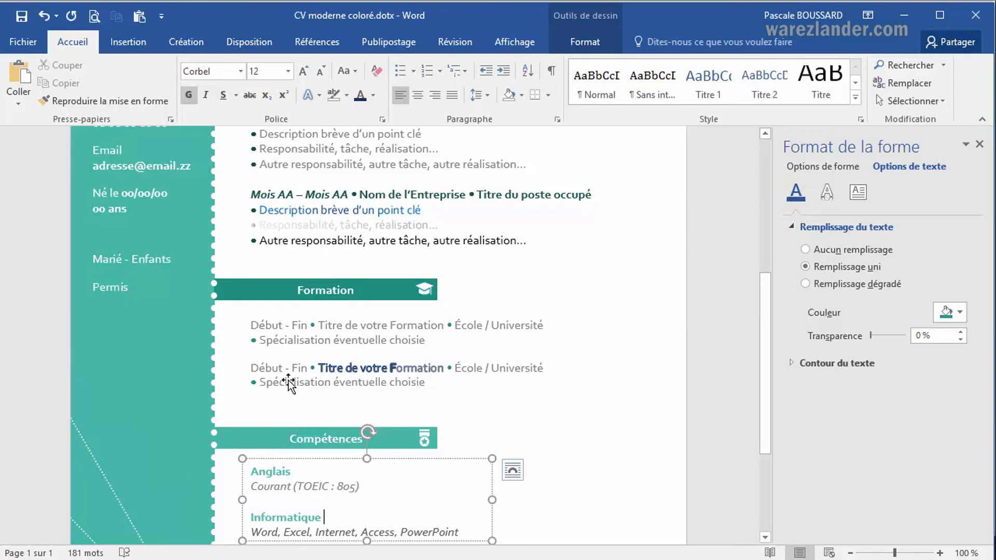
scroll(279, 445, down, 3)
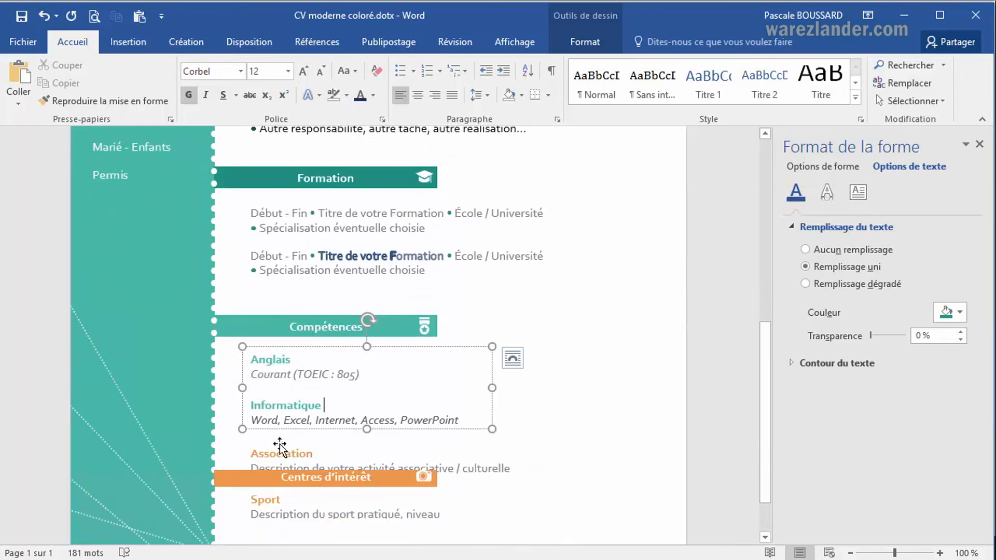
scroll(279, 445, down, 2)
drag(251, 449, 428, 449)
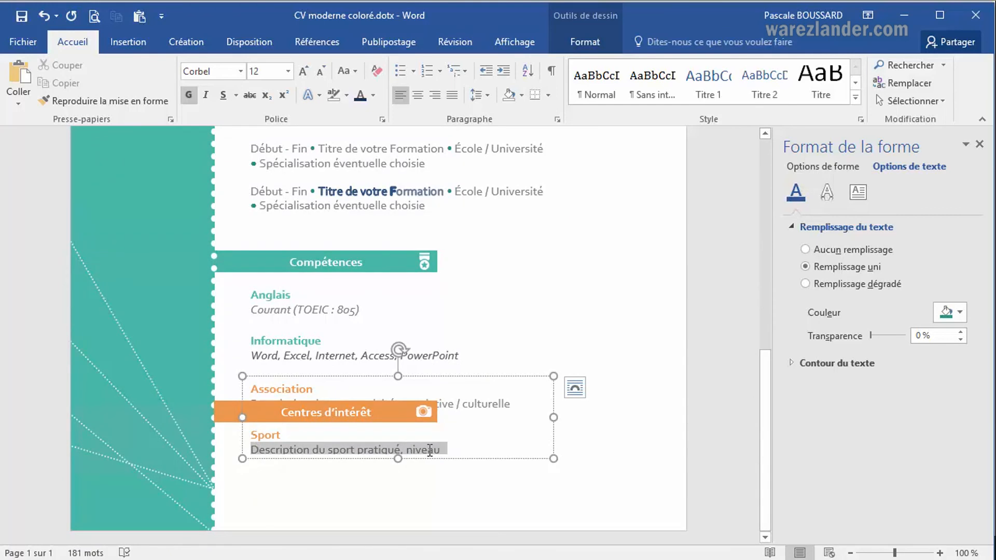
click(319, 99)
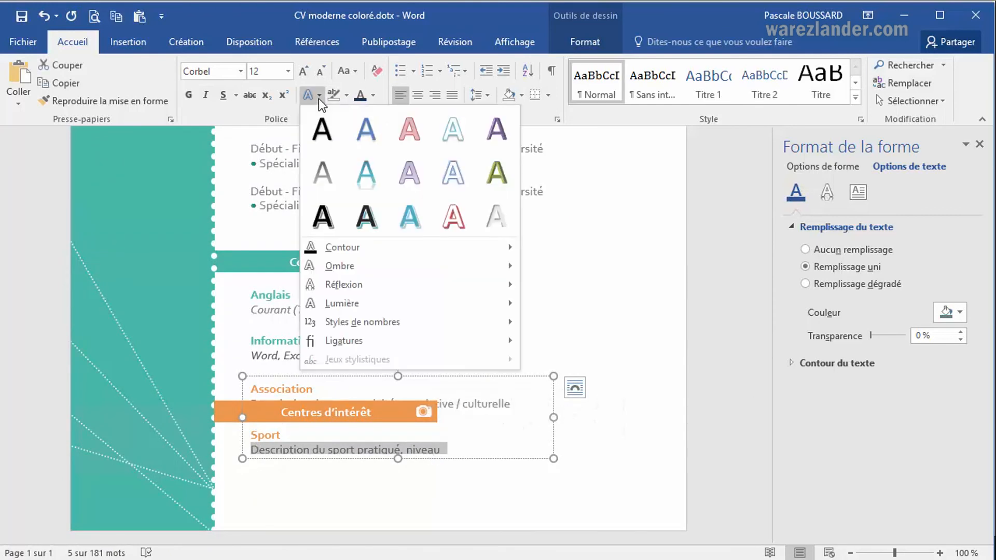
mouse_move(423, 265)
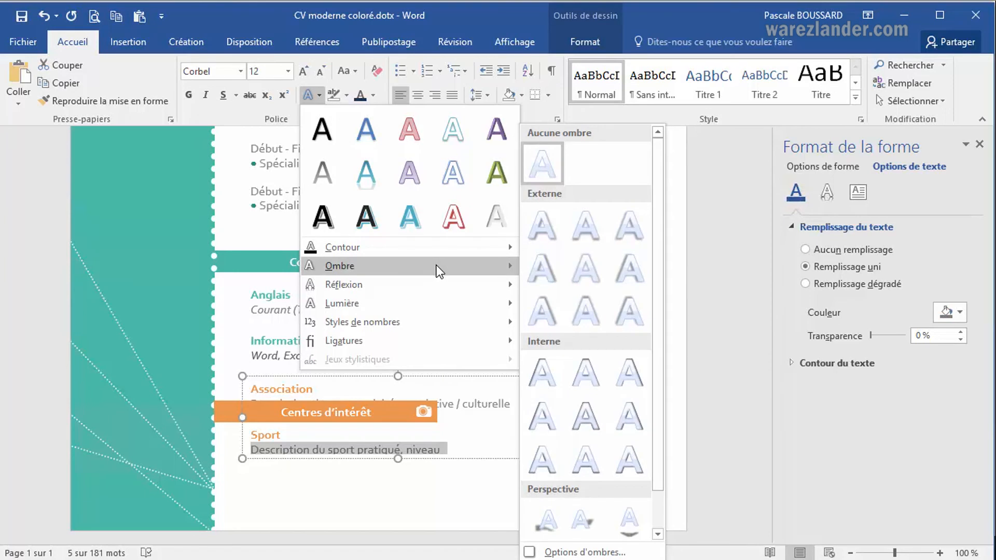
click(600, 266)
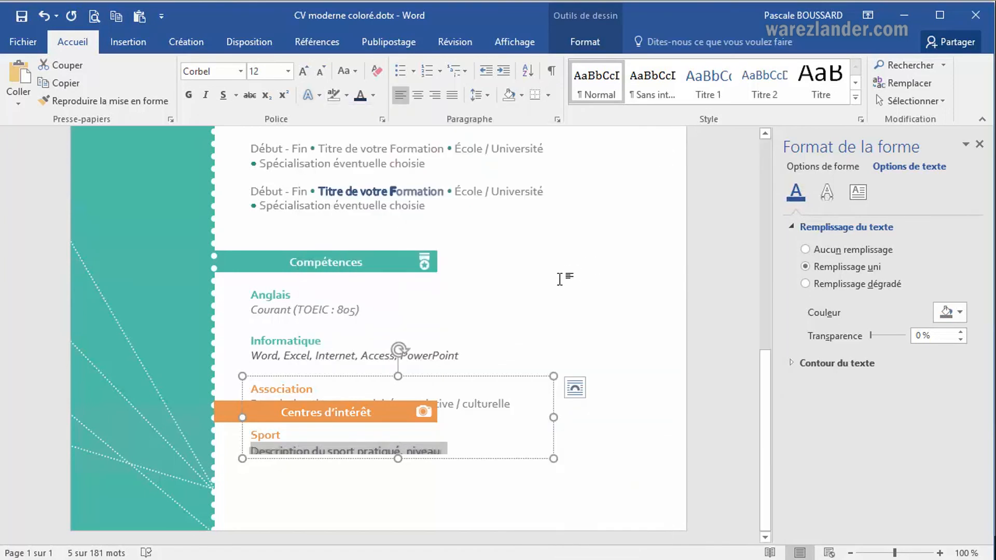
Extend the text box holding the Association and Sport entries slightly upward.
drag(397, 460, 409, 423)
drag(453, 345, 396, 370)
click(373, 441)
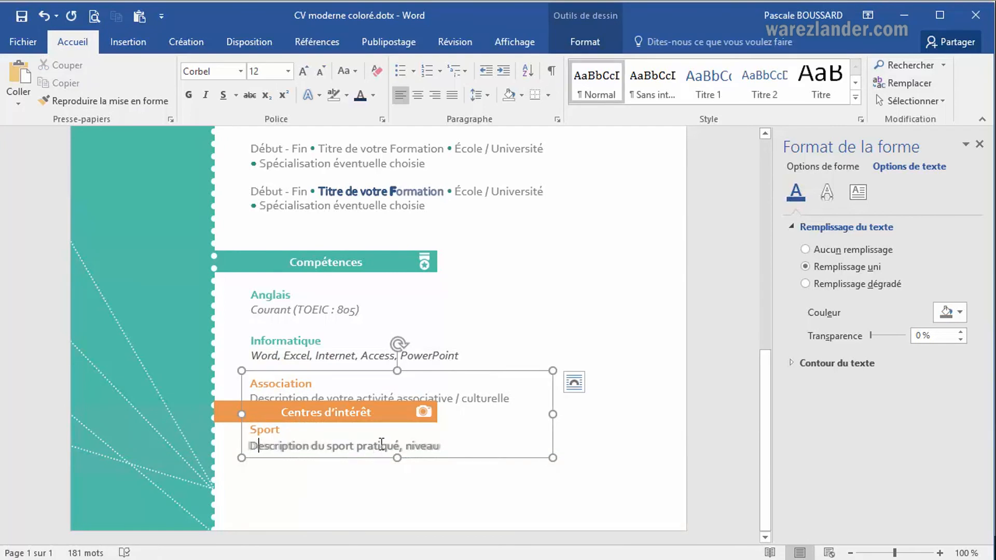
Replace the shadow of the Sport description line with the outer shadow offset diagonally to the upper right, checking it at 190% zoom.
click(941, 554)
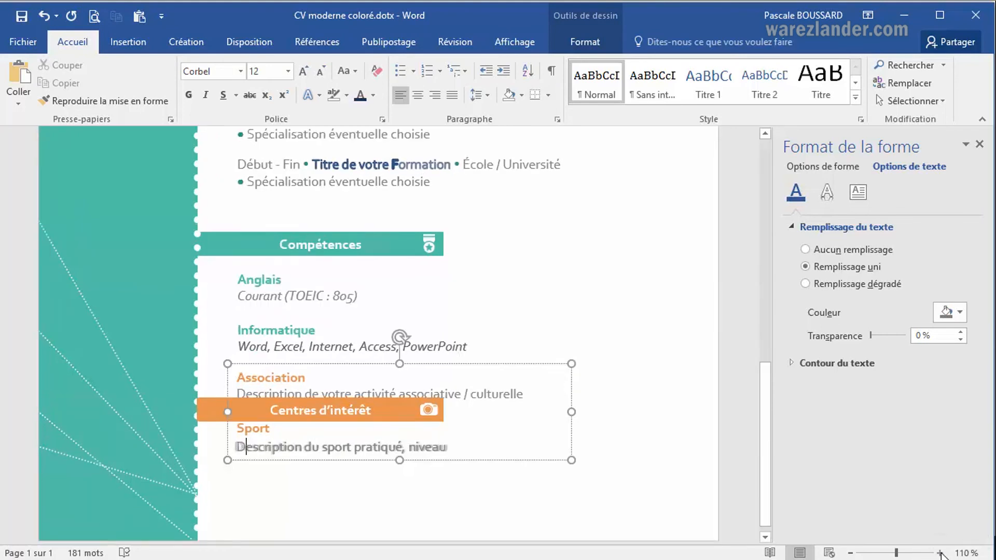
click(941, 554)
click(941, 554)
click(942, 554)
click(942, 554)
click(941, 554)
click(942, 554)
click(941, 554)
click(942, 554)
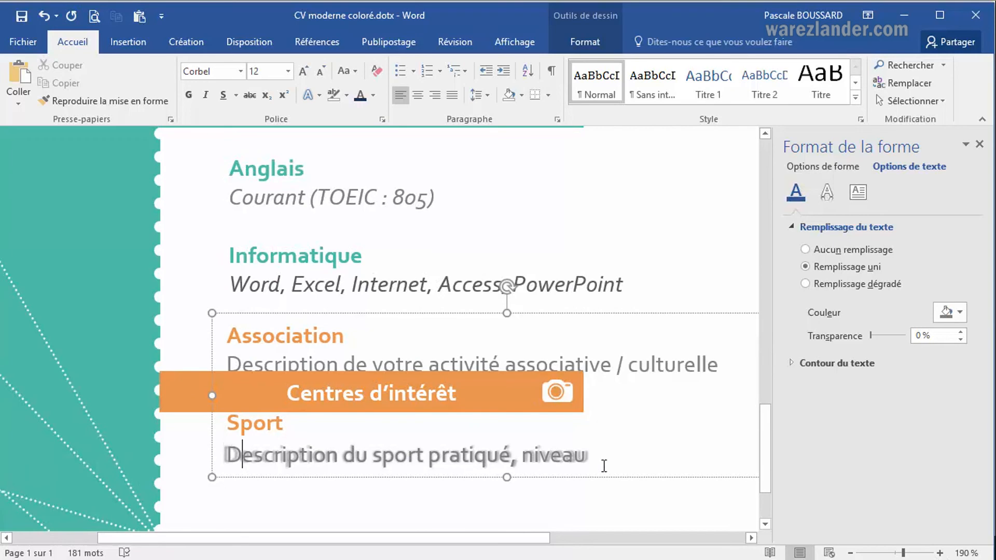
click(303, 449)
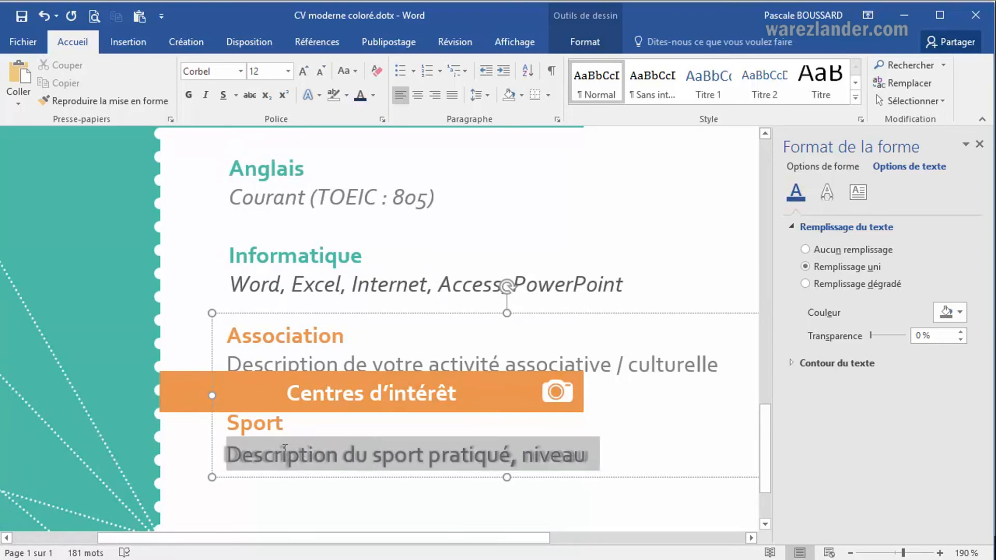
click(318, 96)
mouse_move(378, 267)
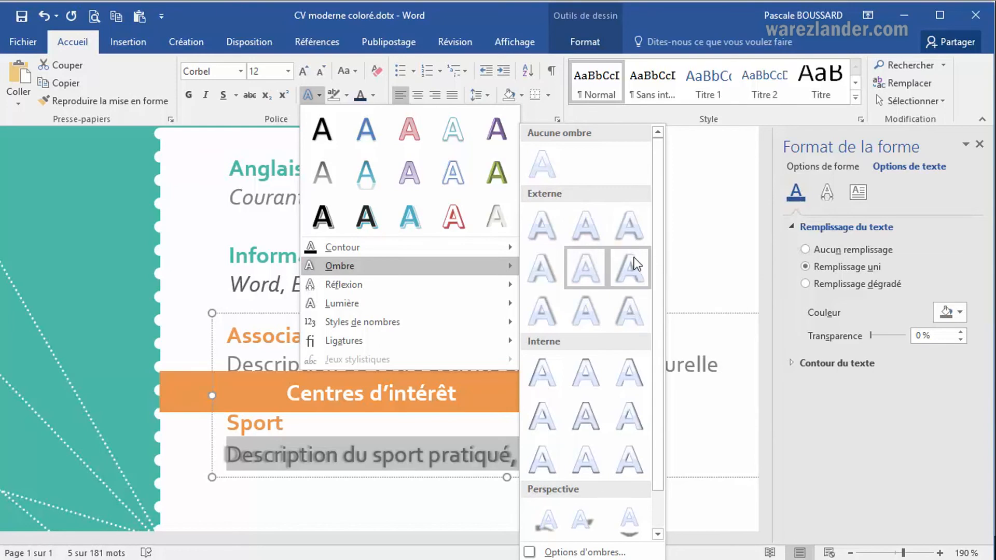
click(538, 314)
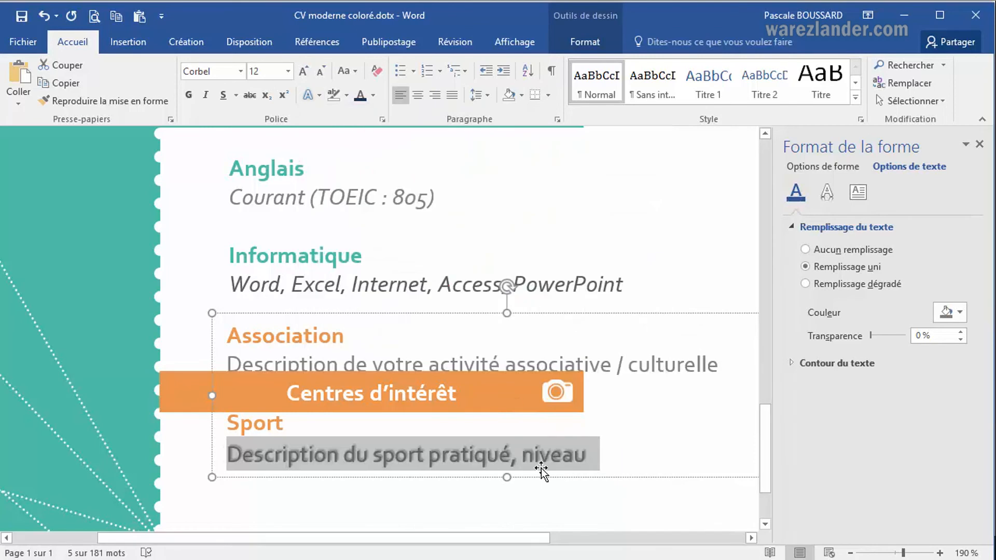
click(620, 437)
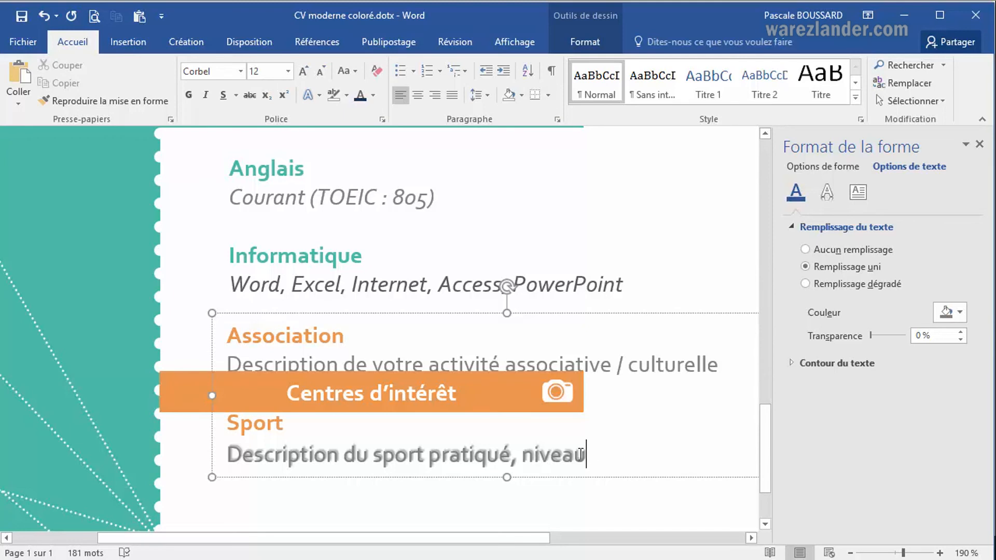
Open the detailed shadow options for the Sport description line and colour its shadow light olive green.
drag(226, 452, 592, 459)
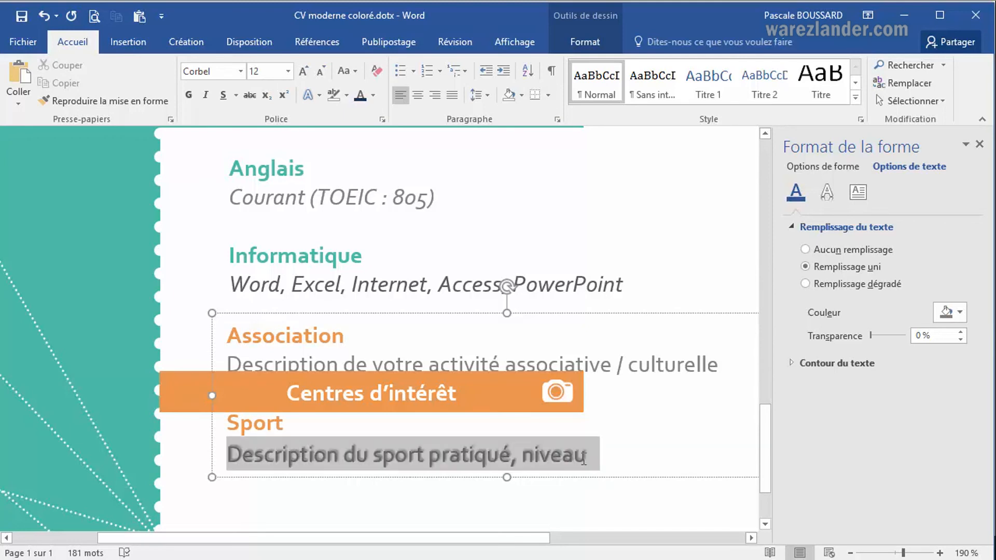
click(319, 95)
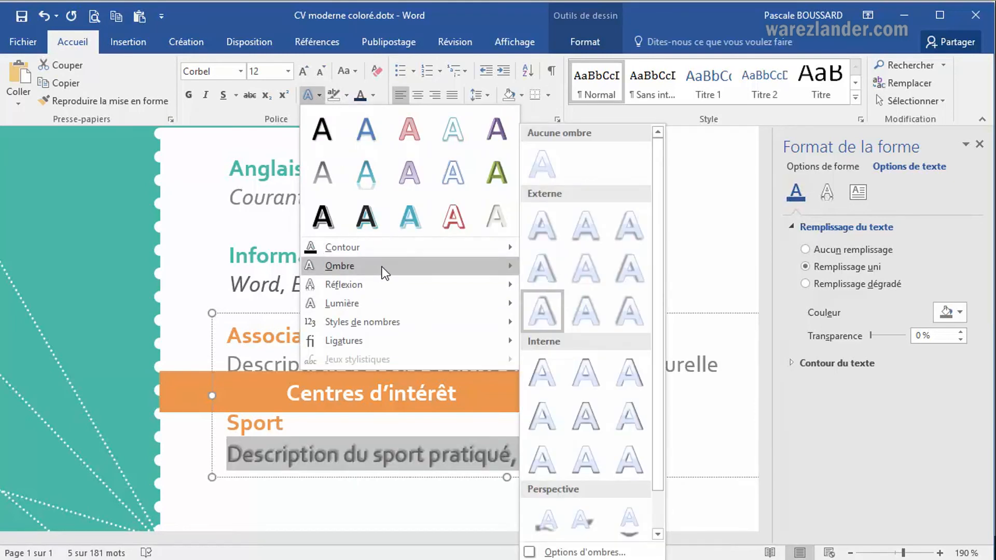
click(573, 553)
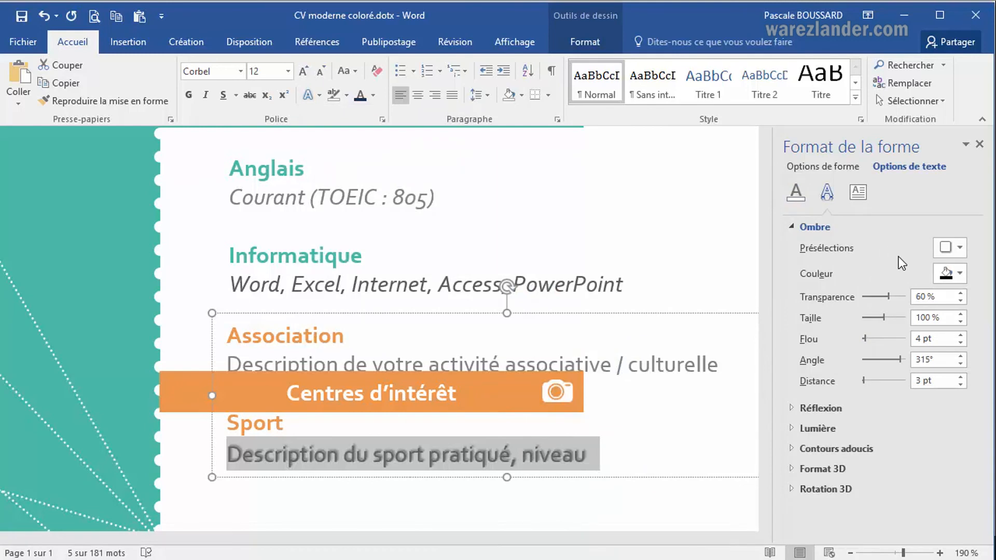
click(960, 251)
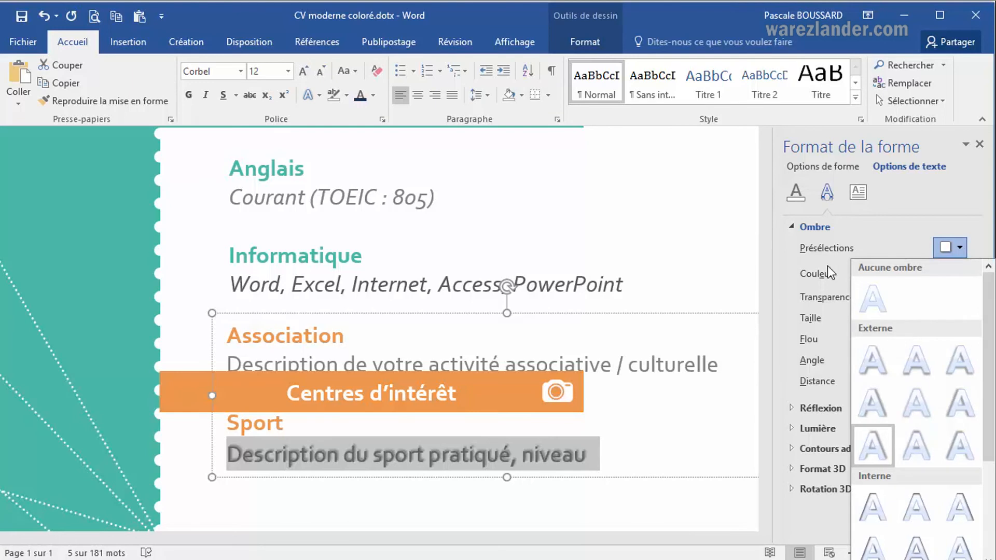
click(818, 250)
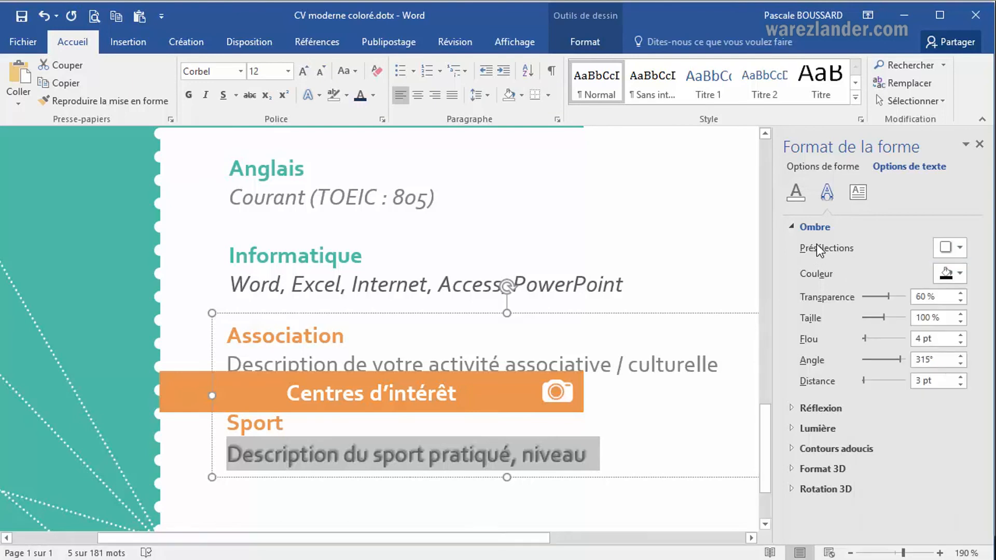
click(961, 276)
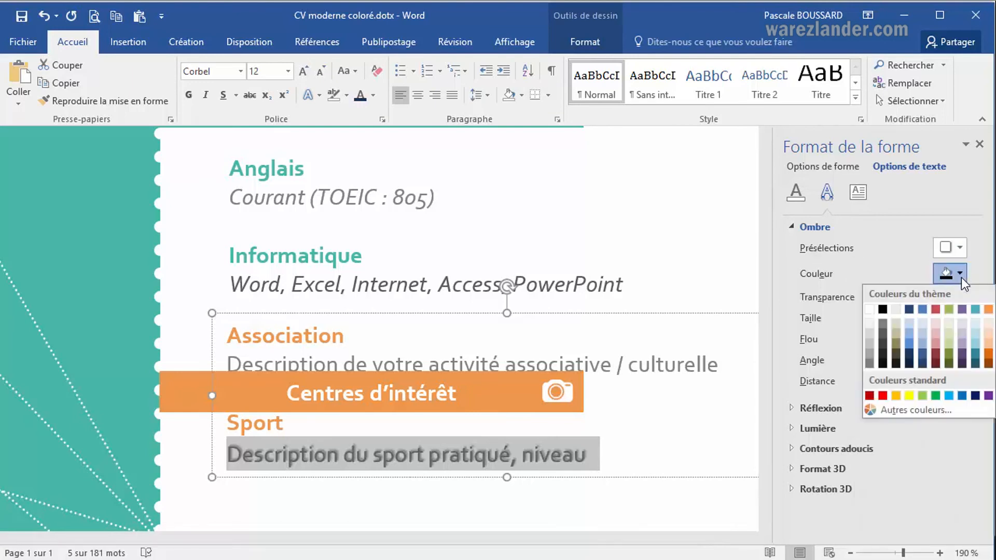
click(948, 341)
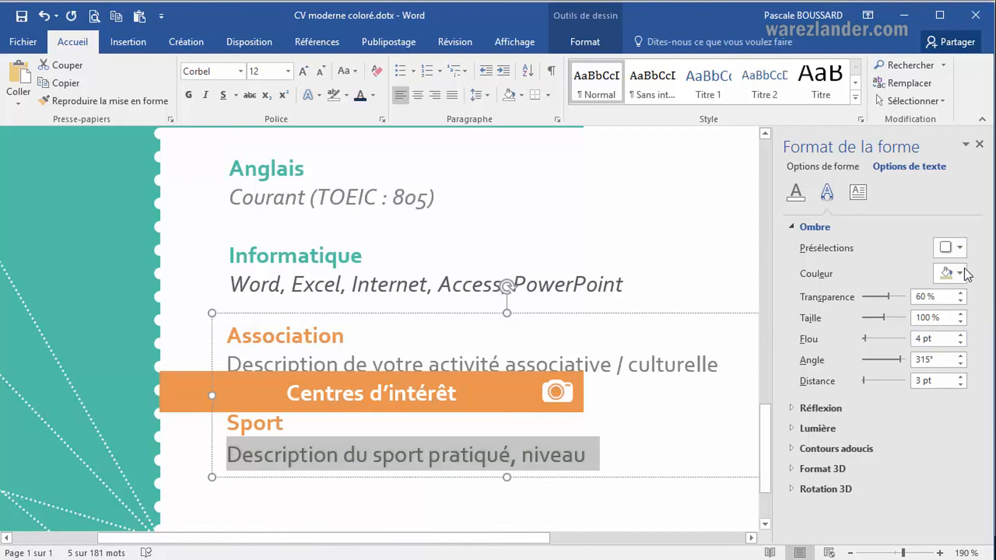
Set the blur of the Sport description's shadow to 10 pt.
click(961, 336)
click(961, 337)
click(960, 336)
click(960, 336)
click(961, 336)
click(960, 336)
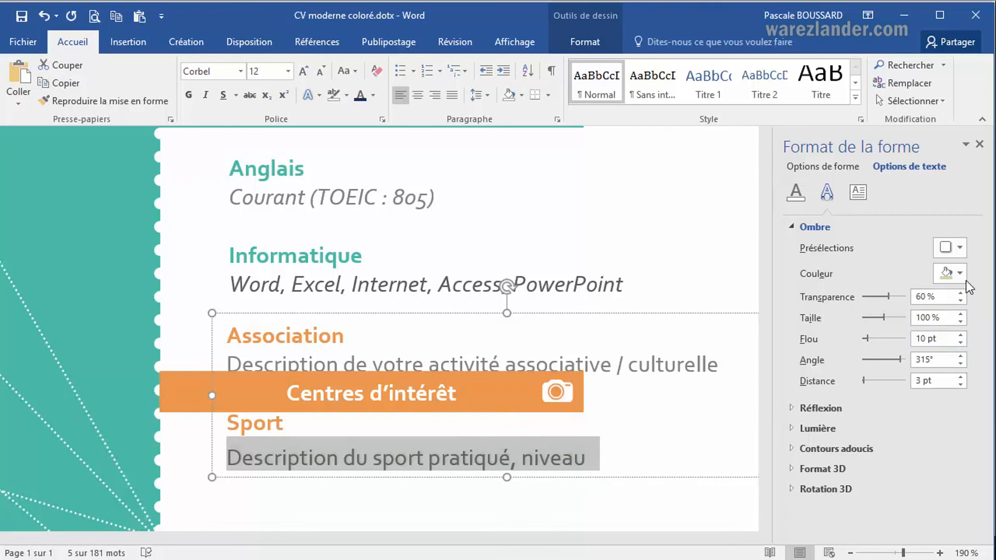
Recolour the Sport description's shadow with the darkest purple theme shade.
click(961, 274)
click(963, 352)
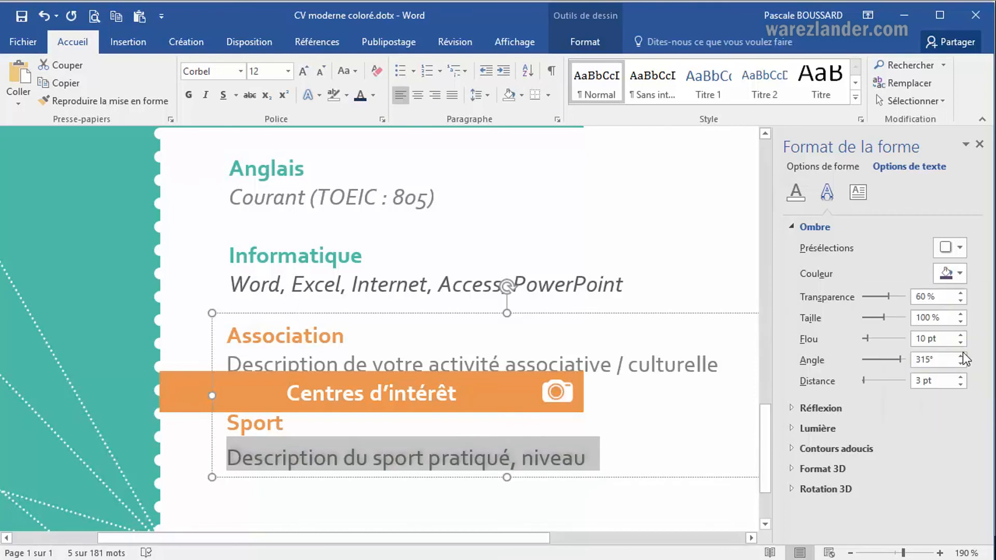
click(962, 275)
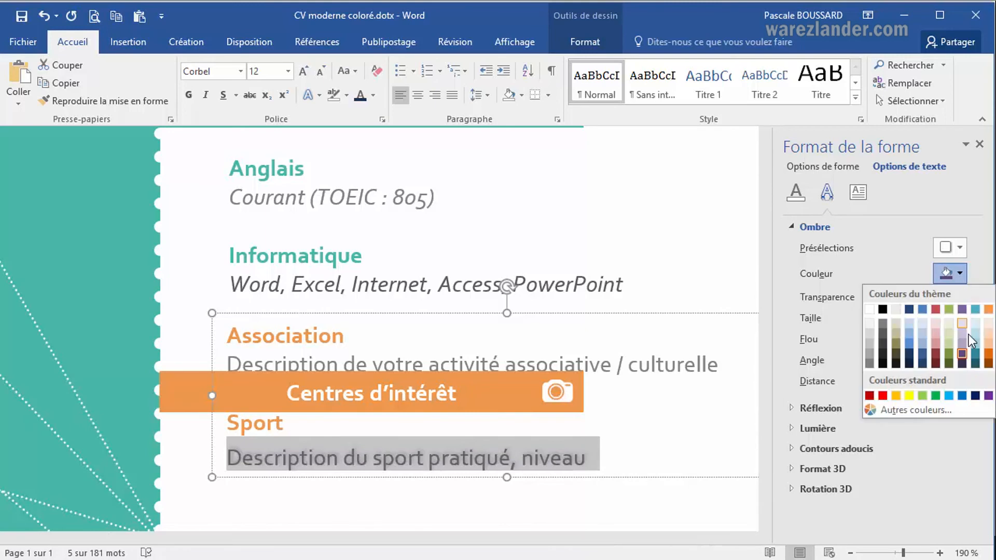
click(963, 362)
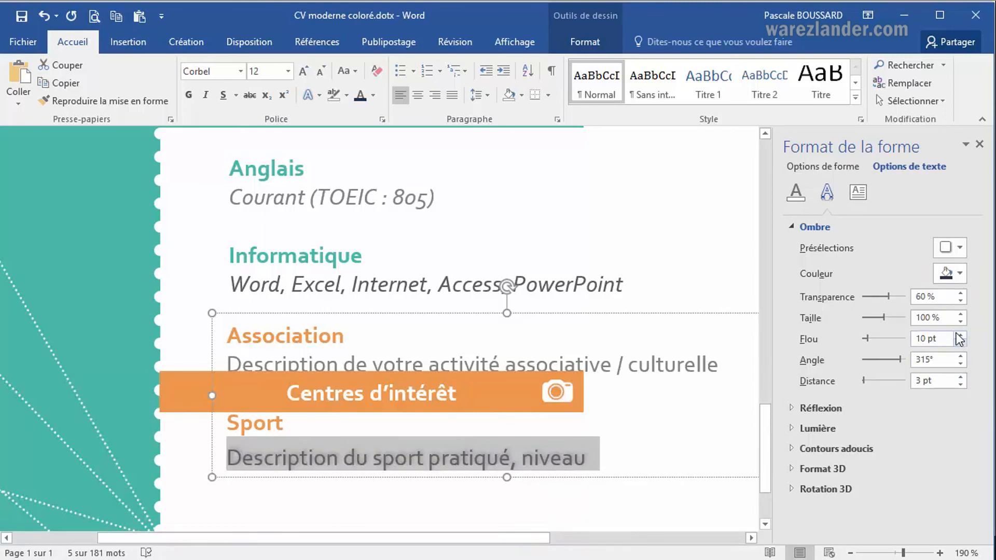
Set the Sport description's shadow to 11% transparency and a distance of 24 pt.
click(960, 302)
click(960, 302)
click(960, 302)
click(960, 302)
click(960, 302)
click(960, 302)
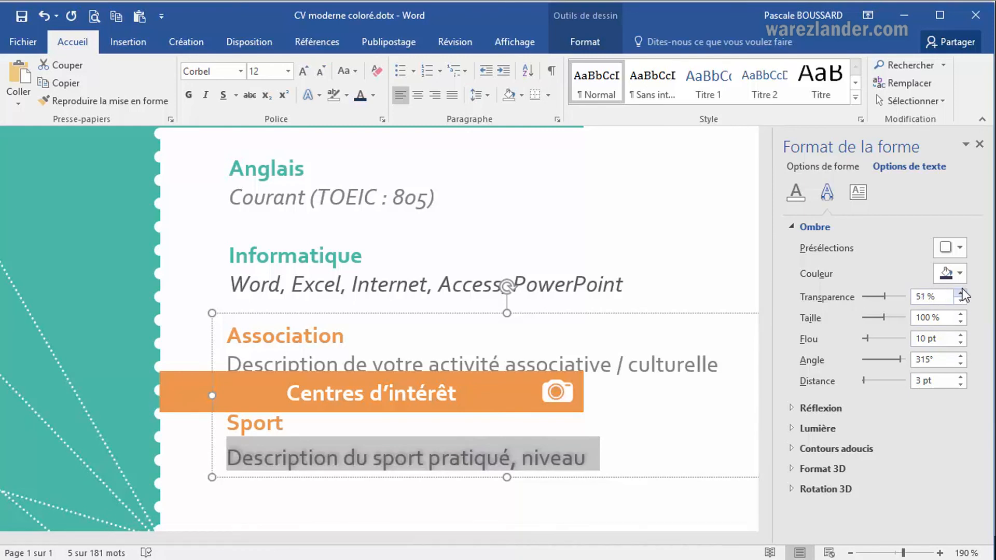
click(961, 303)
click(961, 303)
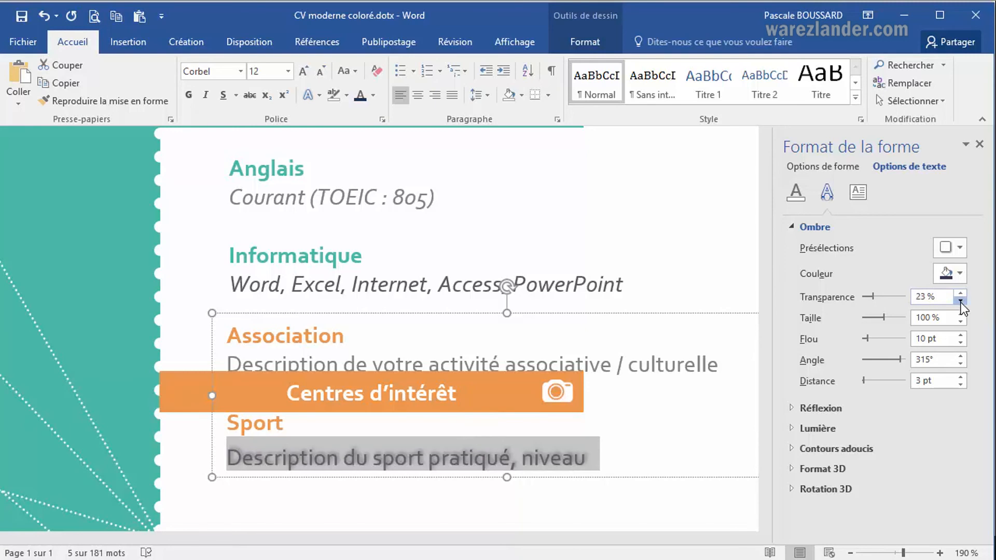
click(961, 303)
drag(863, 381, 865, 381)
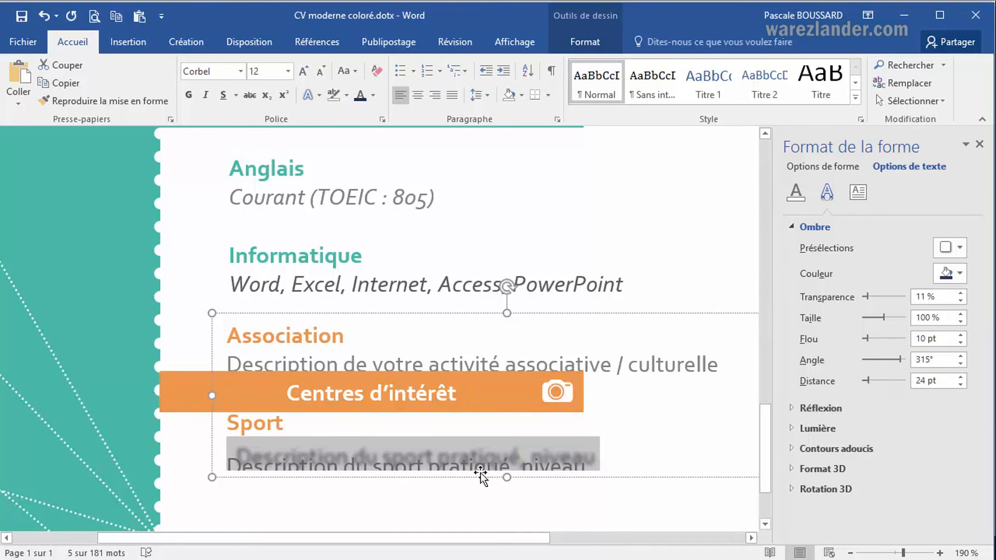
Enlarge the Association and Sport text box further upward so the description line is no longer cut off.
mouse_move(510, 482)
mouse_down()
mouse_move(507, 499)
mouse_move(507, 479)
mouse_up()
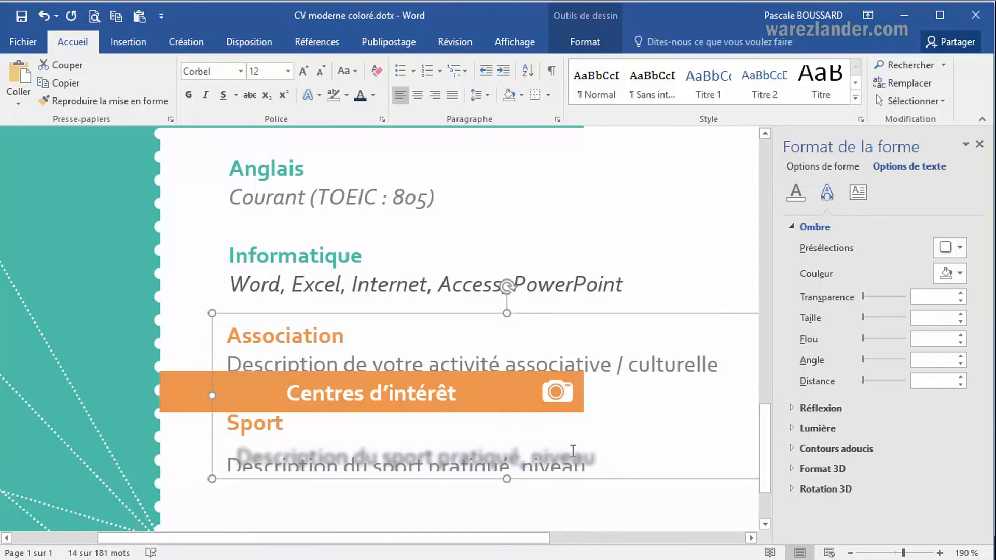
click(573, 450)
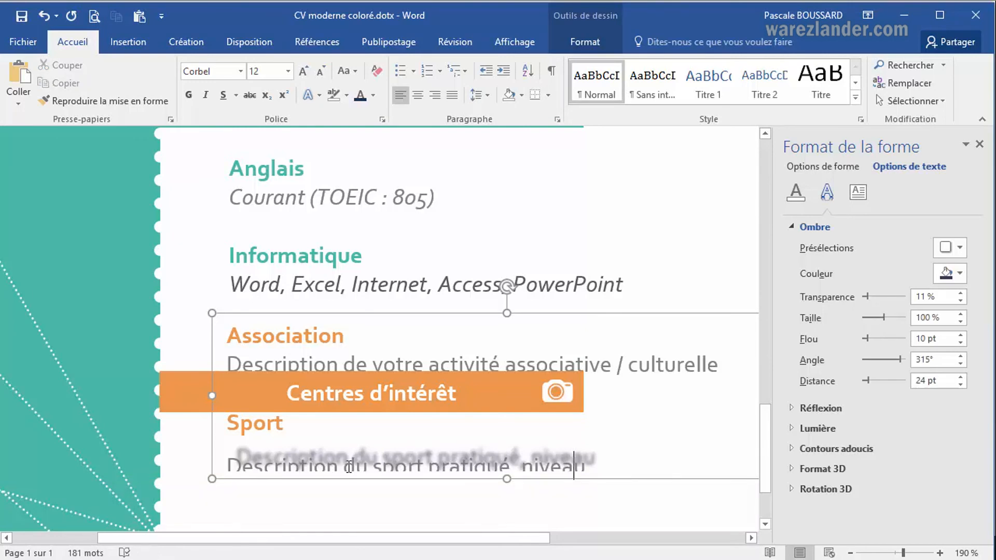
drag(507, 479, 508, 498)
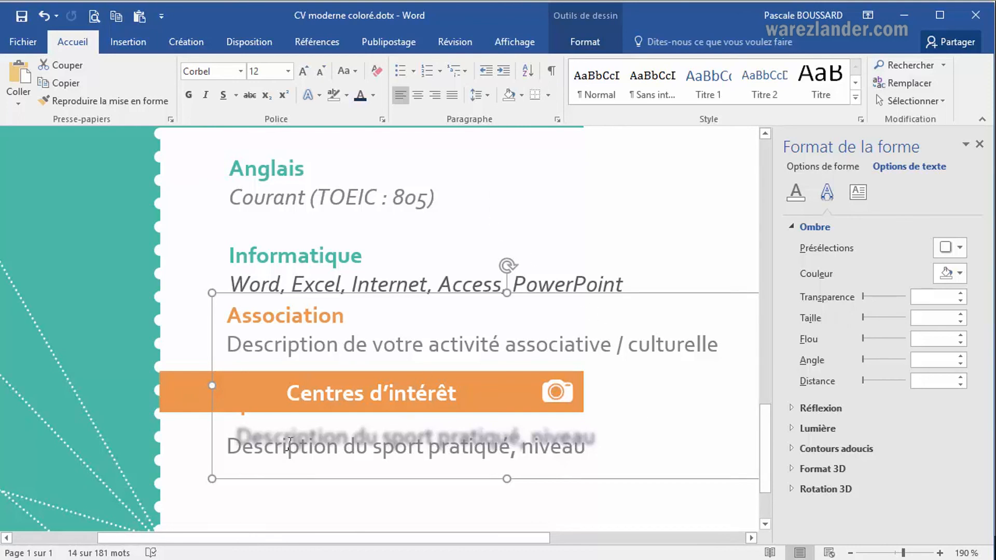
Remove the shadow from "Description du sport pratiqué, niveau" and close the shape formatting pane.
drag(235, 444, 606, 431)
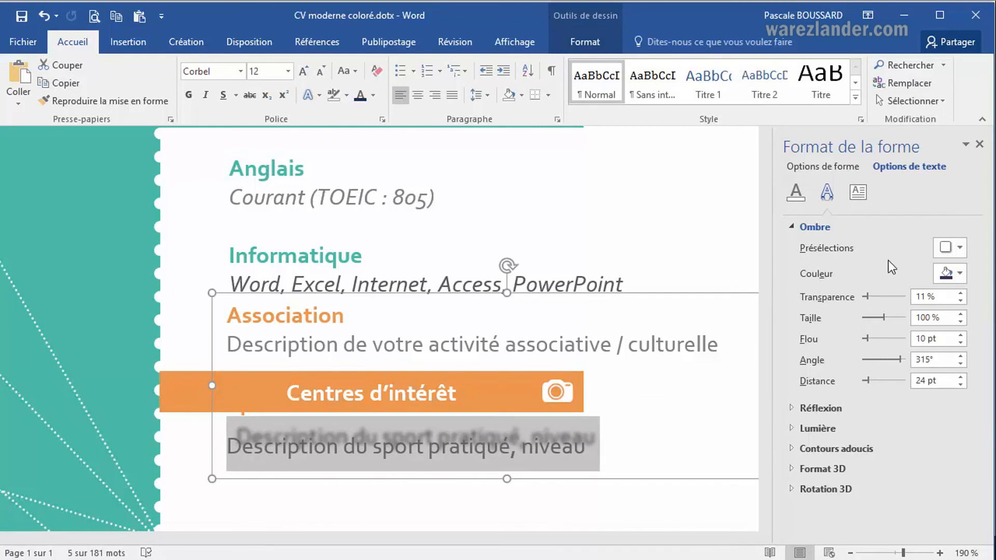
click(960, 248)
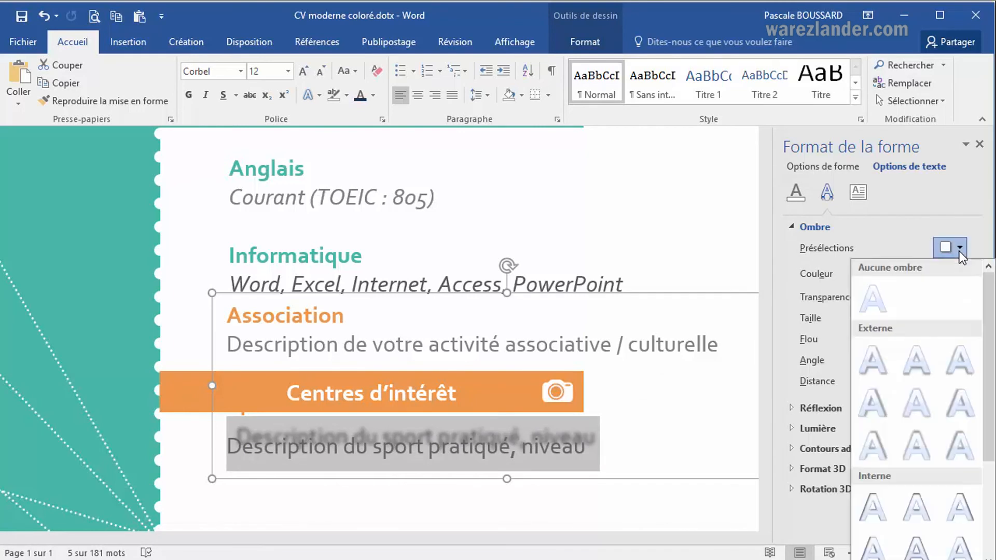
click(875, 297)
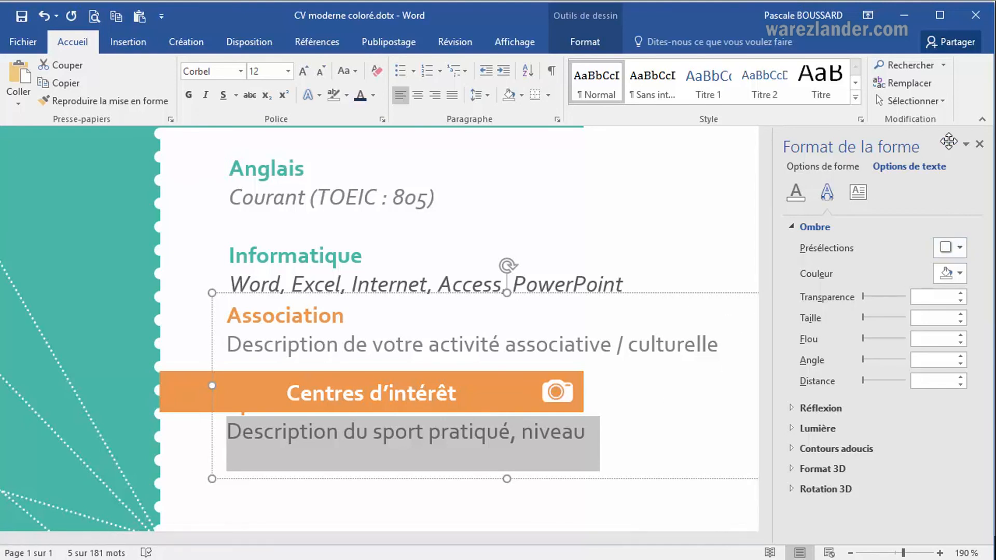
click(980, 145)
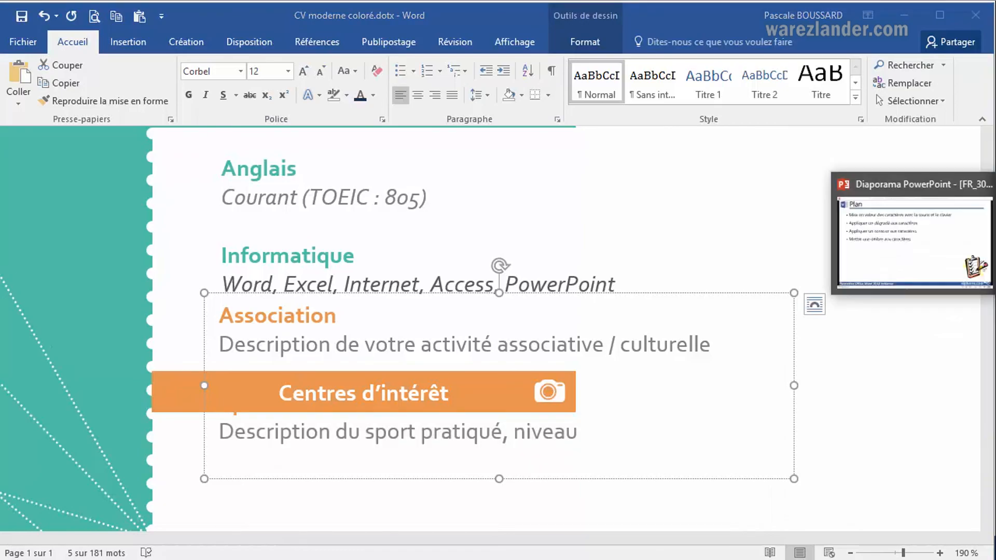
Switch to the PowerPoint slideshow, reveal the plan item about light effects and return to the Word document.
click(993, 231)
click(662, 287)
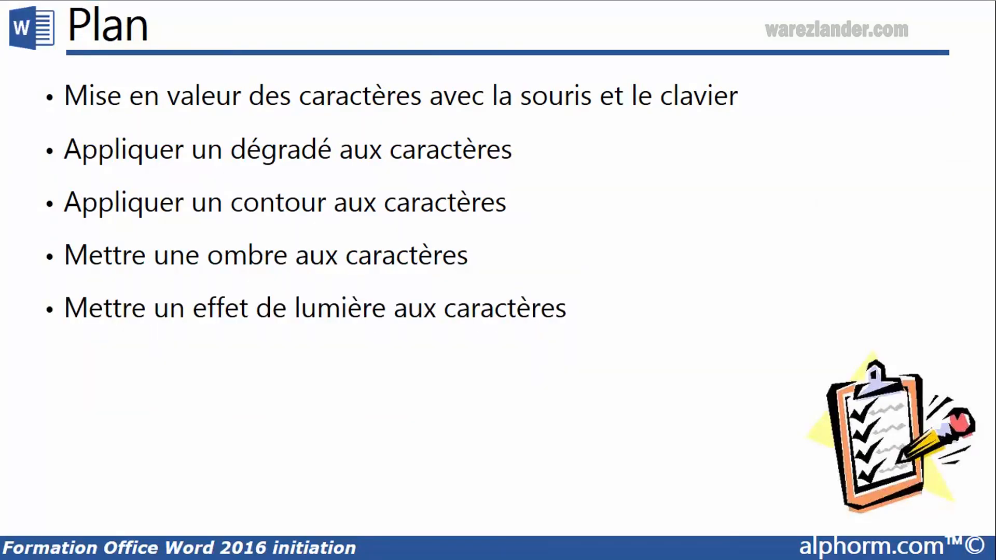
click(993, 275)
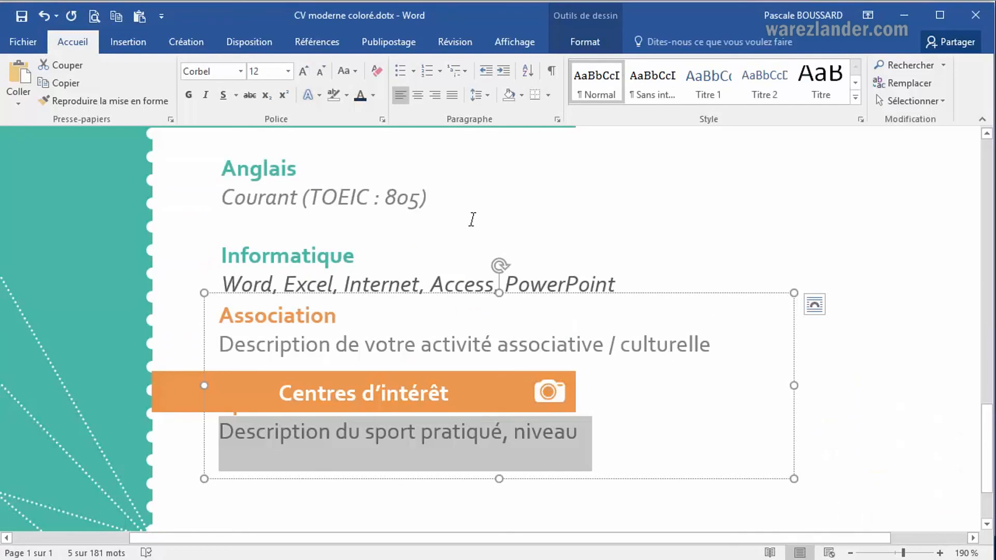
Apply the purple glow variation from the second row to "Description du sport pratiqué, niveau".
click(319, 98)
mouse_move(346, 306)
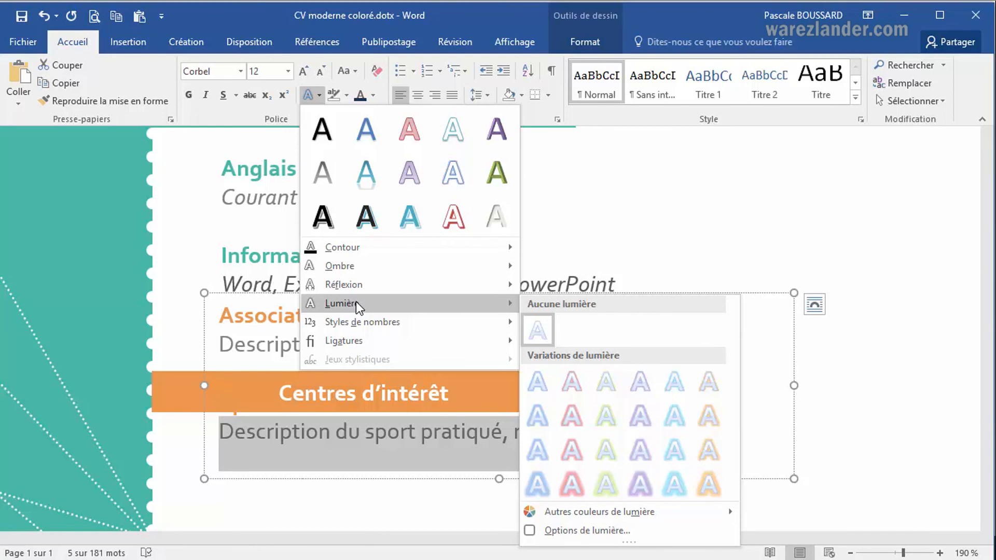
click(633, 438)
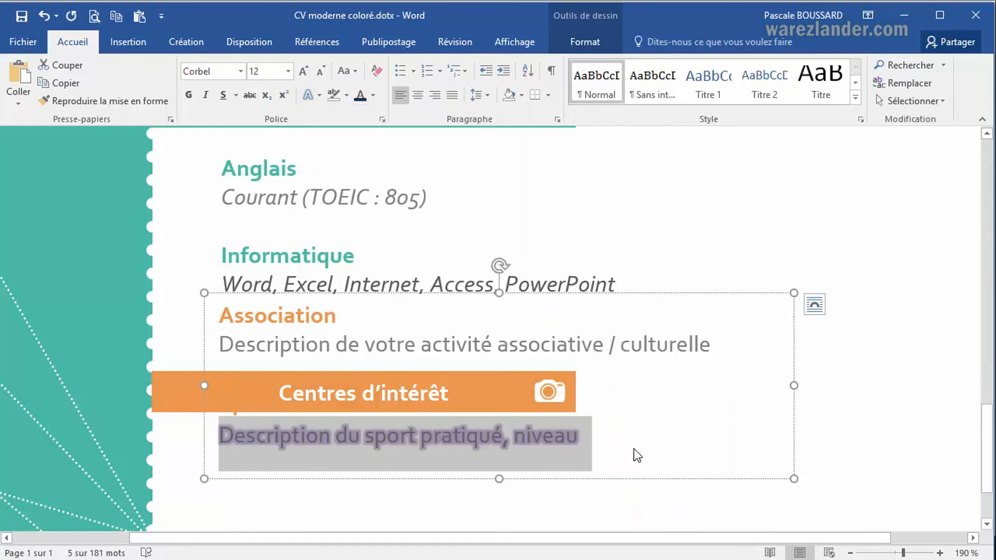
click(634, 450)
Replace the glow on "Description du sport pratiqué, niveau" with the blue 11 pt variation.
drag(217, 436, 589, 444)
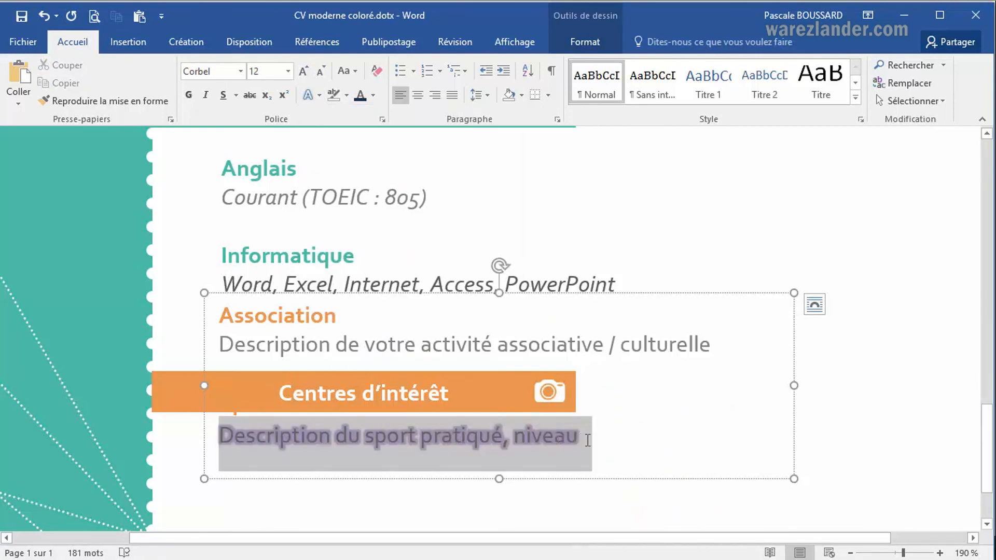
click(320, 103)
mouse_move(452, 309)
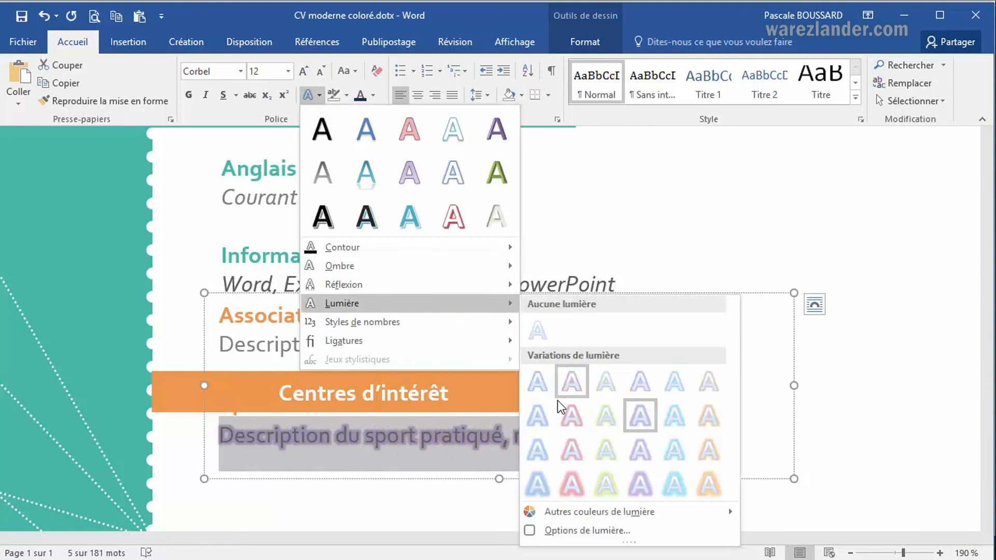
click(539, 452)
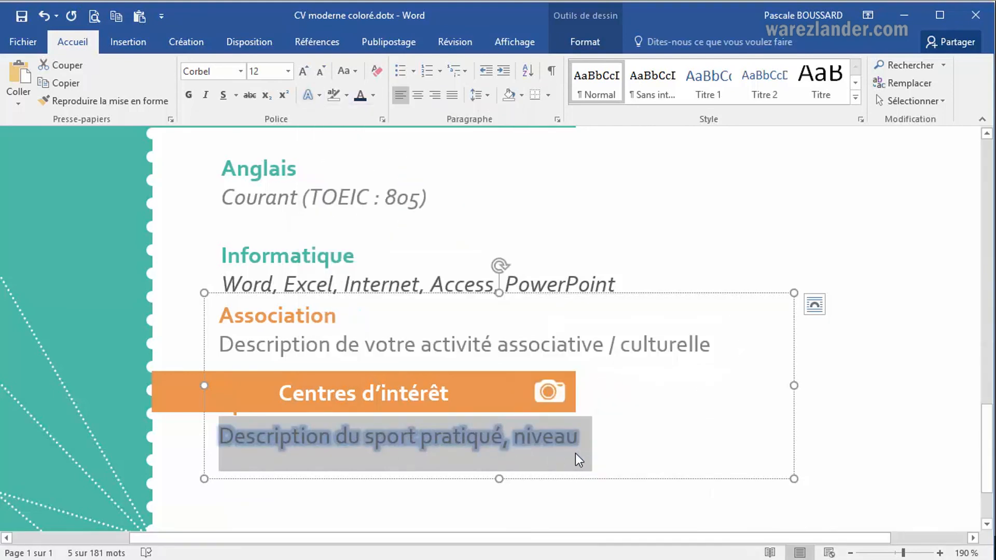
click(628, 440)
Open the glow options for the Sport description and set its text shadow colour to a green theme shade.
drag(222, 435, 592, 457)
click(318, 101)
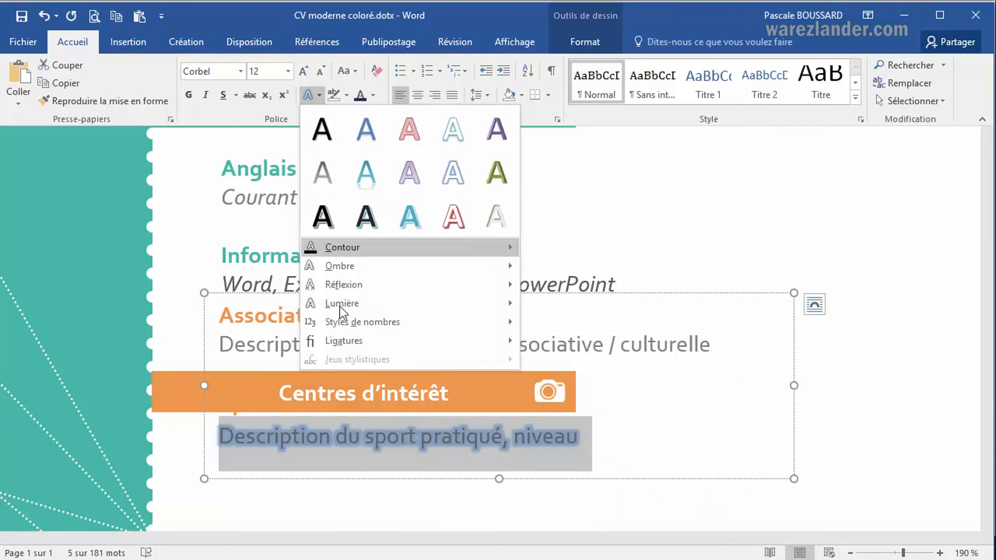
mouse_move(402, 305)
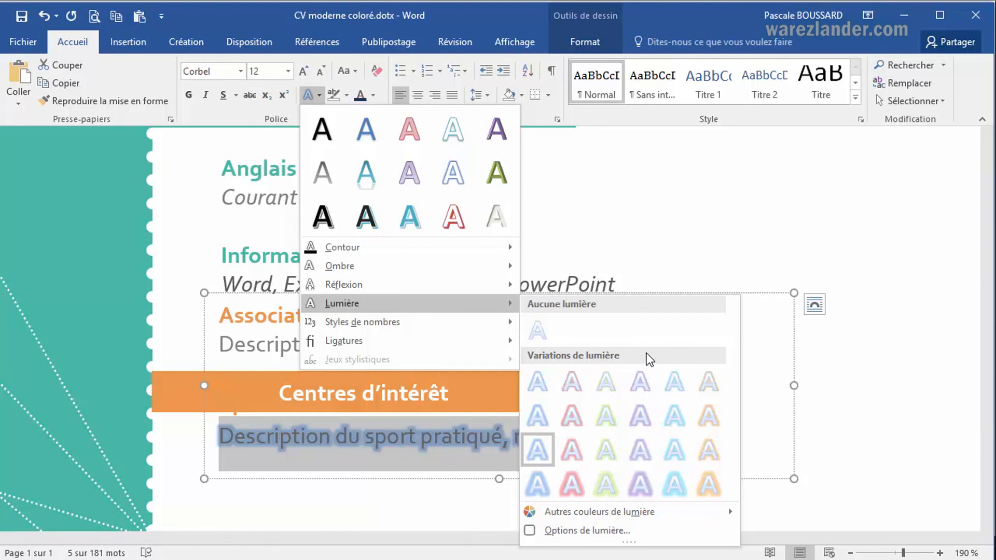
click(618, 531)
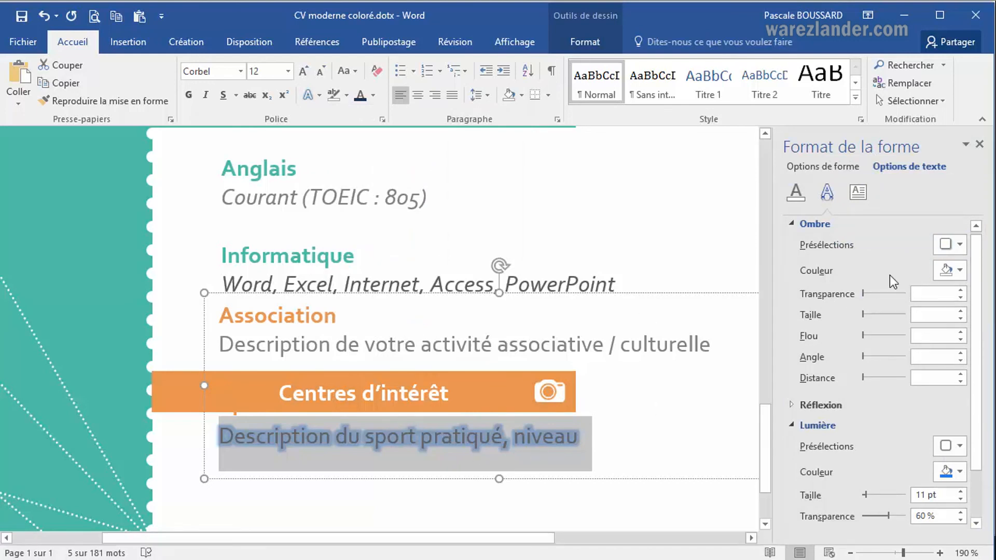
click(961, 271)
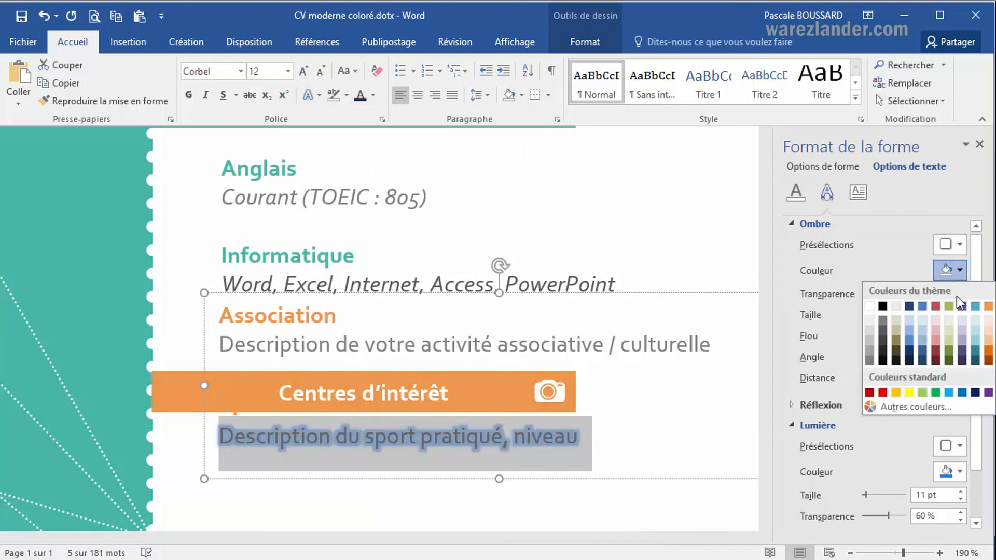
click(936, 328)
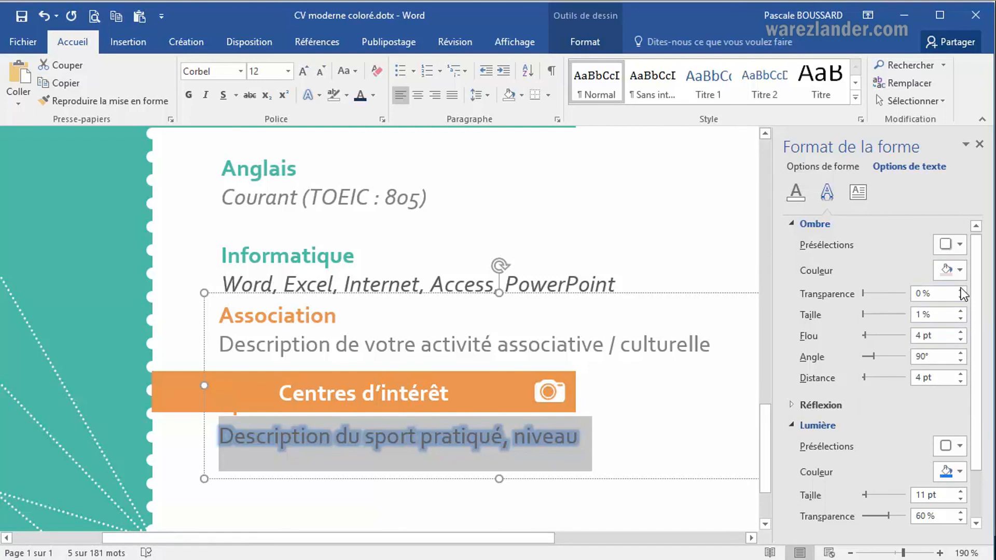
click(961, 271)
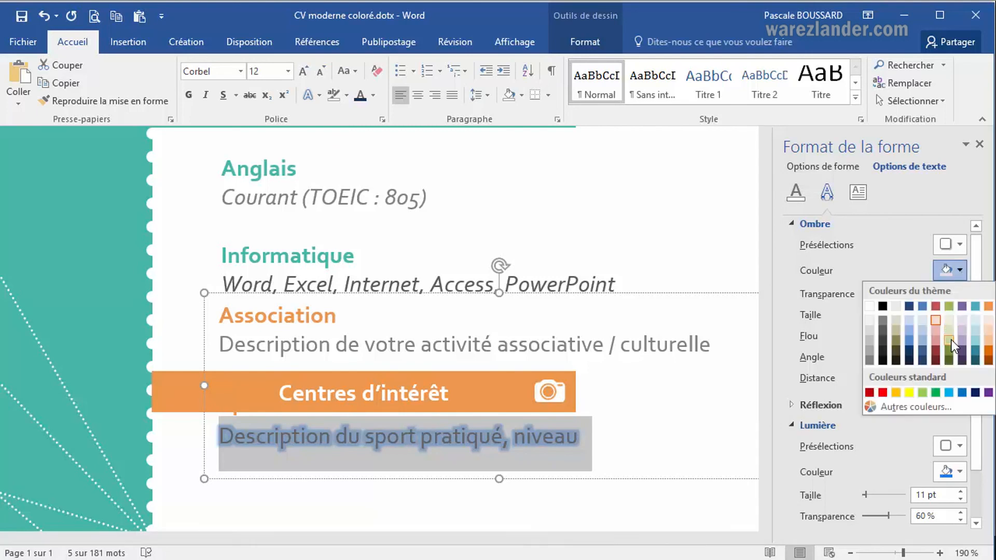
click(951, 340)
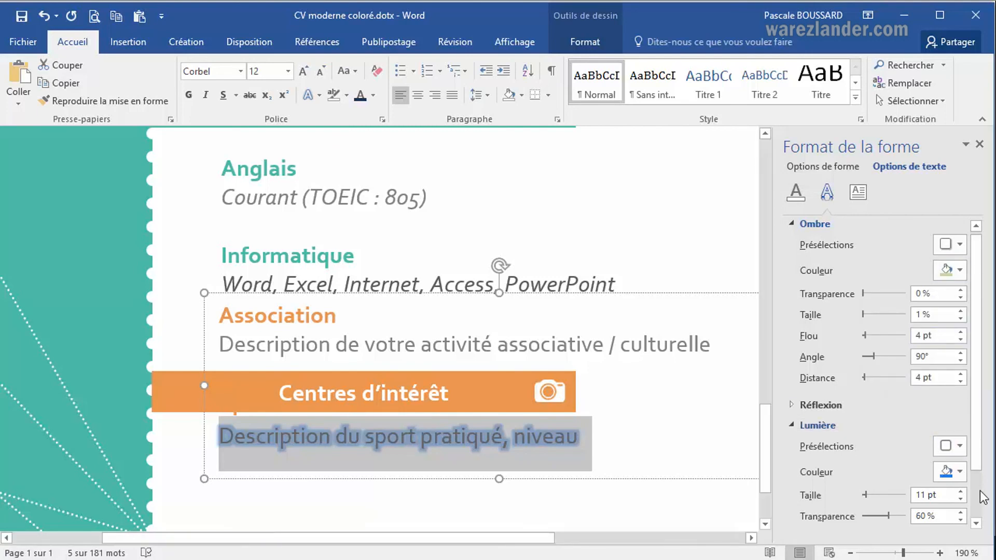
Recolour the Sport description's glow with a dark green theme shade.
click(961, 473)
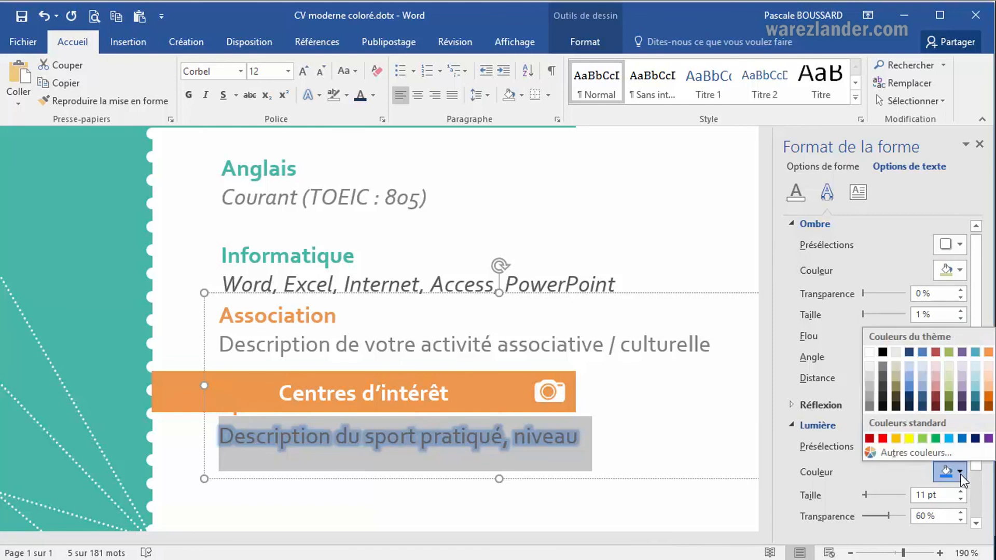
click(952, 369)
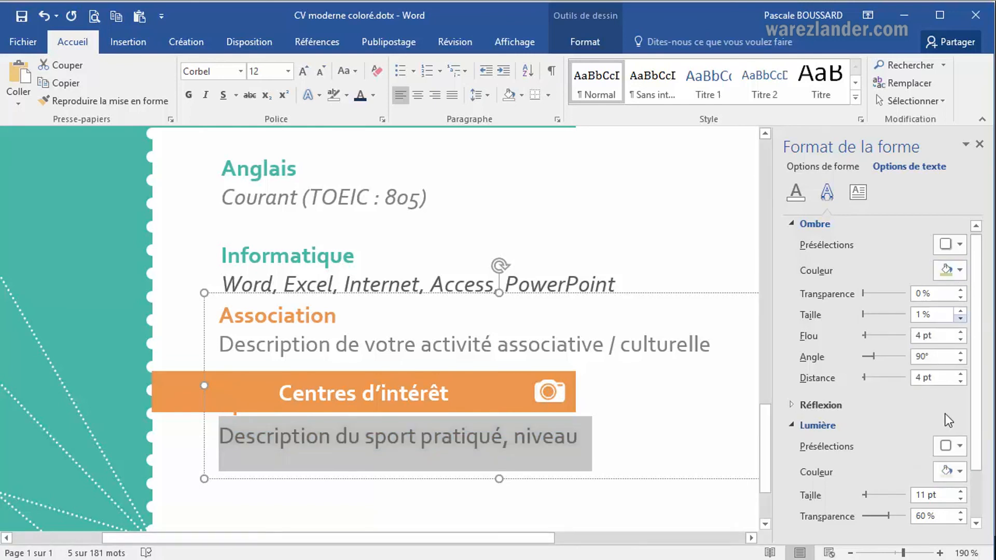
click(959, 472)
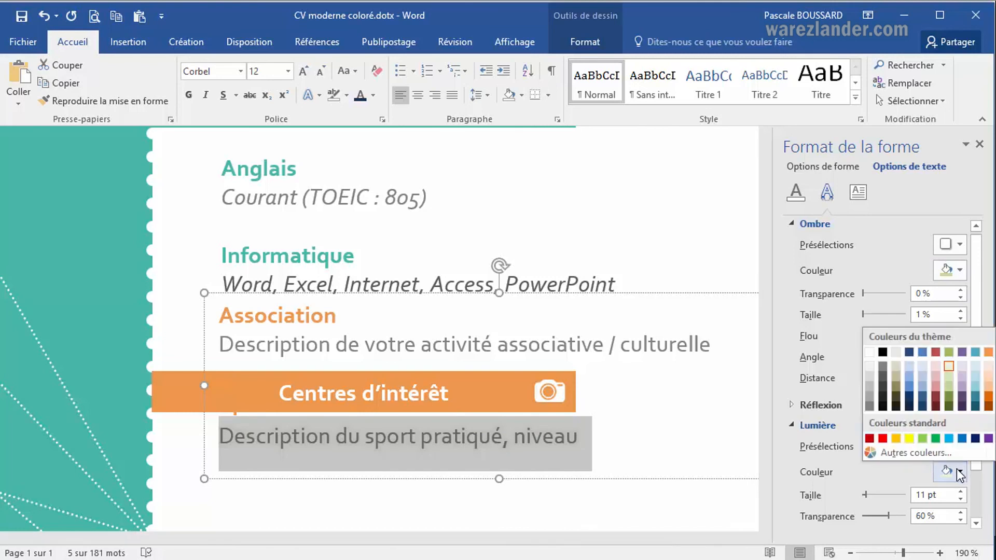
click(948, 402)
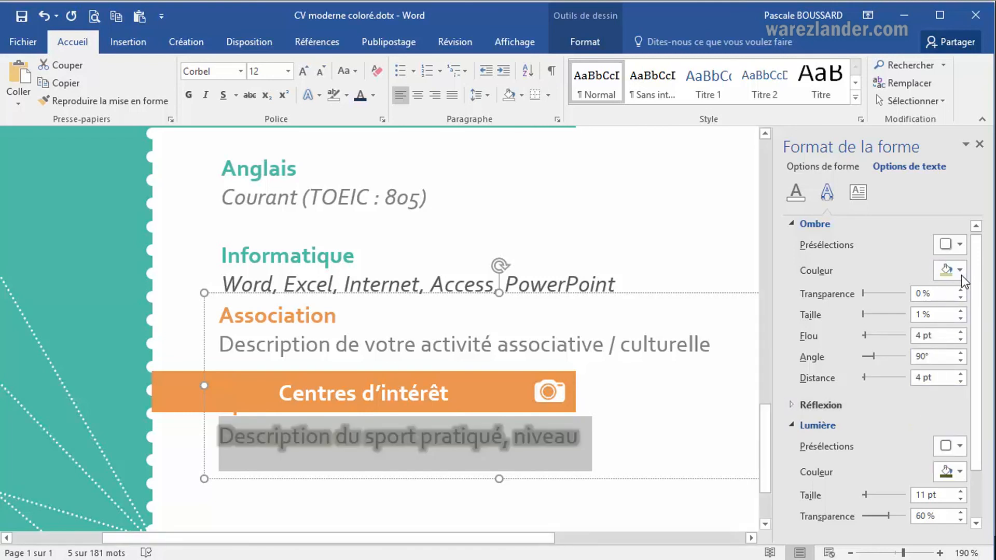
Set the Sport description's glow transparency to 78%.
scroll(889, 406, down, 2)
scroll(889, 406, down, 1)
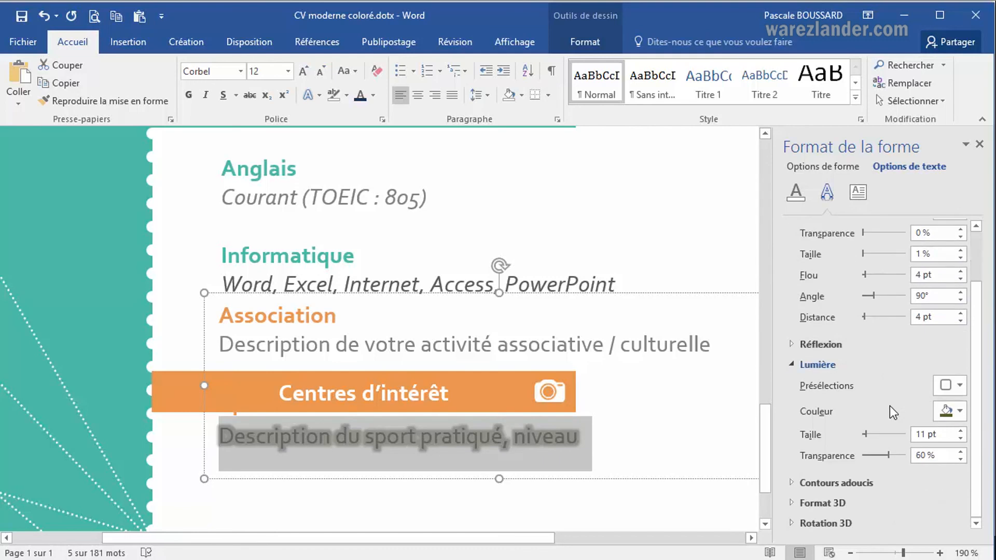
drag(888, 457, 860, 459)
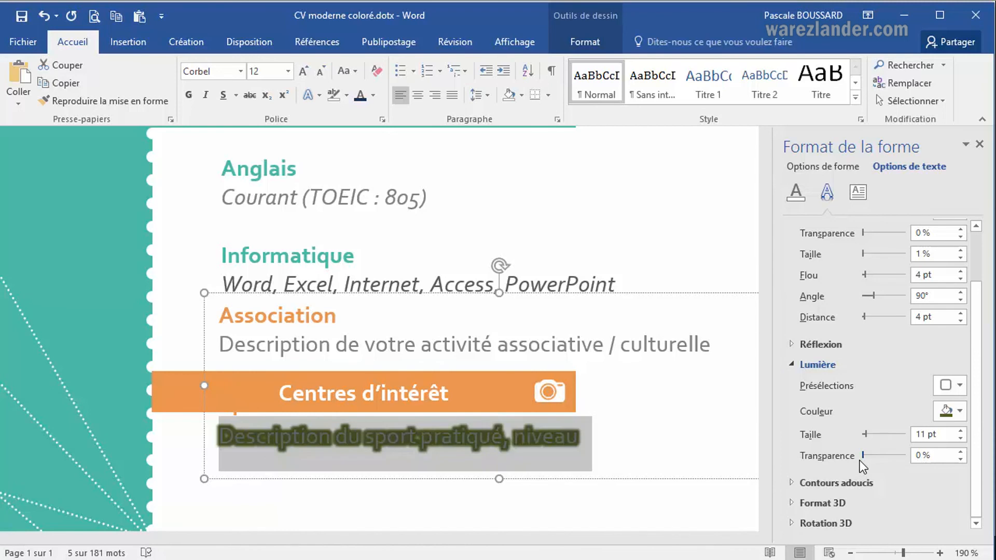
mouse_move(884, 462)
mouse_down()
mouse_move(908, 459)
mouse_move(891, 464)
mouse_up()
click(896, 462)
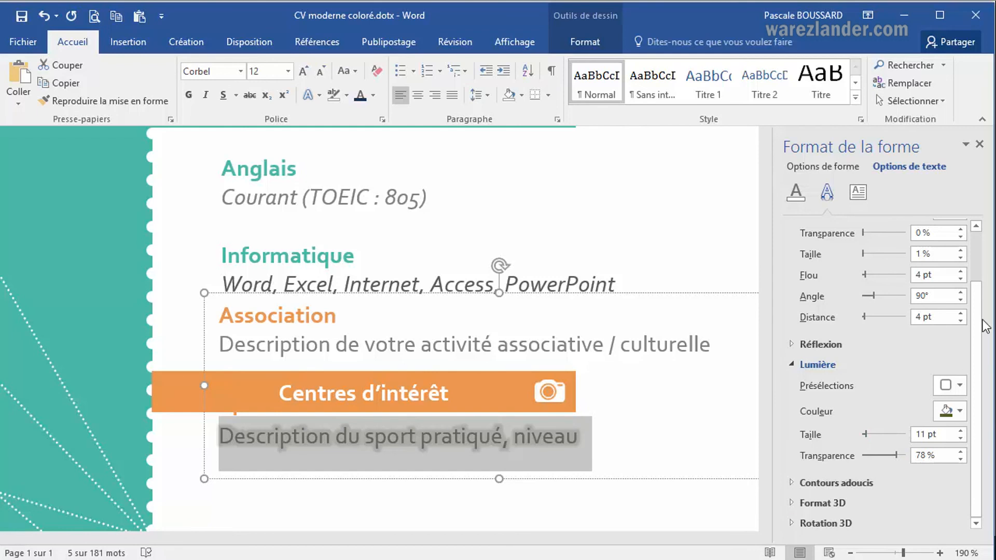
Switch to the PowerPoint slideshow, reveal the plan item about 3D effects and return to the Word document.
click(986, 236)
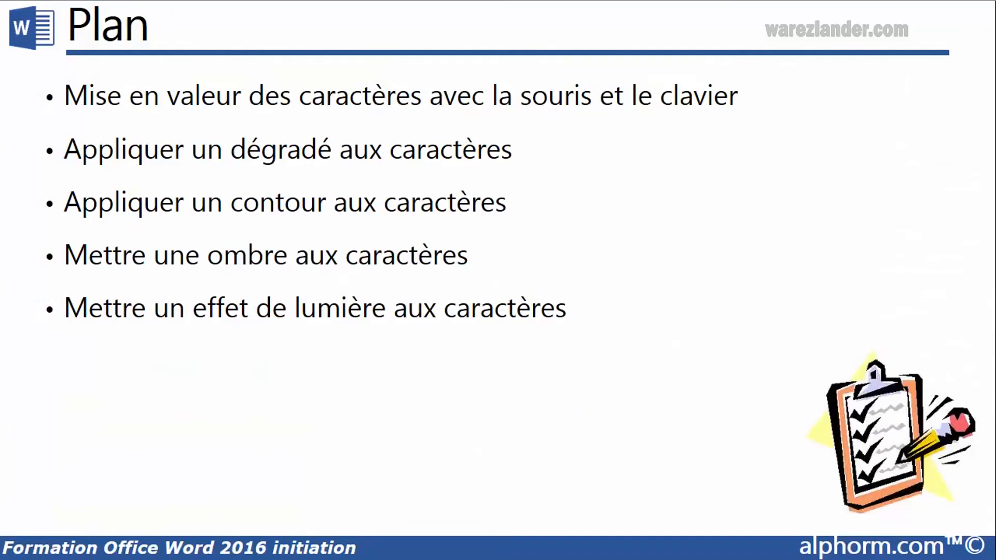
click(652, 354)
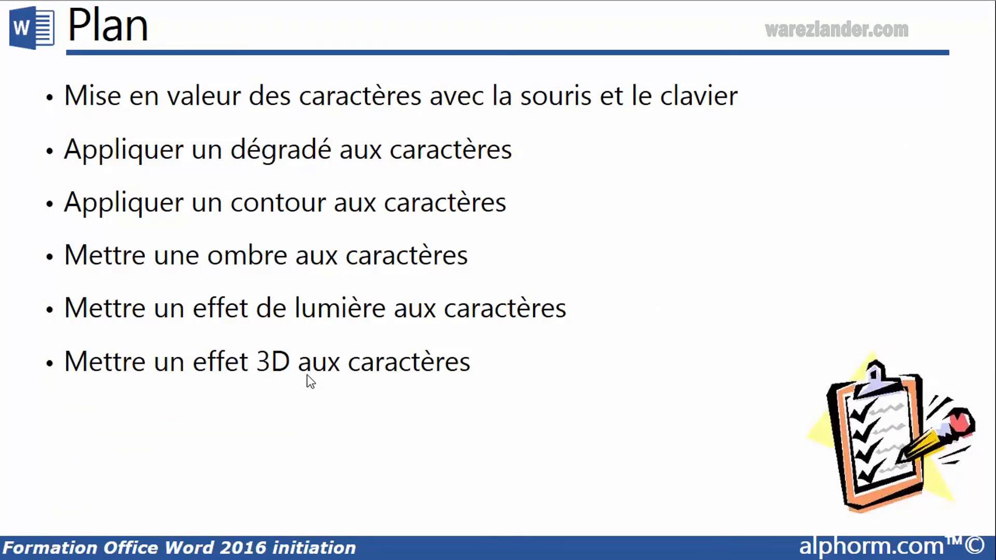
key(alt+Tab)
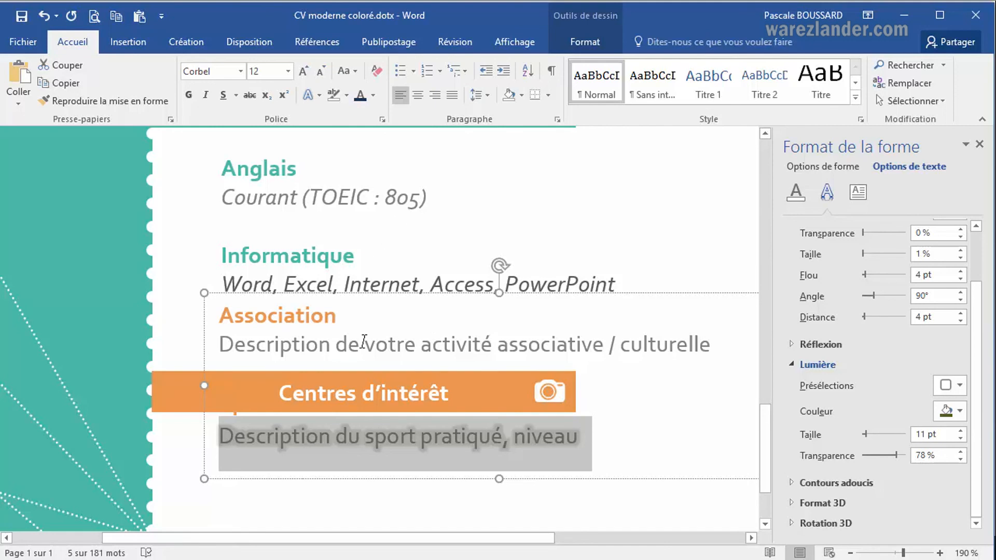
Select "Description de votre activité associative / culturelle" and view the top bevel choices for 3D format in the font text effects, without choosing one.
drag(220, 345, 709, 344)
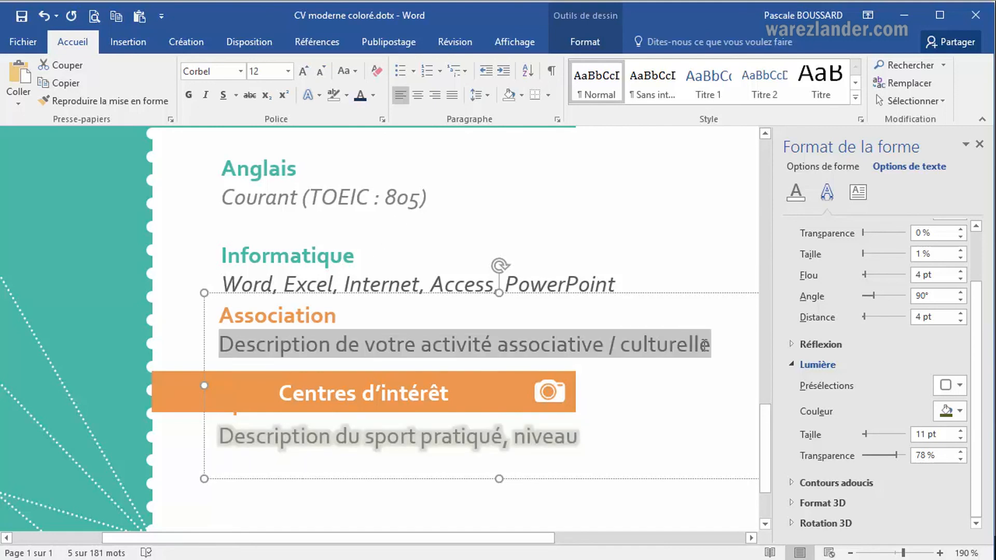
click(382, 121)
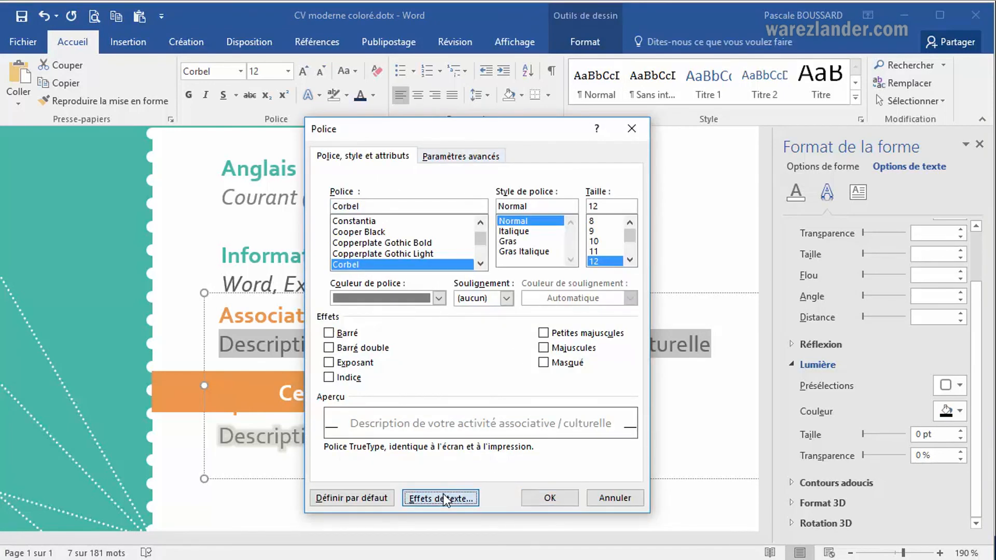
click(444, 497)
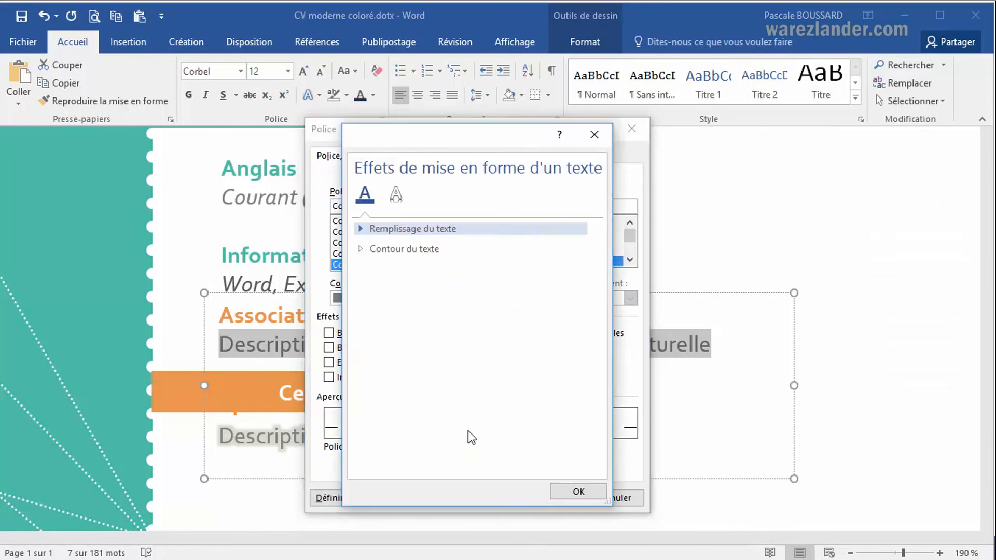
click(364, 229)
click(400, 190)
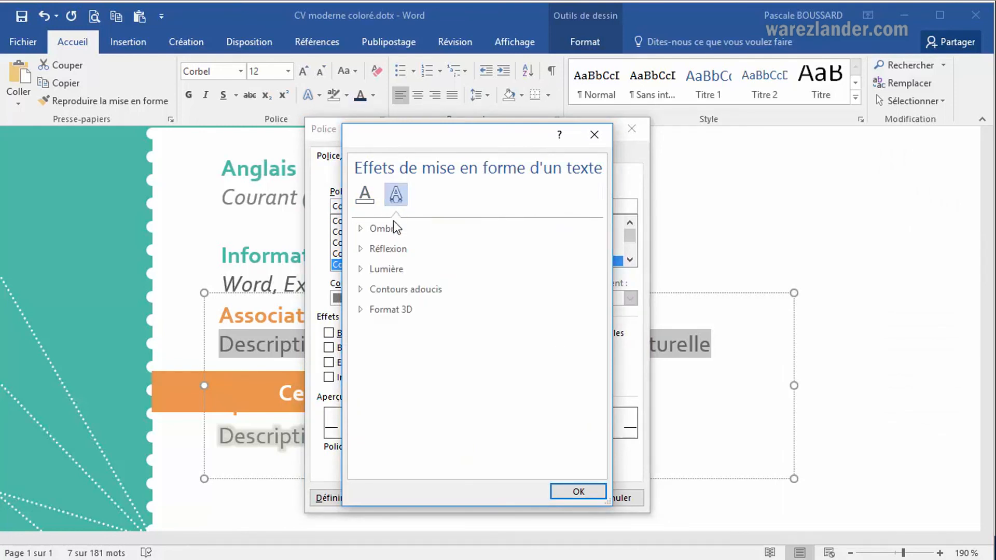
click(370, 311)
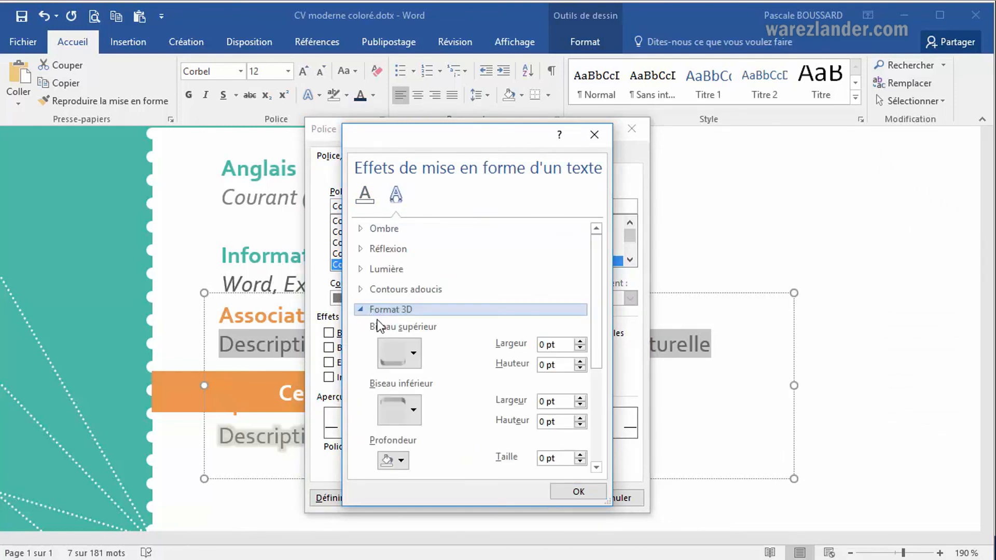
click(418, 364)
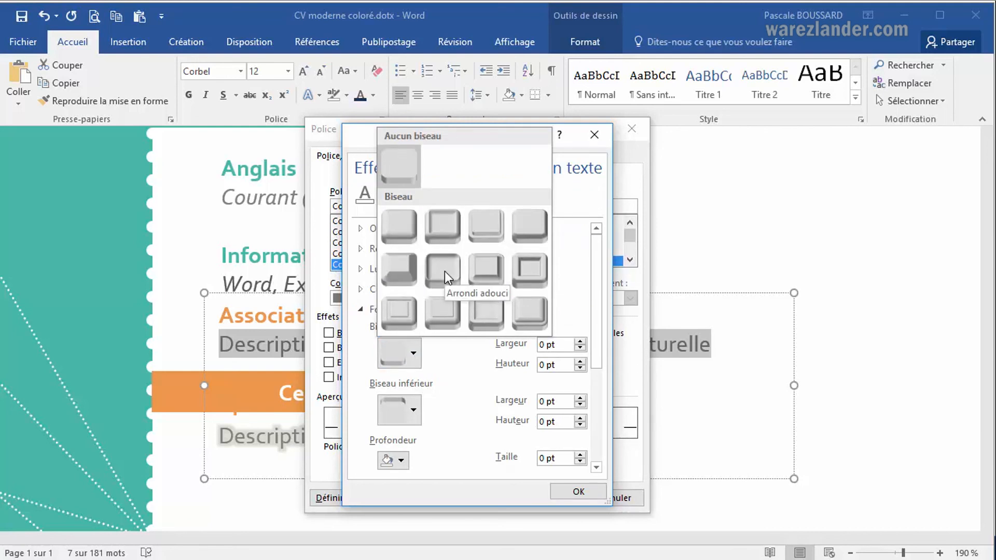
click(562, 490)
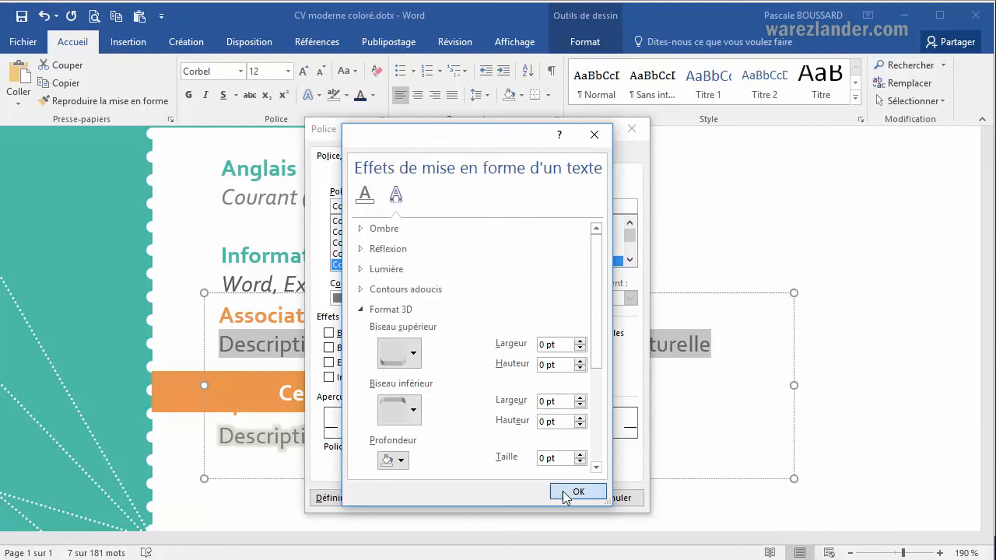
click(562, 491)
click(567, 499)
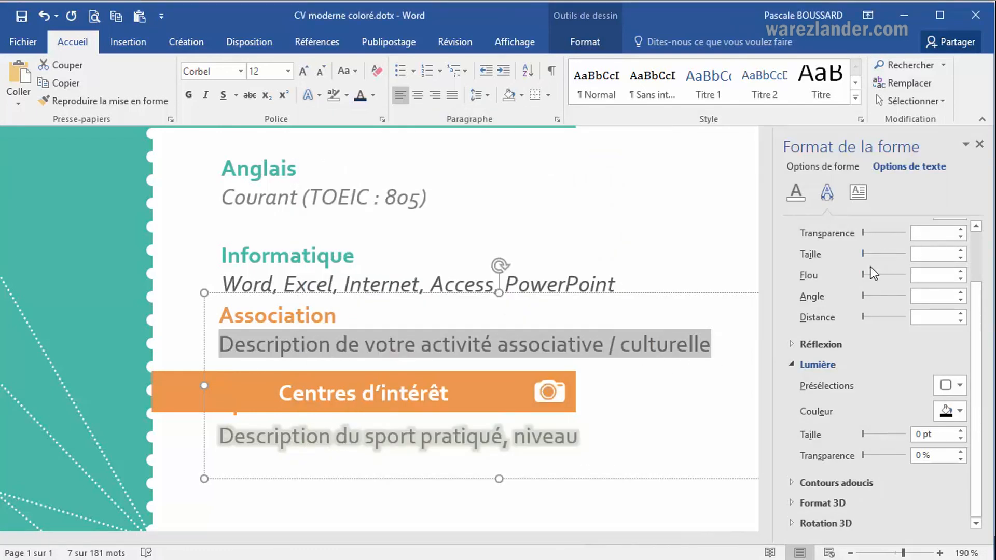
Apply the second first-row top bevel preset, 3 pt wide and 3 pt high, to the Association description as a 3D format.
click(795, 504)
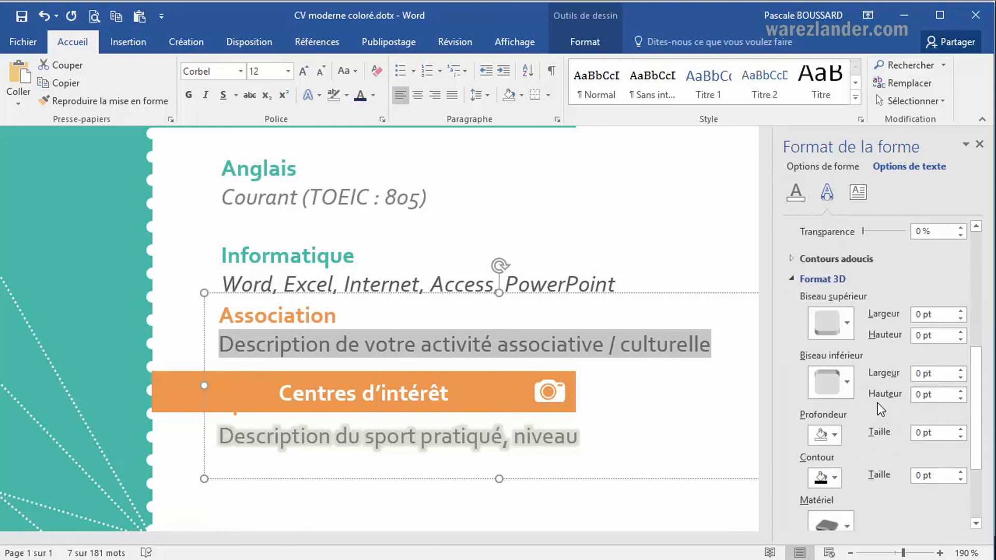
click(847, 320)
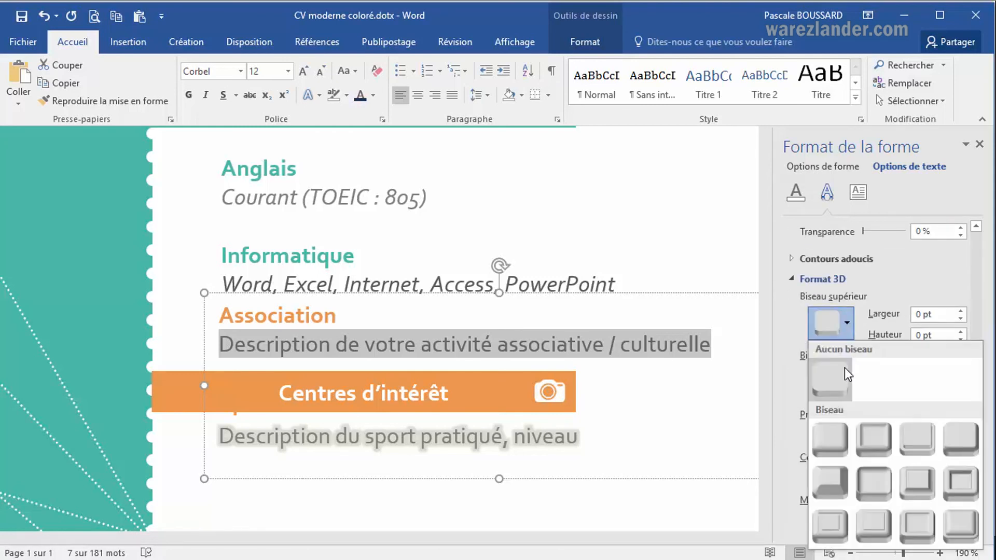
click(878, 444)
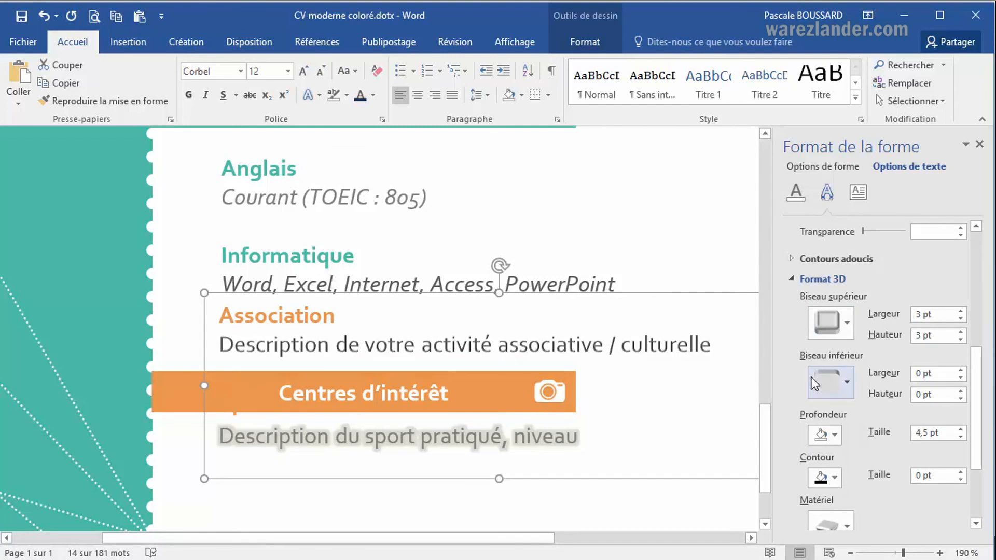
Select the "Association" heading and apply the second first-row top bevel preset, 3 pt wide and 3 pt high.
click(219, 343)
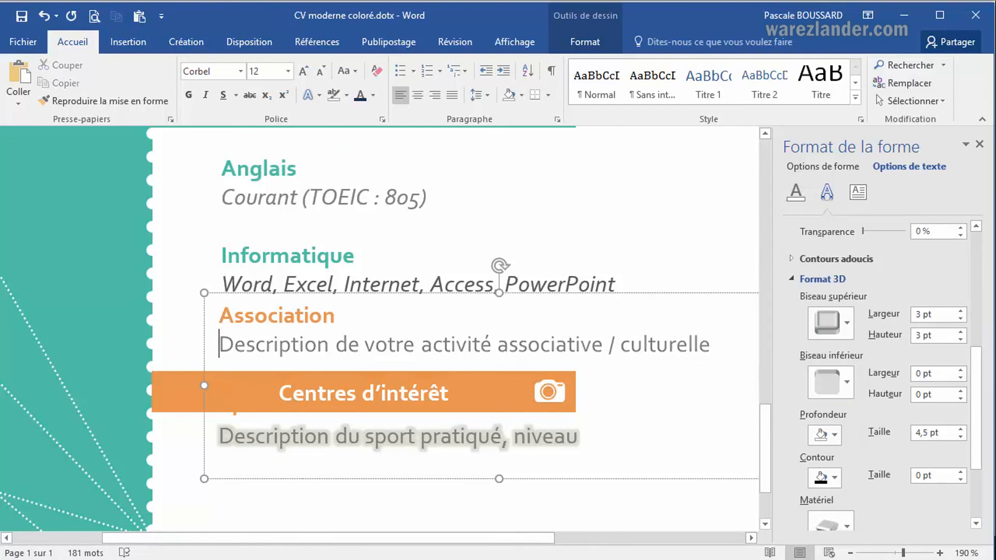
double_click(322, 311)
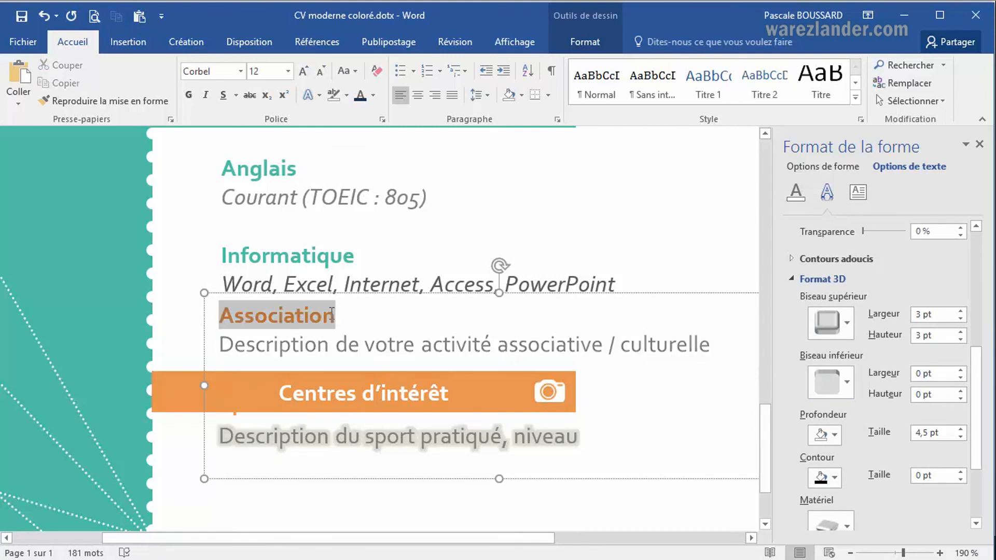
click(844, 319)
click(882, 456)
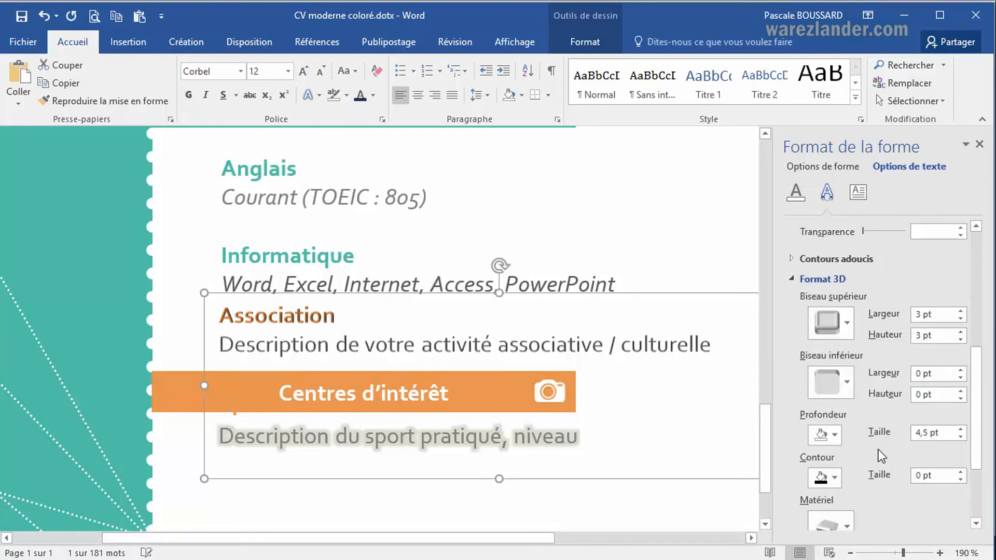
key(ctrl+a)
key(Left)
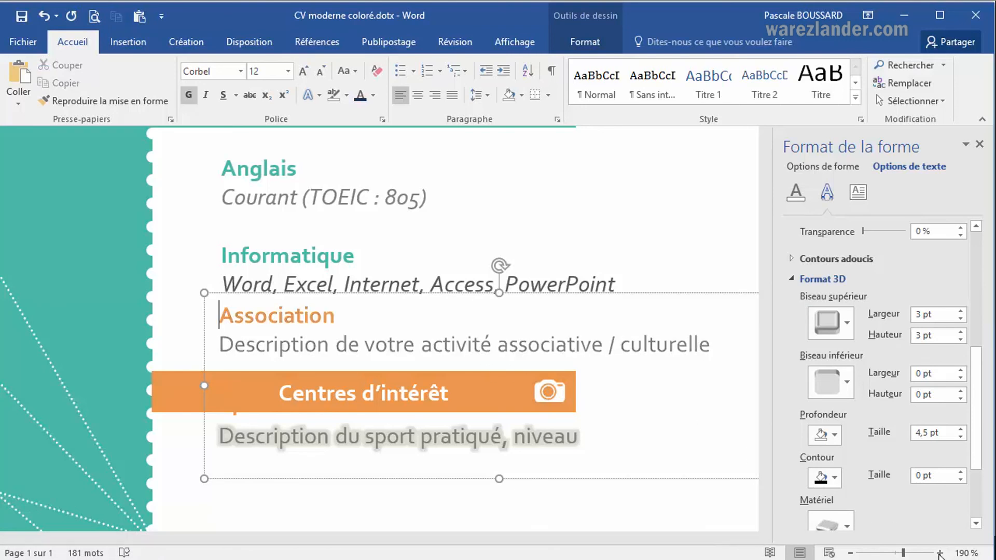
Select the whole "Association" heading again and reapply the second first-row top bevel preset.
click(940, 553)
click(940, 553)
click(940, 553)
click(940, 553)
click(940, 553)
click(940, 553)
click(940, 553)
click(940, 553)
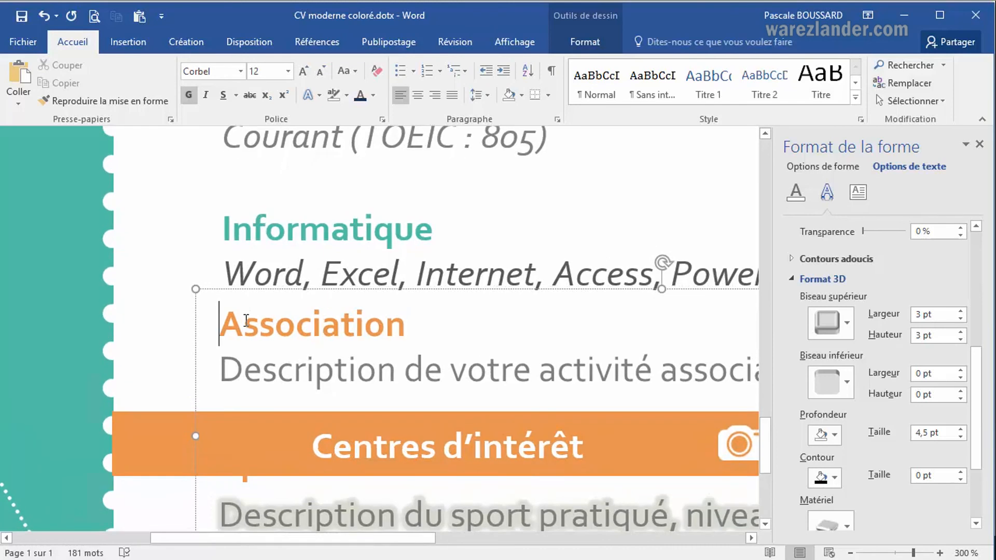
drag(220, 330, 404, 330)
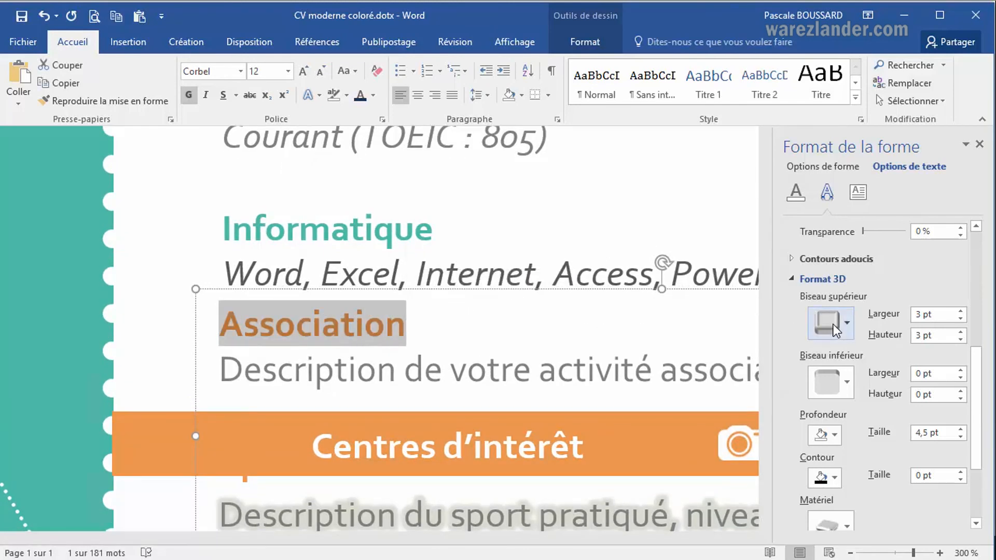
click(847, 324)
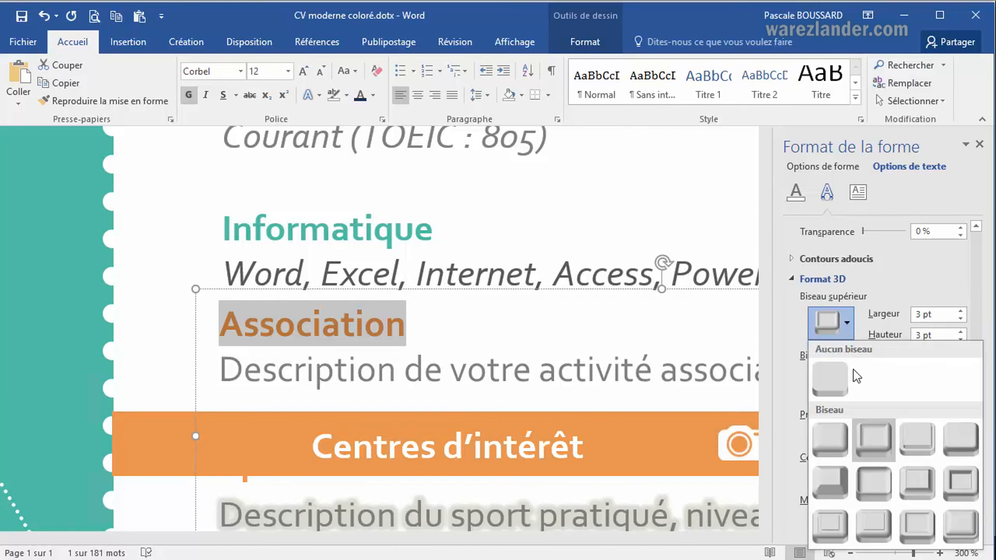
click(871, 443)
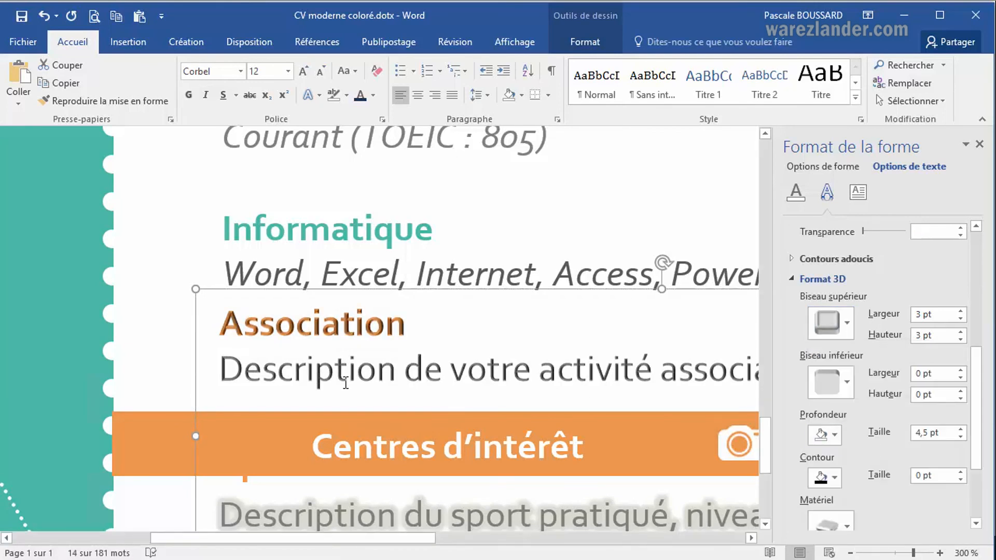
View the 3D depth colour choices without choosing one, and set the 3D contour size to 1.5 pt.
click(836, 436)
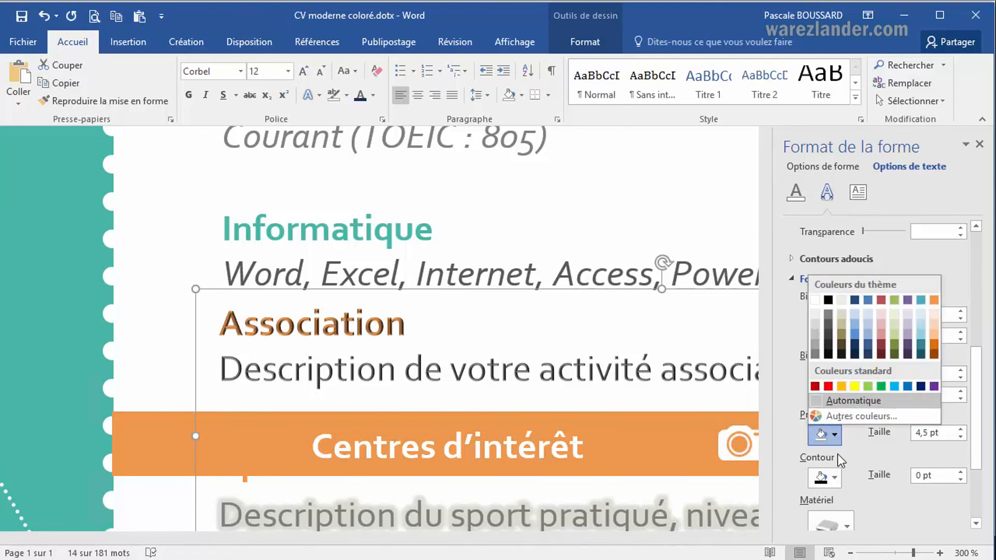
click(898, 444)
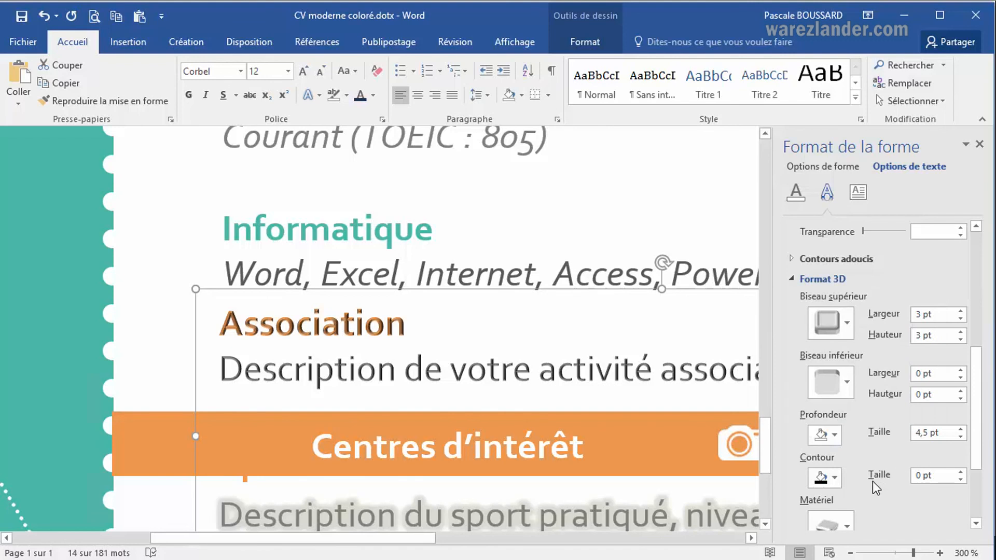
click(961, 472)
click(960, 473)
click(961, 472)
click(961, 472)
click(961, 472)
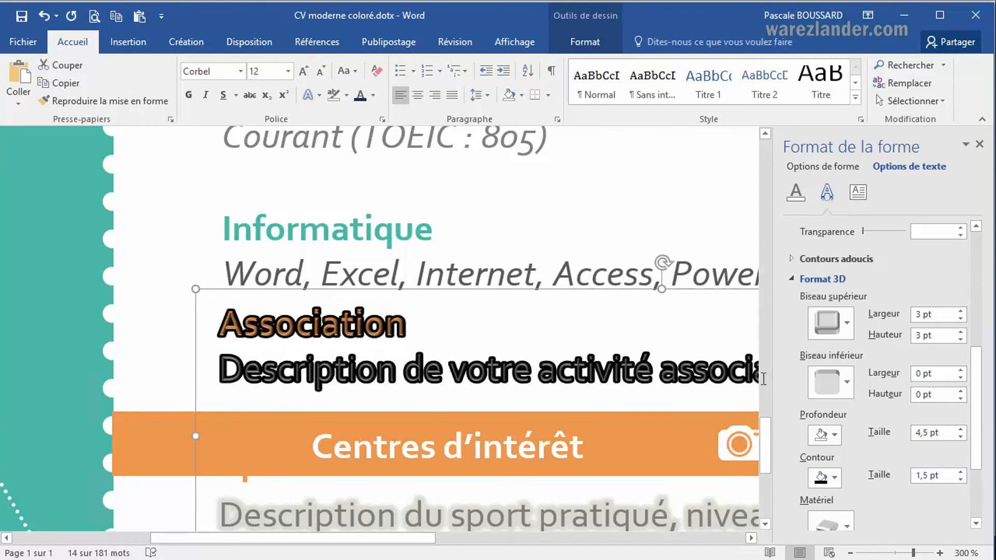
Apply the second first-row bottom bevel preset and set it to 0 pt wide and 1.5 pt high.
click(846, 382)
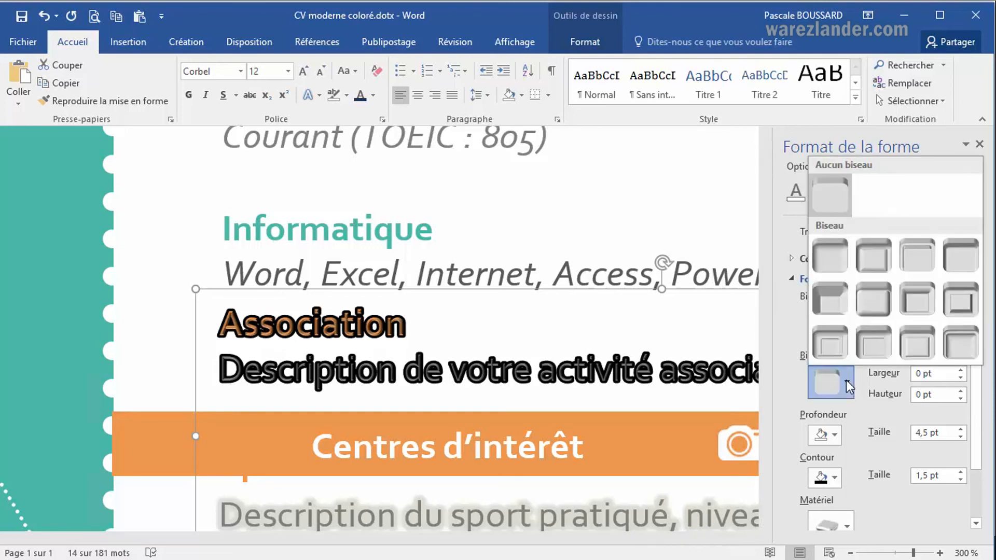
click(877, 260)
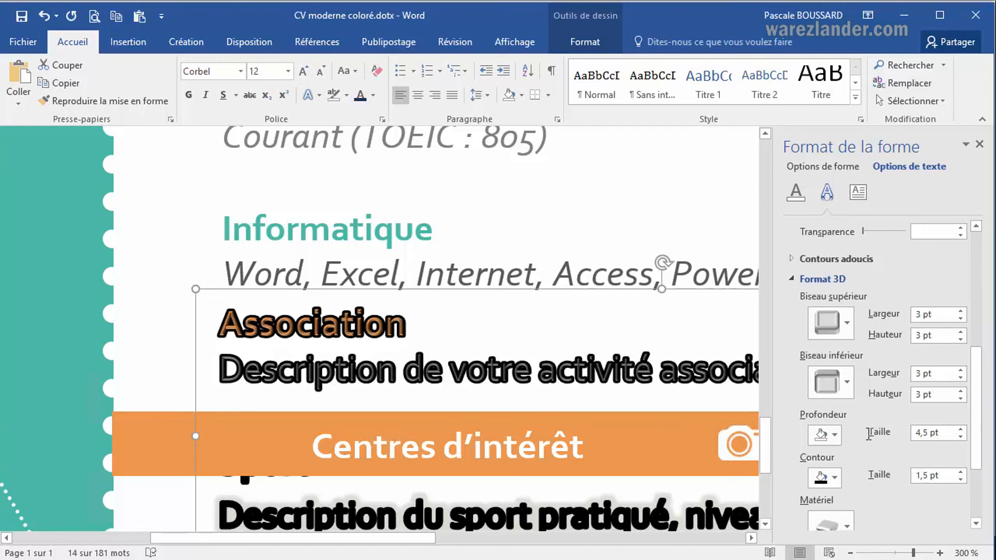
scroll(981, 423, down, 1)
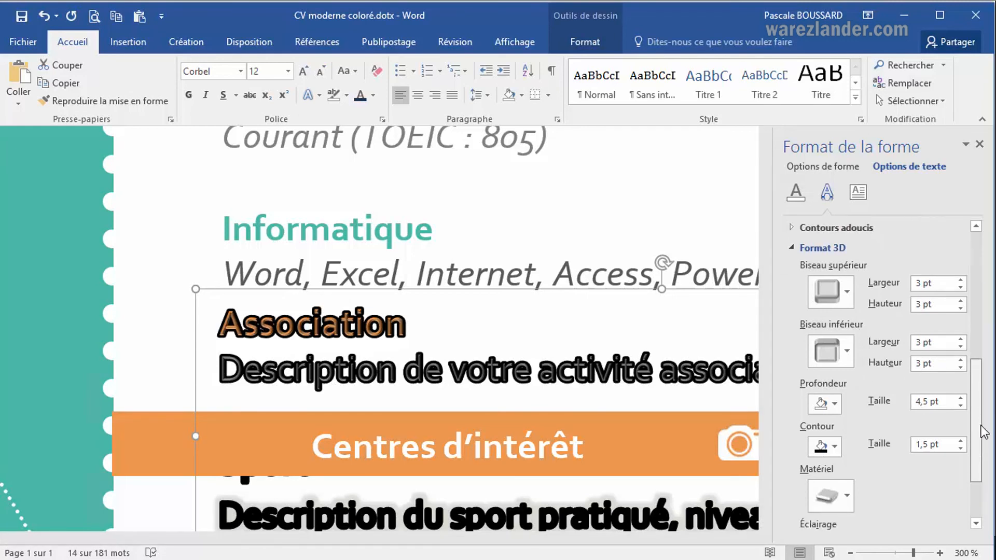
scroll(982, 426, down, 4)
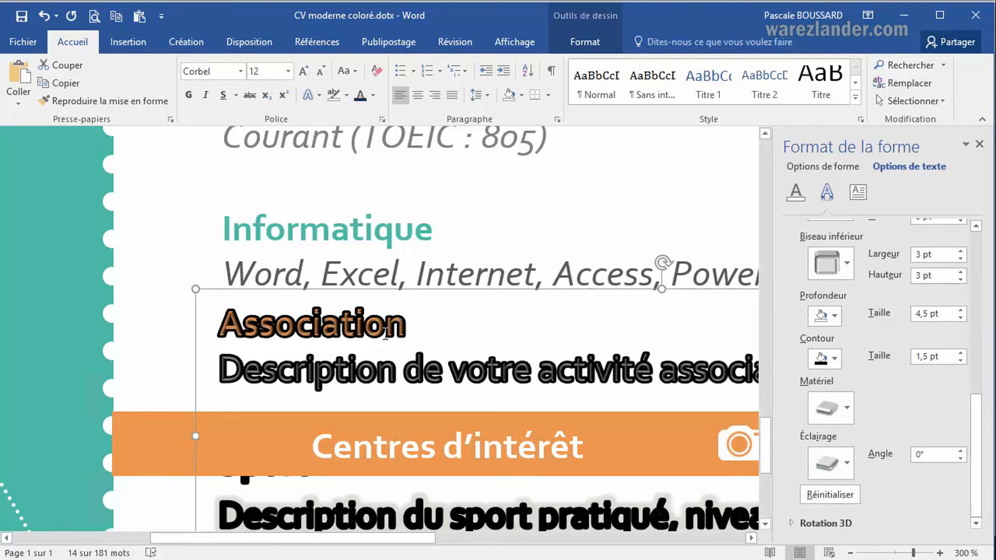
click(960, 259)
click(961, 259)
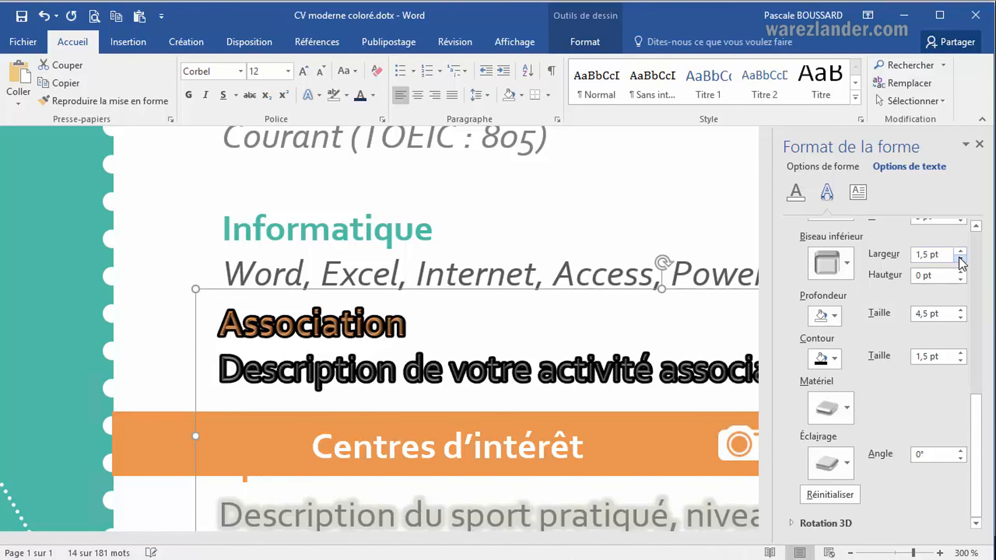
click(960, 259)
click(961, 272)
click(962, 272)
click(963, 272)
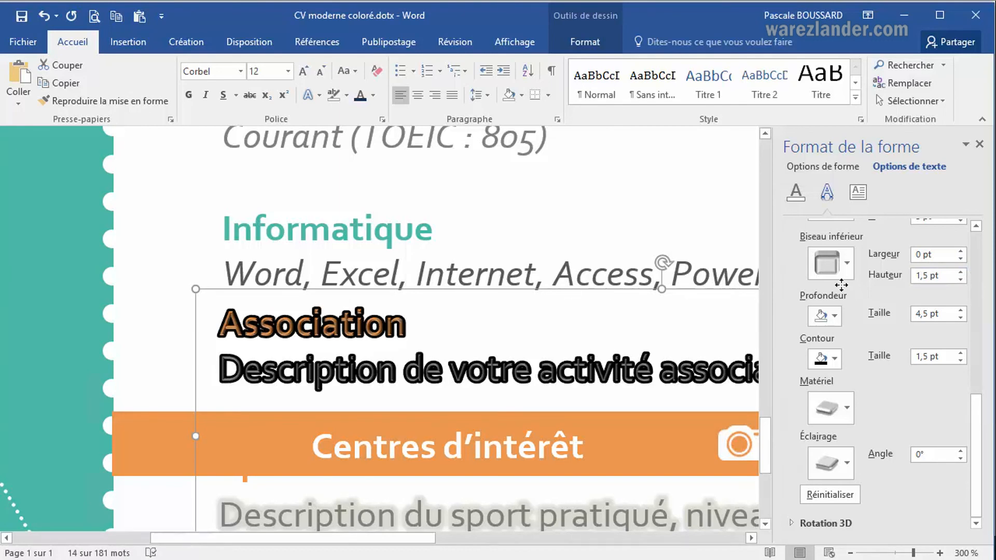
Try reducing the top bevel width to 0 pt, and set it back to 3 pt.
scroll(981, 252, up, 5)
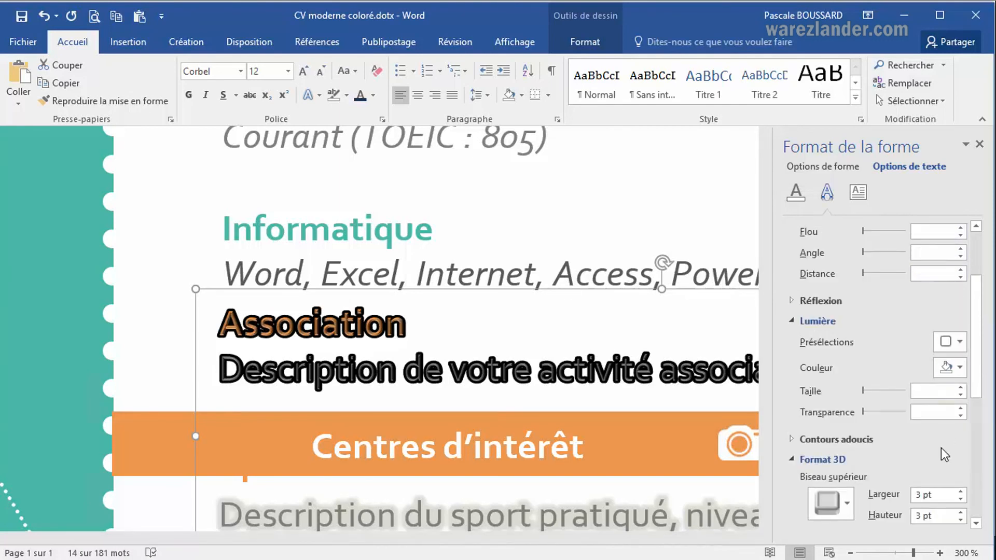
click(960, 491)
click(960, 492)
click(961, 492)
click(961, 501)
click(961, 501)
click(961, 501)
click(961, 501)
click(961, 501)
click(961, 501)
click(961, 501)
click(960, 501)
click(961, 501)
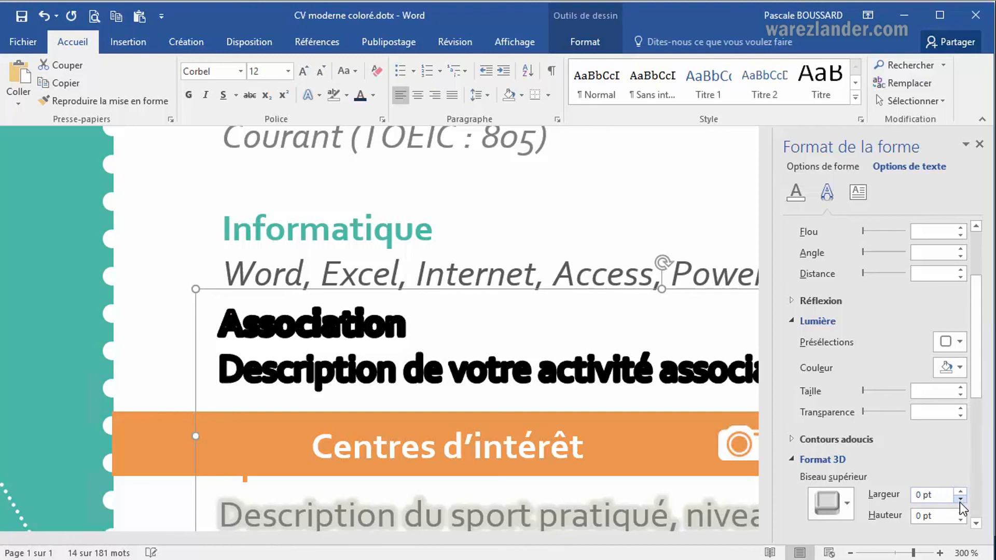
click(961, 491)
click(961, 491)
click(960, 491)
click(961, 491)
Give the word "activité" in the Association description a dark red theme colour as its 3D contour.
click(620, 379)
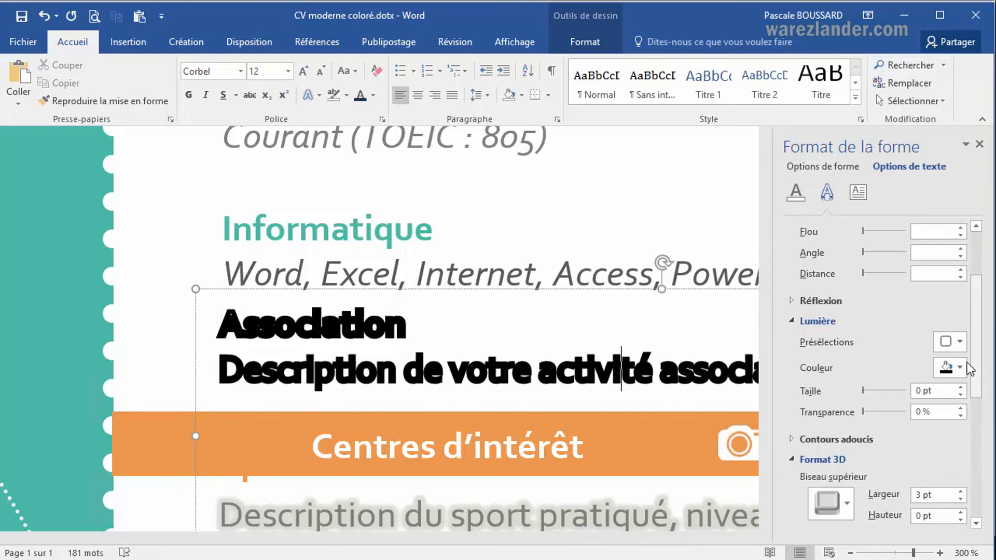
scroll(980, 375, down, 2)
scroll(976, 456, down, 1)
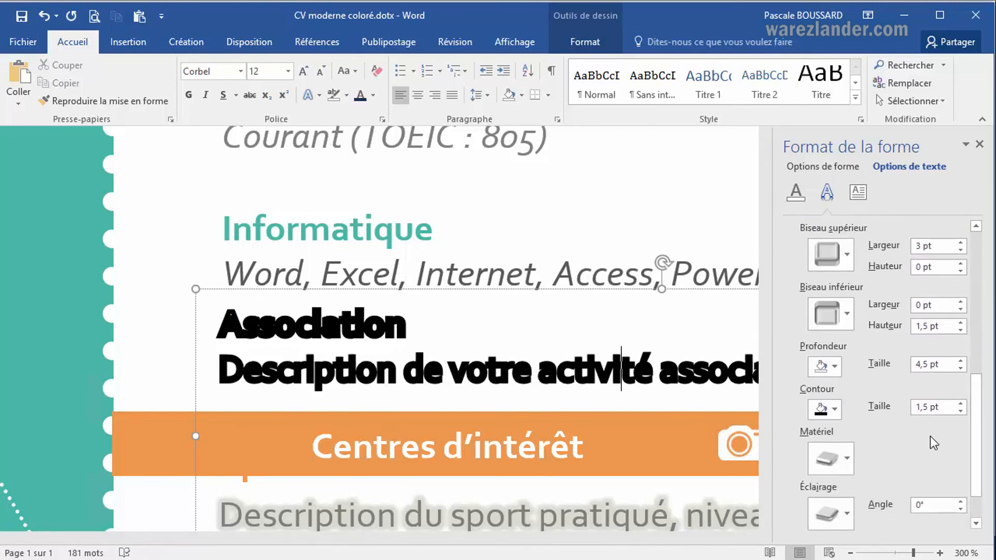
click(836, 410)
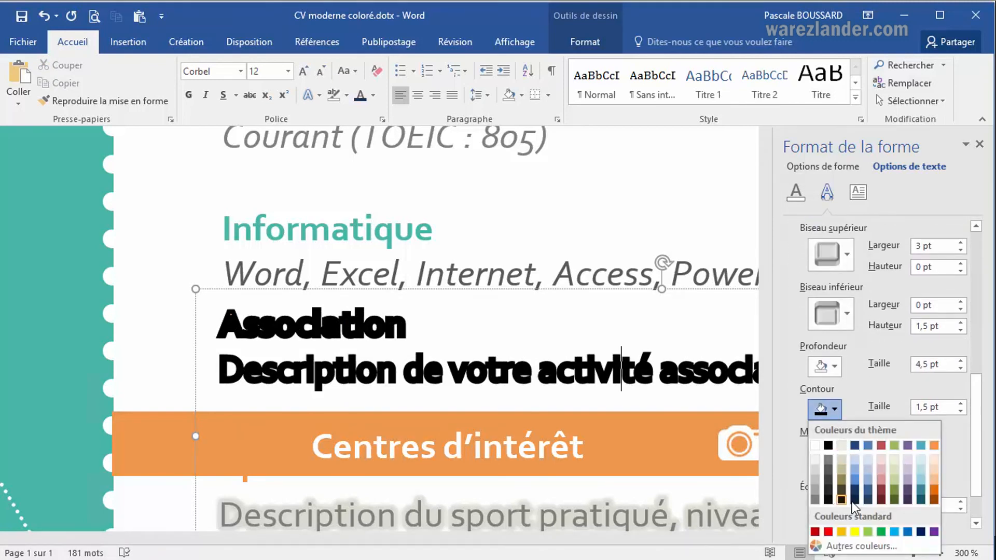
click(882, 488)
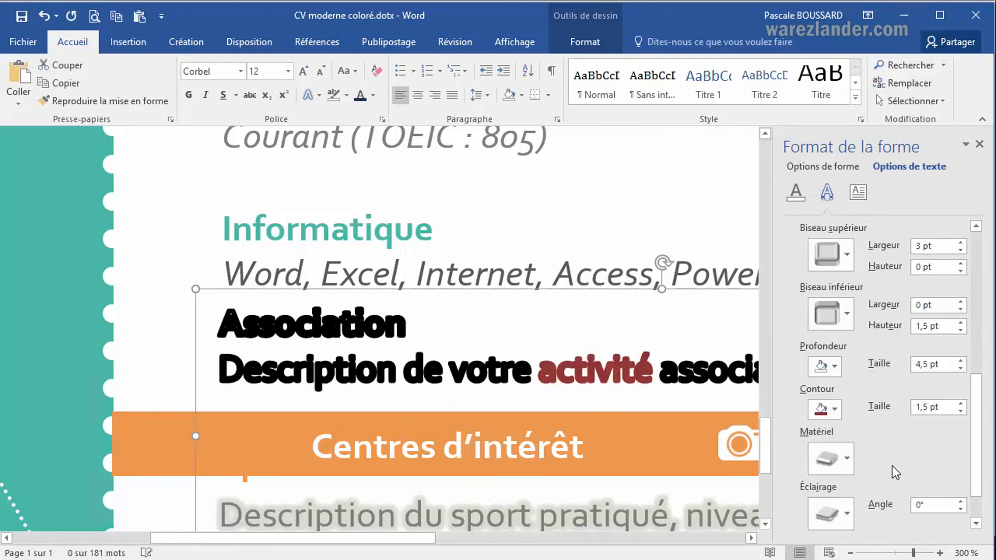
Set the 3D contour size to 0.5 pt.
click(961, 411)
click(960, 411)
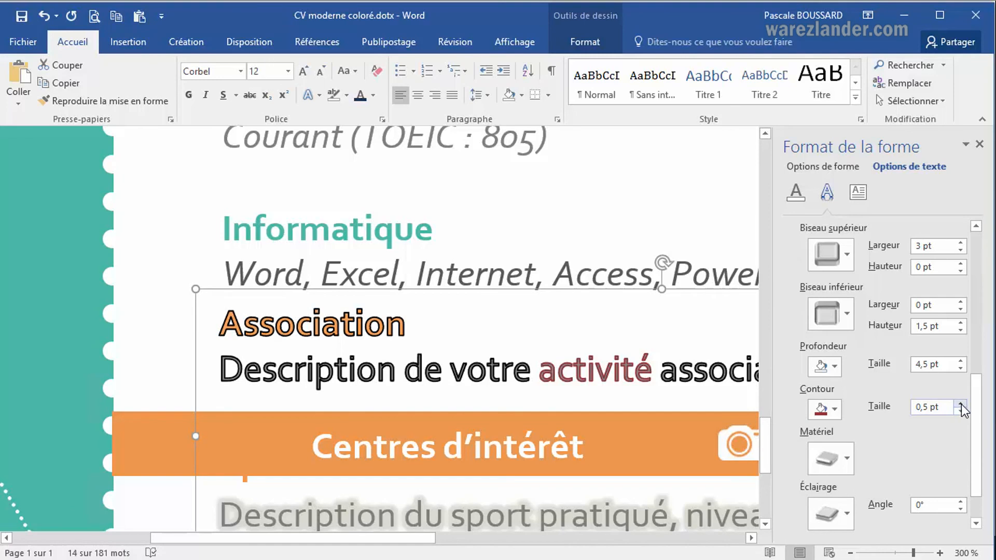
click(960, 404)
click(961, 411)
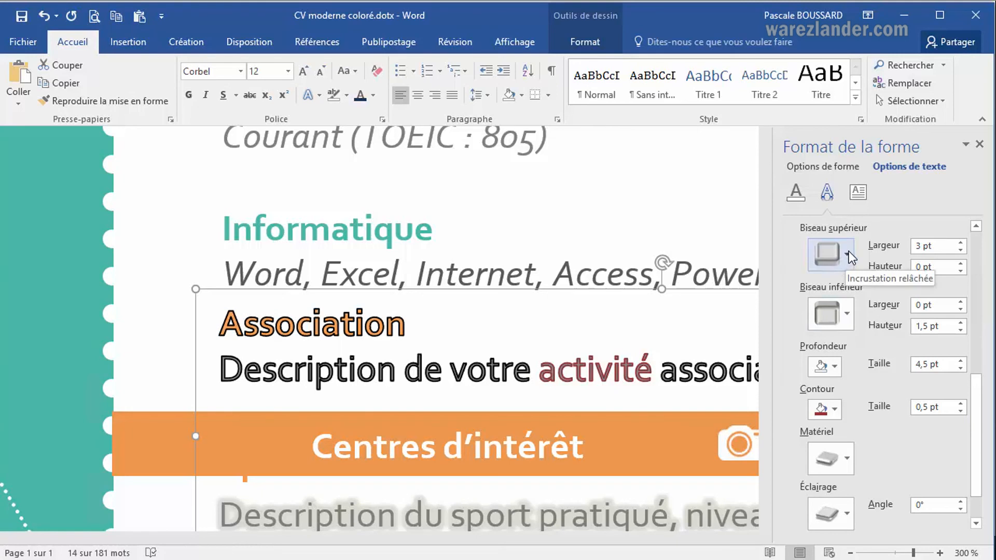
Set the 3D depth size to 4 pt and view the depth colour choices without choosing one.
click(966, 371)
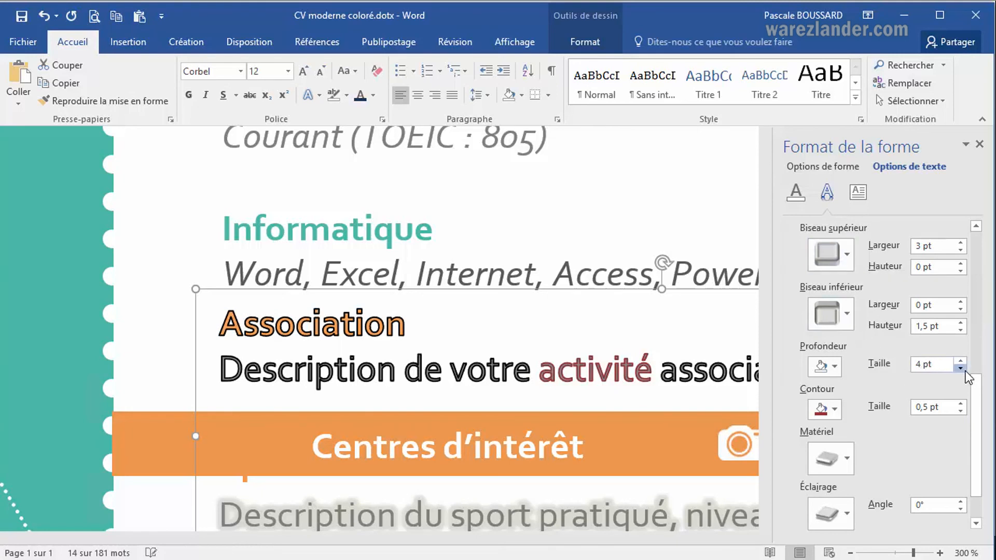
click(966, 372)
click(960, 361)
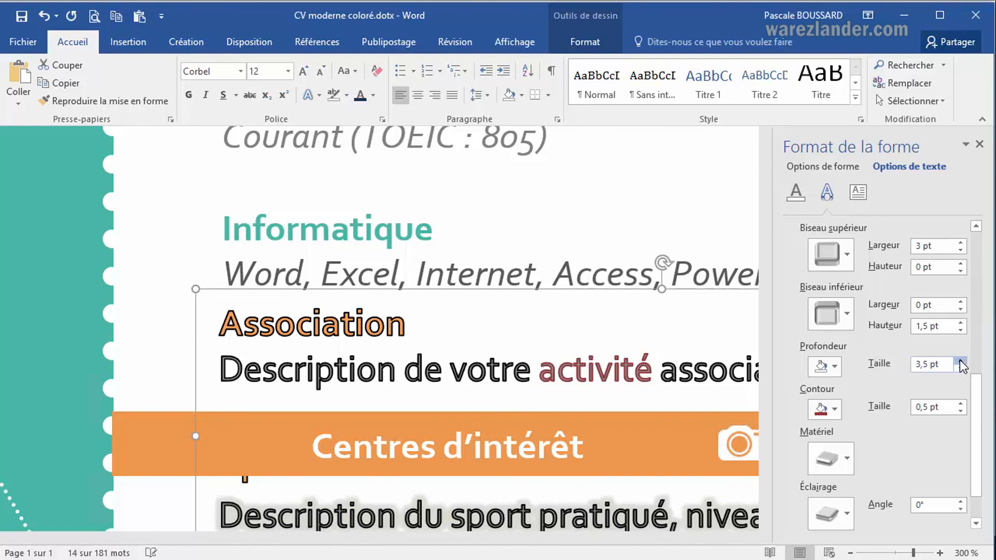
click(839, 372)
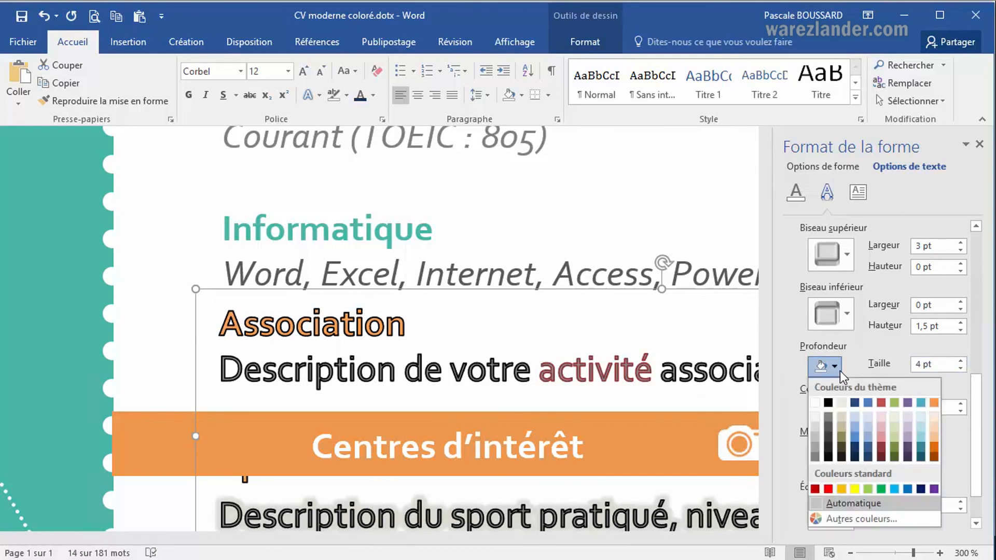
click(847, 317)
Try the third second-row preset as the top bevel of the Association text.
click(845, 254)
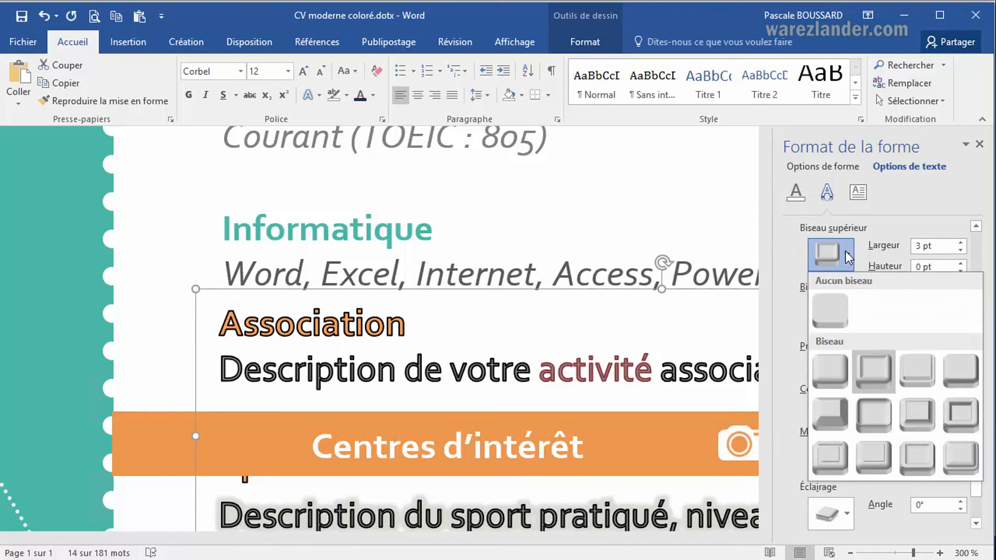
click(917, 412)
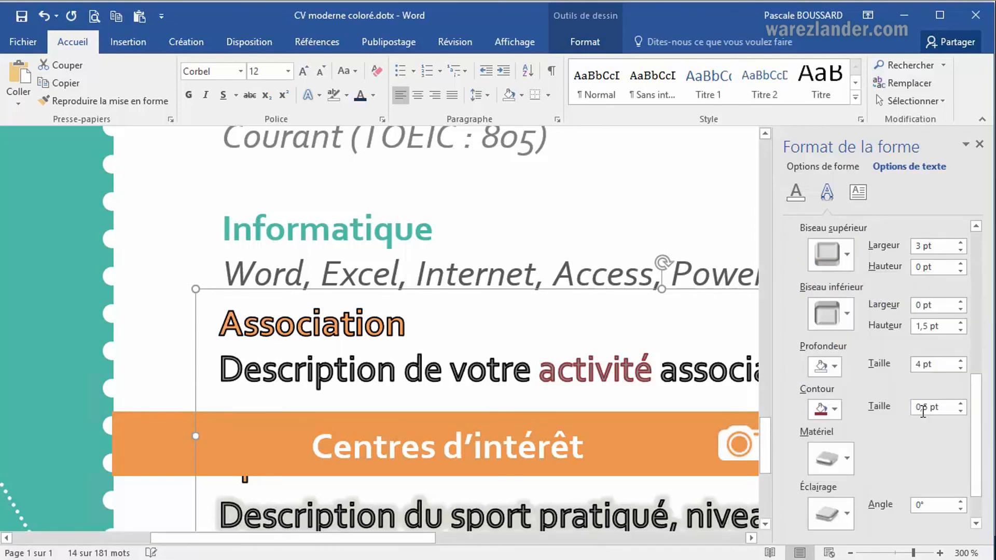
click(626, 389)
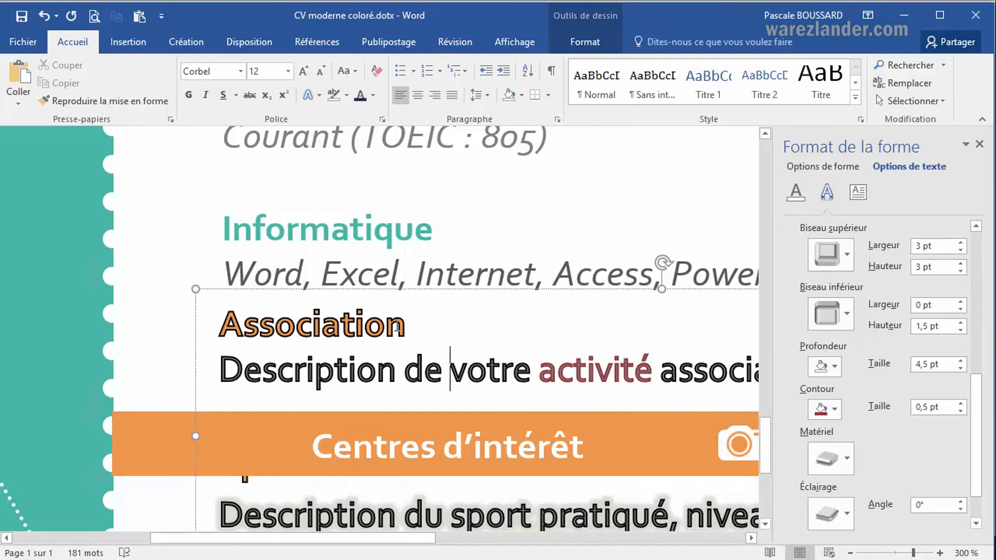
Select the "Association" heading and apply the second first-row top bevel preset, "Incrustation relâchée", to it.
double_click(304, 326)
click(341, 327)
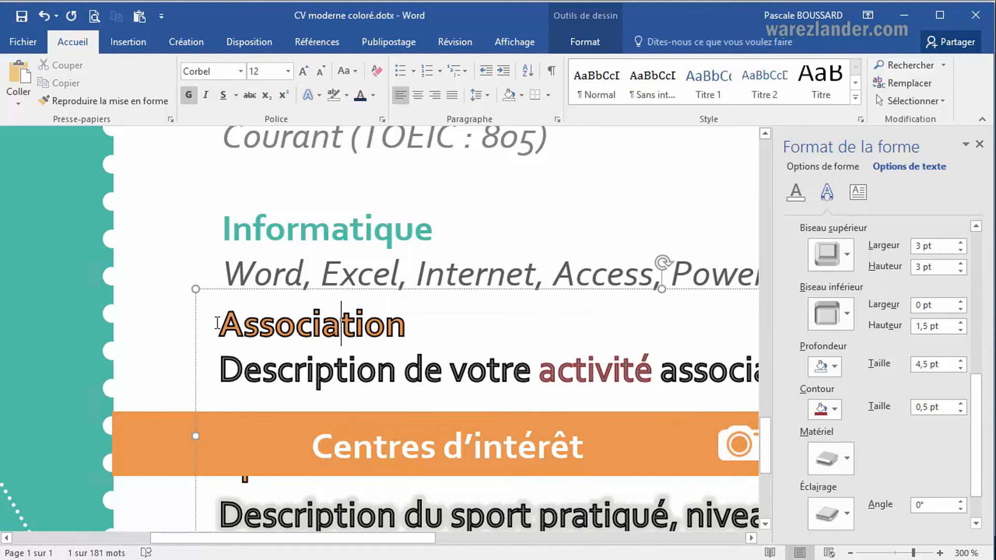
double_click(407, 326)
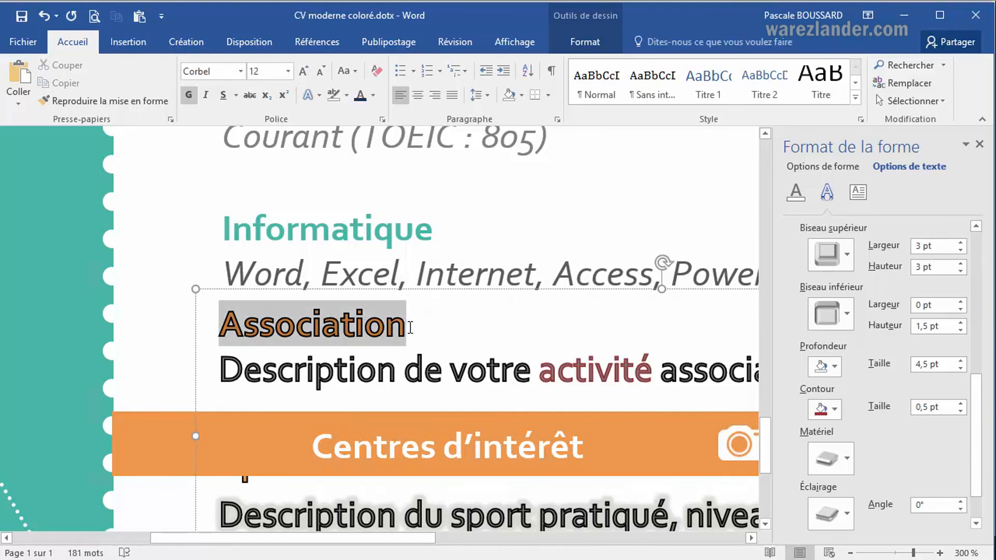
click(846, 254)
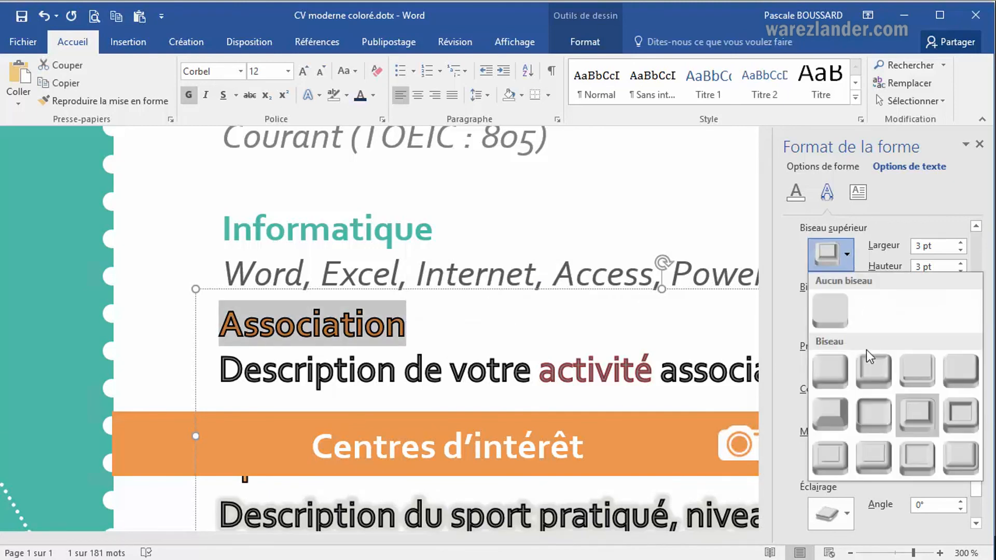
click(870, 366)
key(Escape)
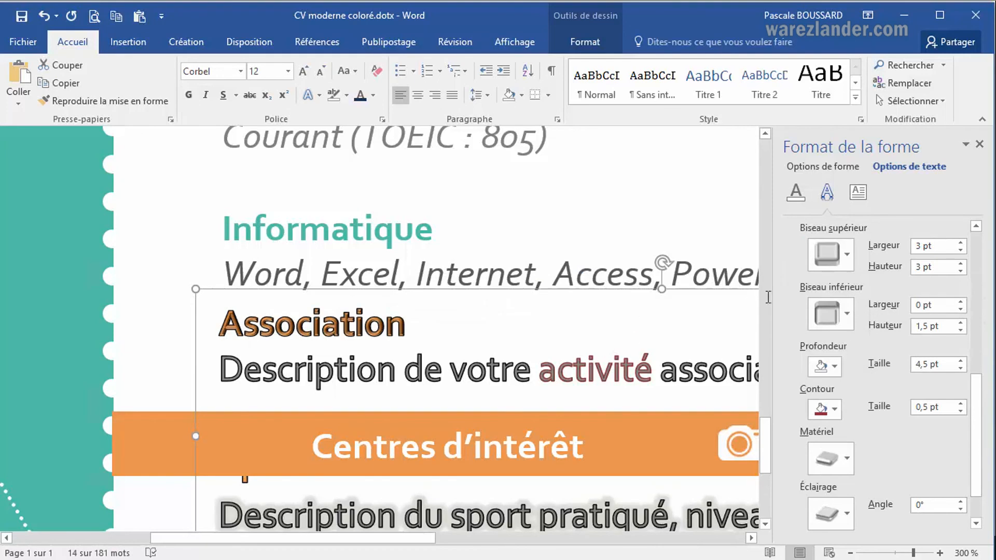